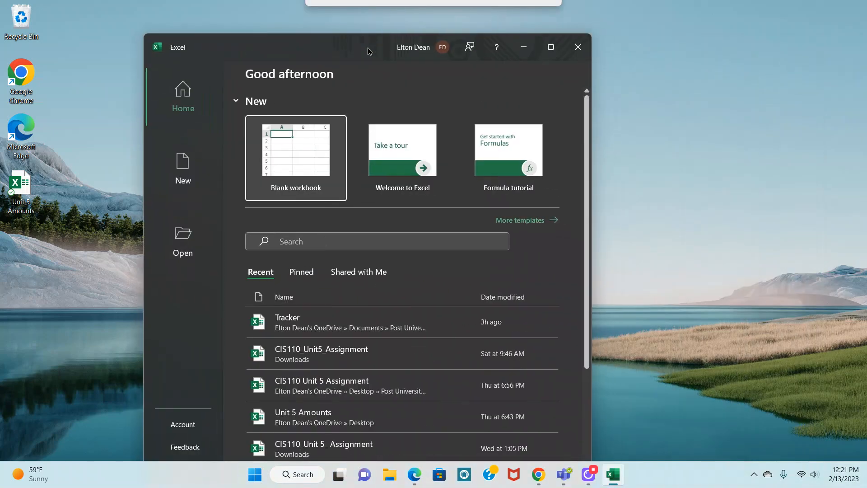
- Create a blank workbook and enter the headings DAY OF WEEK in A1 and TOTAL SPENT ON COFFEE in B1
left_click(584, 20)
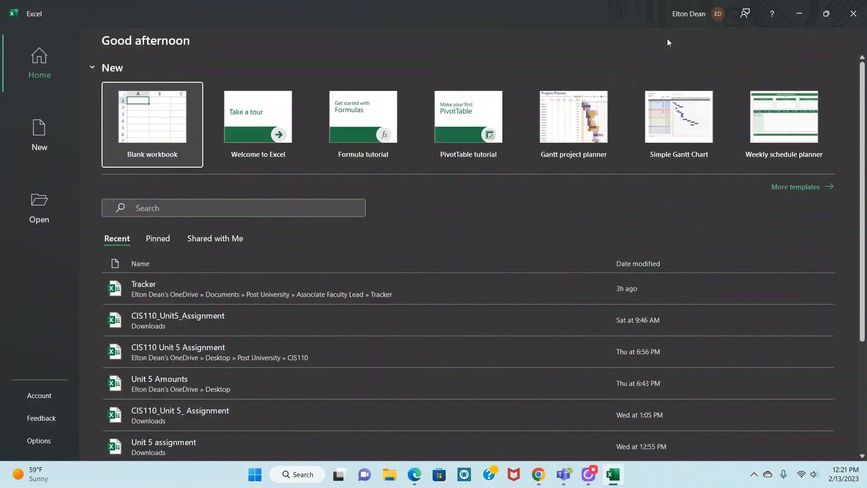
left_click(163, 133)
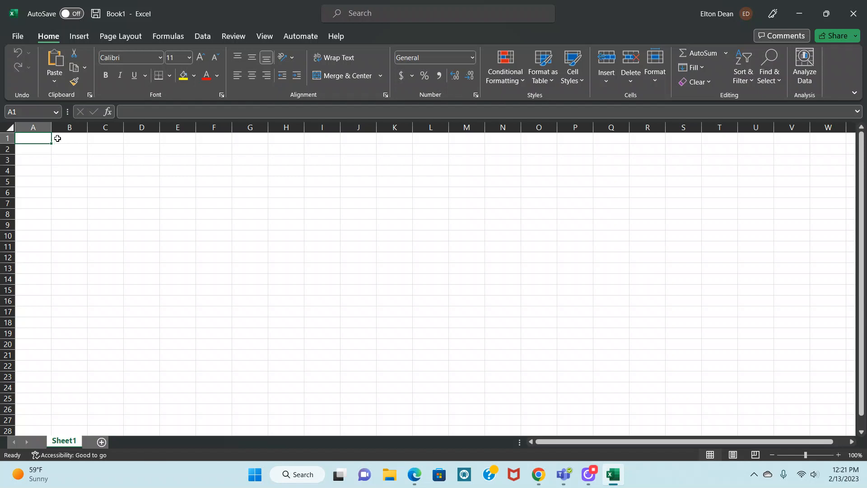
type("DAY OF WEEK")
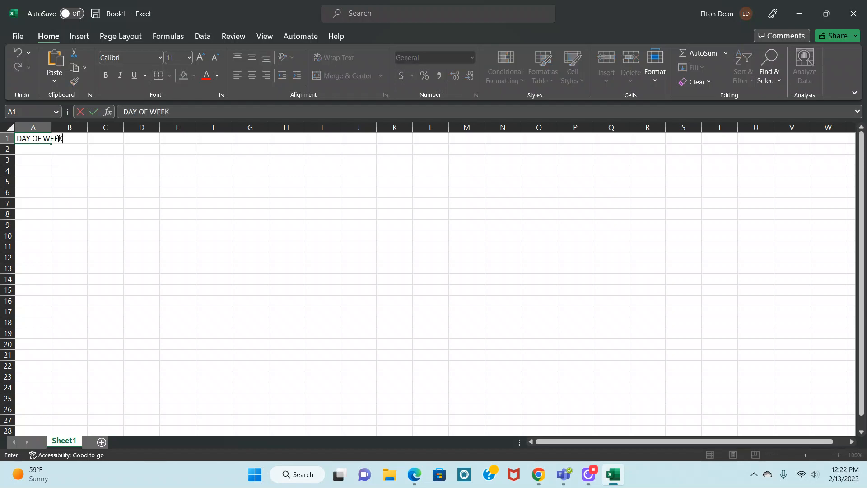
left_click(58, 138)
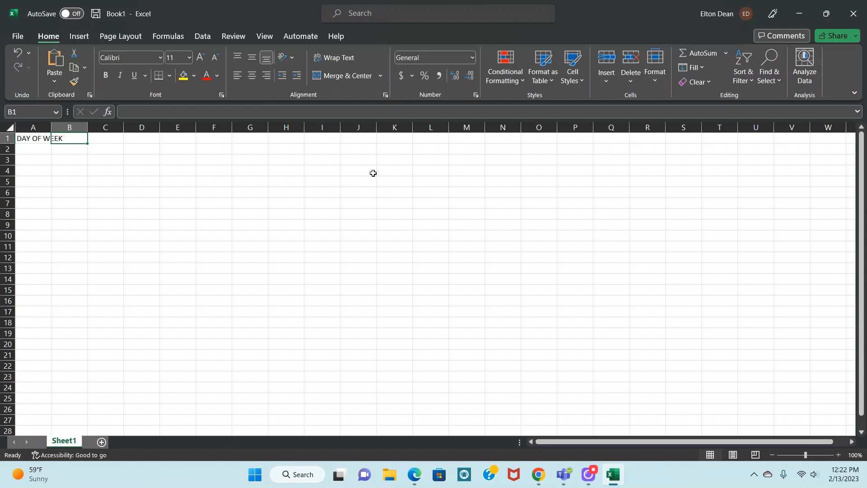
type("TOT")
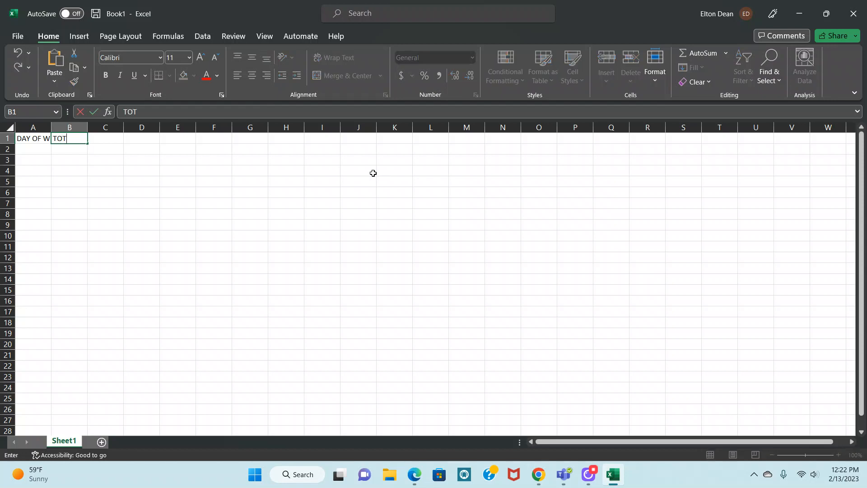
type("AL SPENT ON COF")
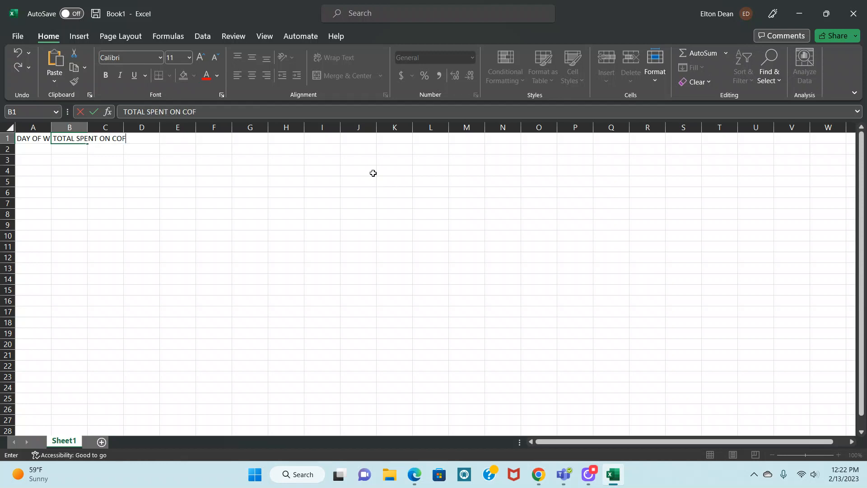
type("FEE")
left_click(53, 205)
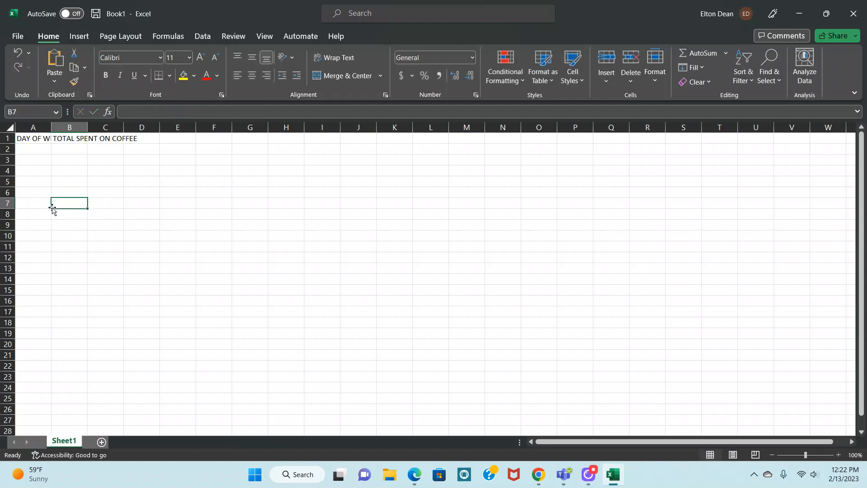
- Enter Monday in A2 and Tuesday in A3 under the day heading
left_click(38, 150)
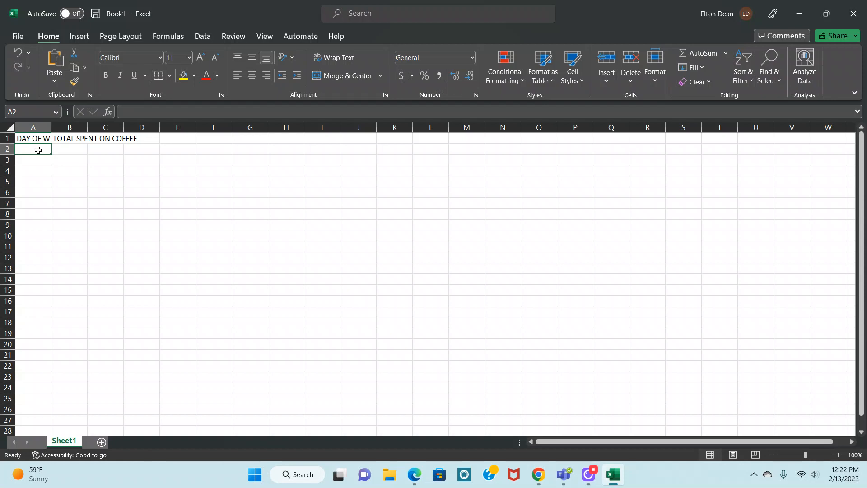
type("Monday")
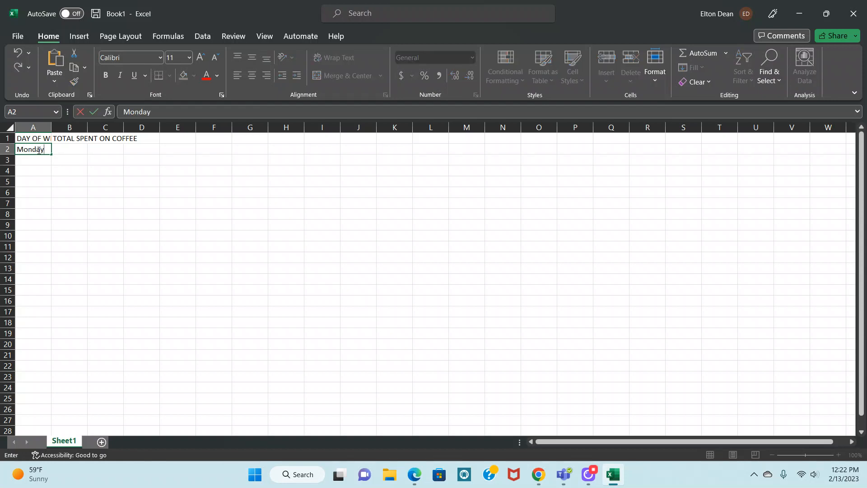
key("Return")
type("T")
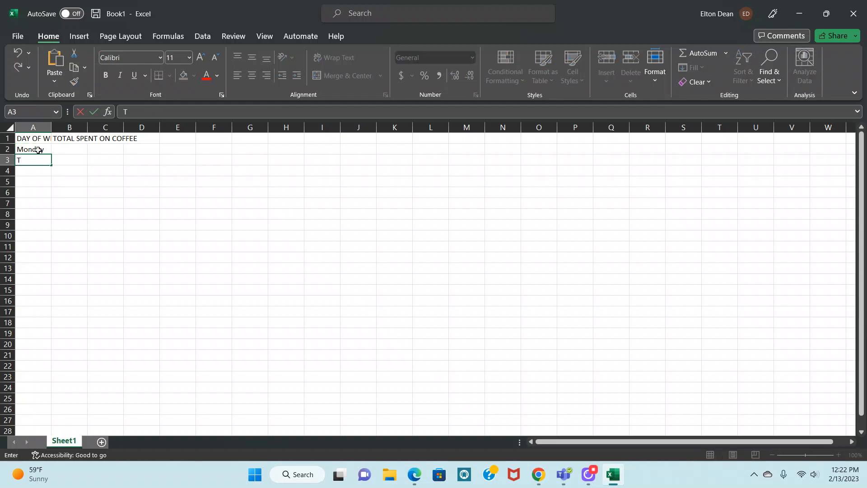
type("uesday")
left_click(33, 170)
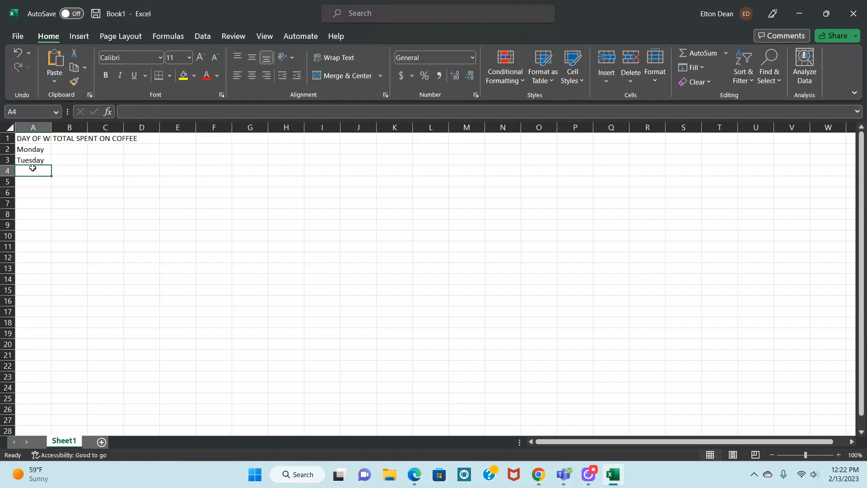
- Extend the weekday series from A2:A3 down to Sunday in A8
left_click_drag(32, 151, 37, 160)
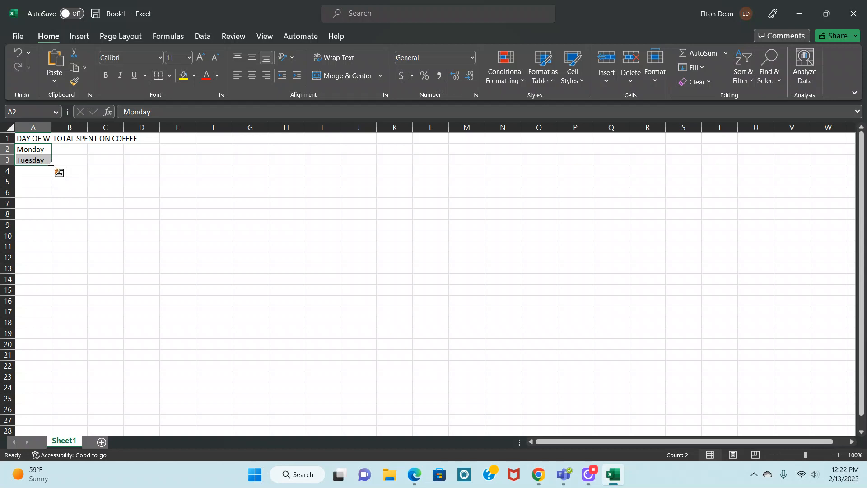
left_click_drag(51, 165, 51, 165)
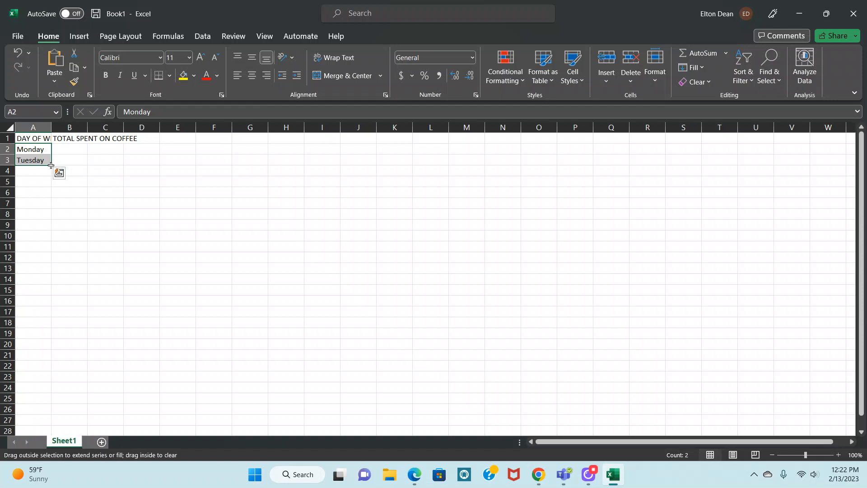
left_click_drag(51, 165, 51, 221)
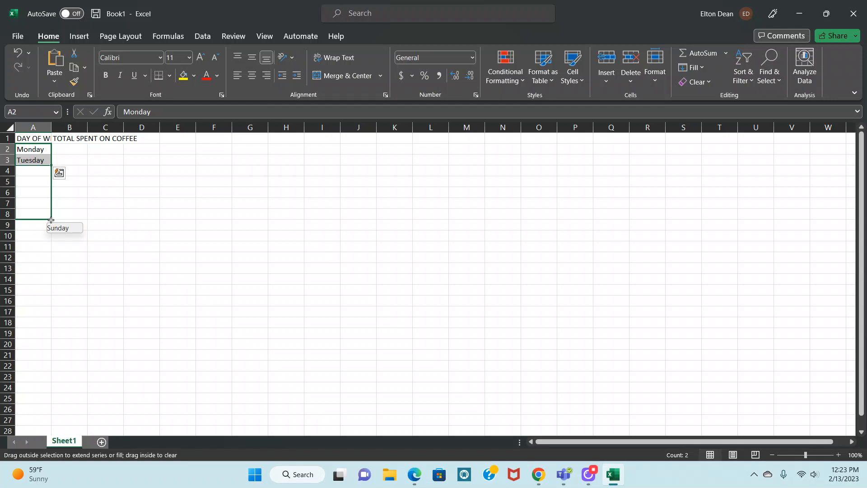
left_click_drag(51, 220, 51, 220)
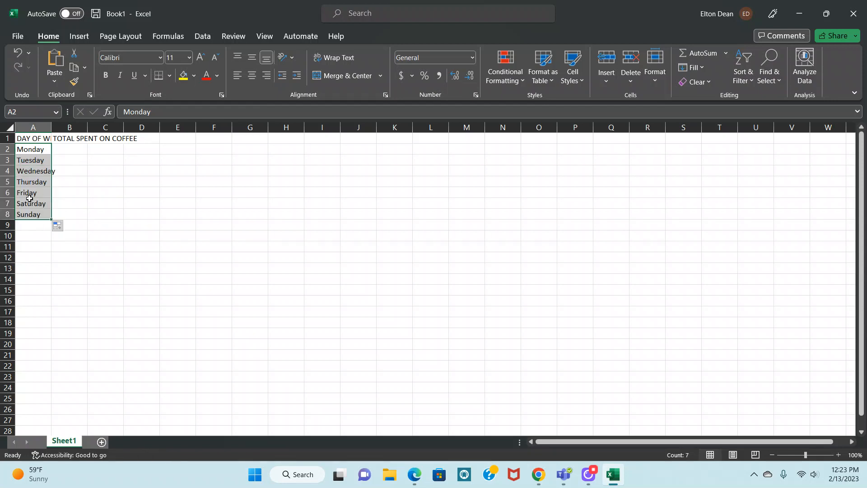
- Enter the Monday to Thursday coffee amounts 15.54, 10.23, 8.56 and 10.44 in B2:B5
key("alt+Tab")
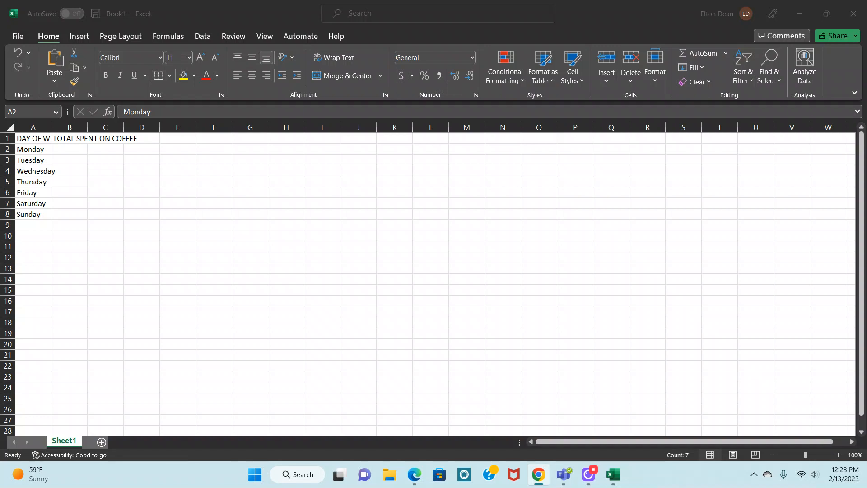
left_click(65, 149)
left_click(71, 149)
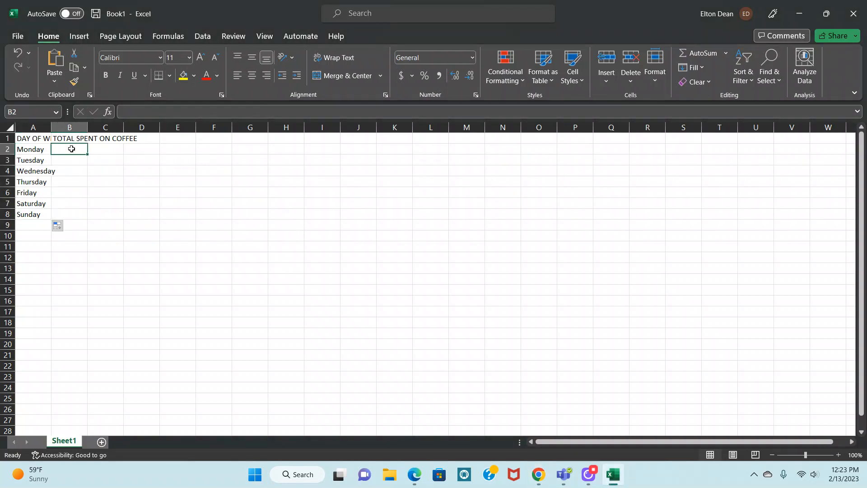
type("1")
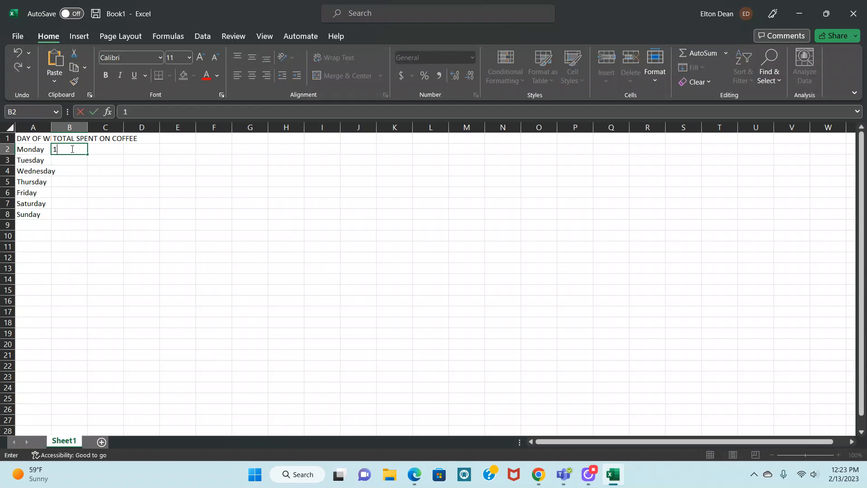
type("5.54")
key("Return")
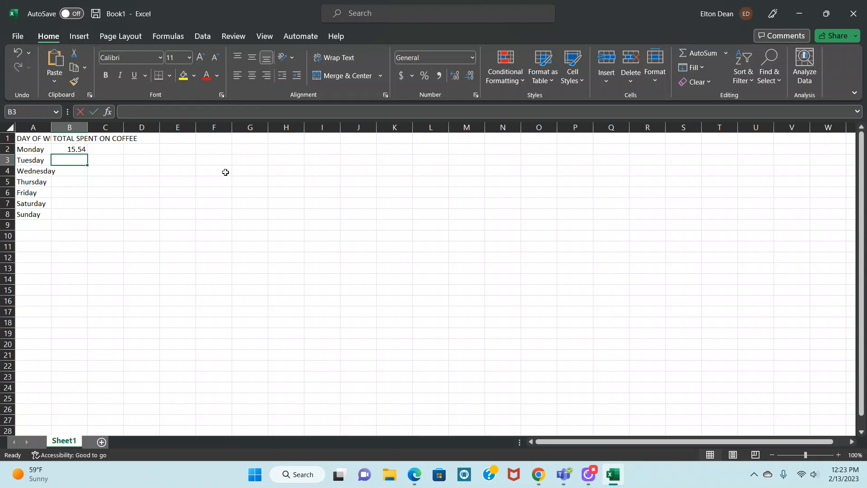
type("10.23")
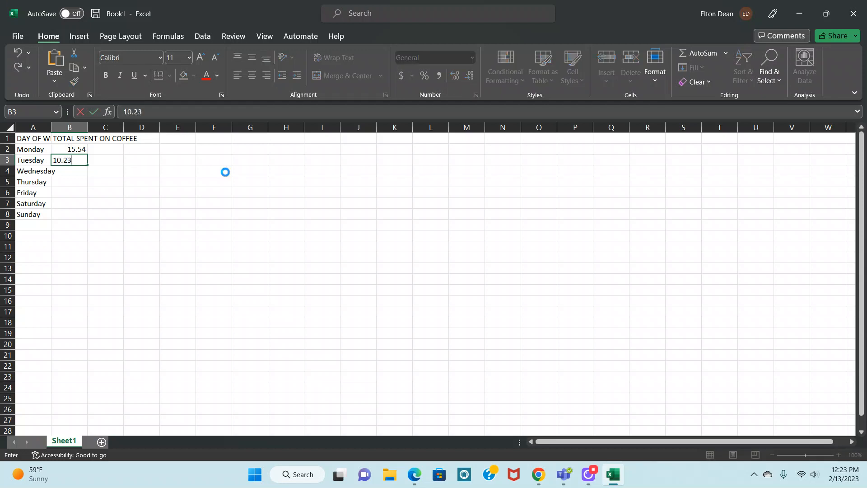
key("Return")
type("8.56")
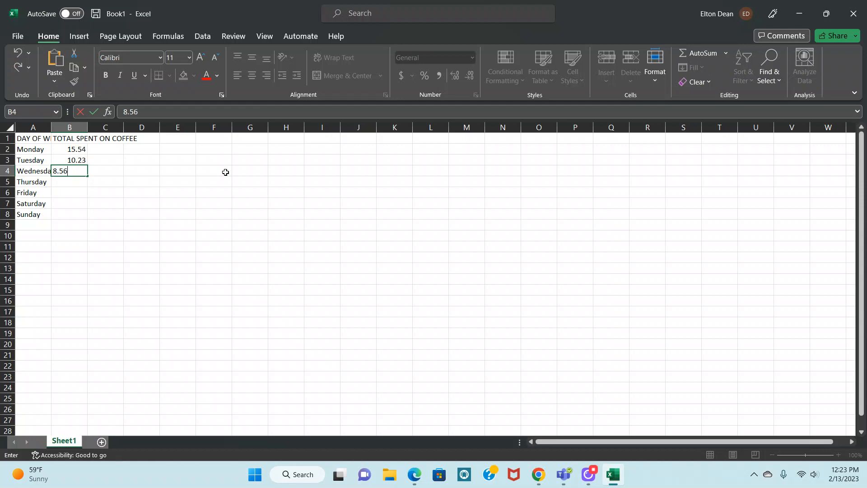
key("Return")
type("10.44")
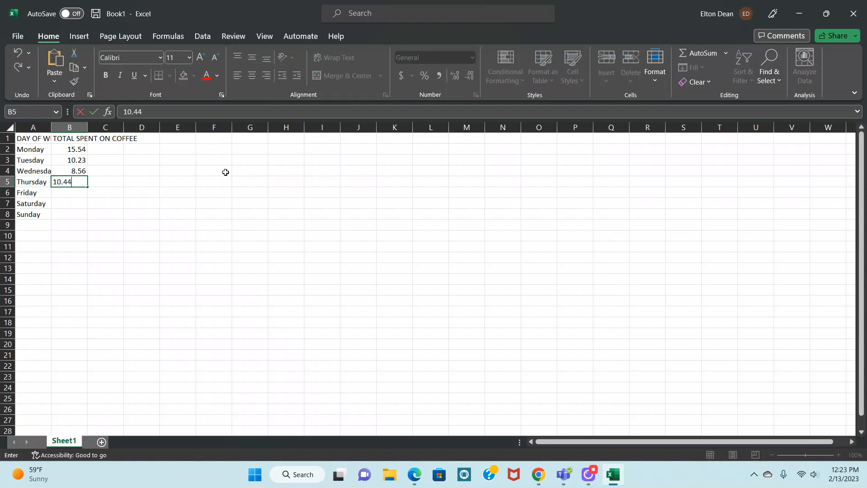
key("Return")
- Enter the Friday to Sunday coffee amounts 12.43, 20.74 and 14.00 in B6:B8
type("12.43")
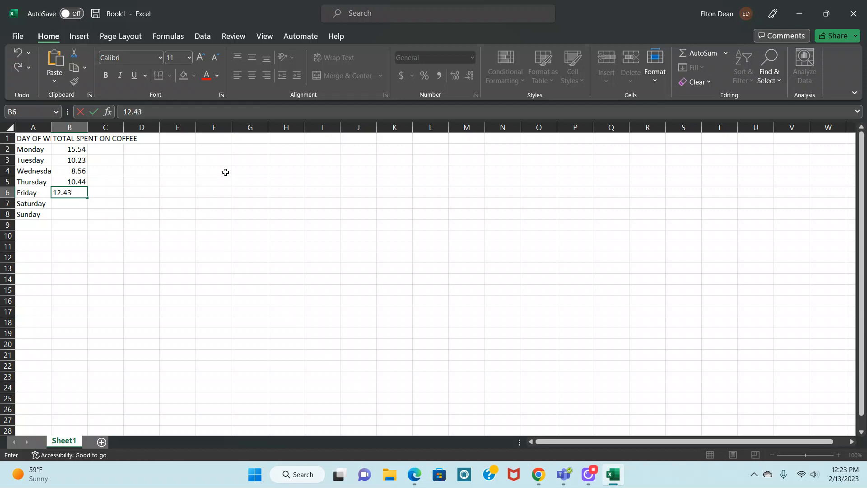
key("Return")
type("20")
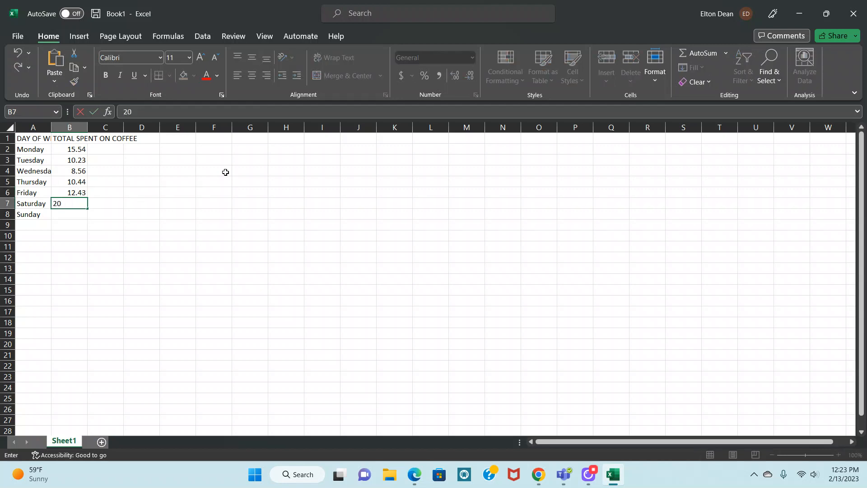
type(".74")
key("Return")
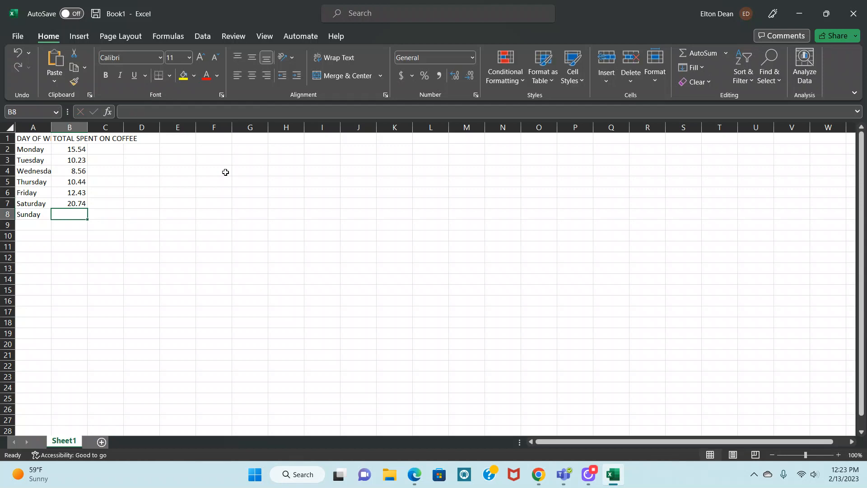
type("1400")
key("BackSpace")
key("BackSpace")
type(".00")
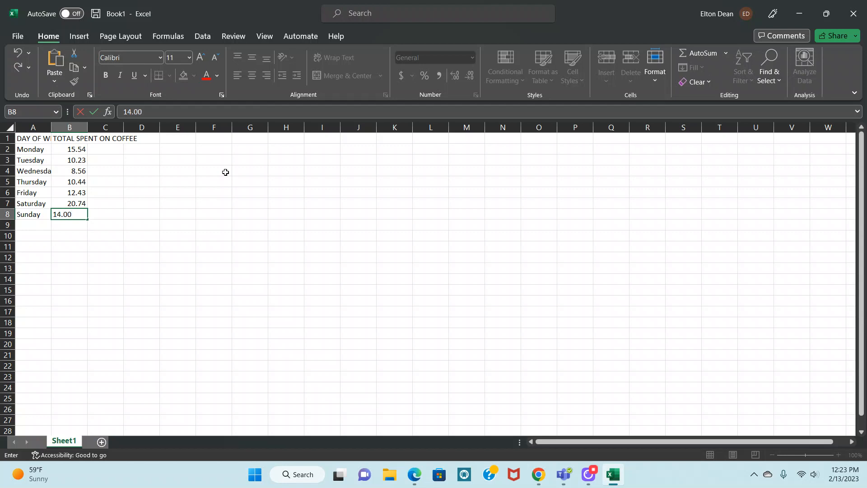
key("Return")
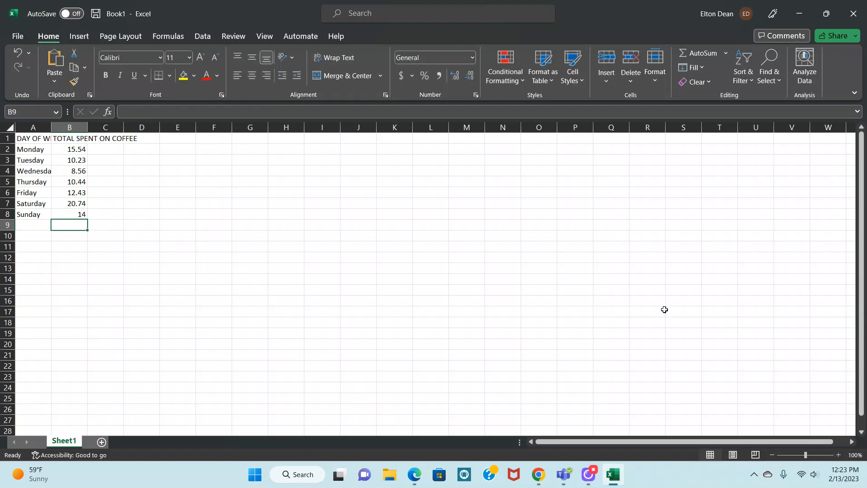
- Display the Sunday amount in B8 with two decimal places
left_click(839, 454)
left_click(839, 455)
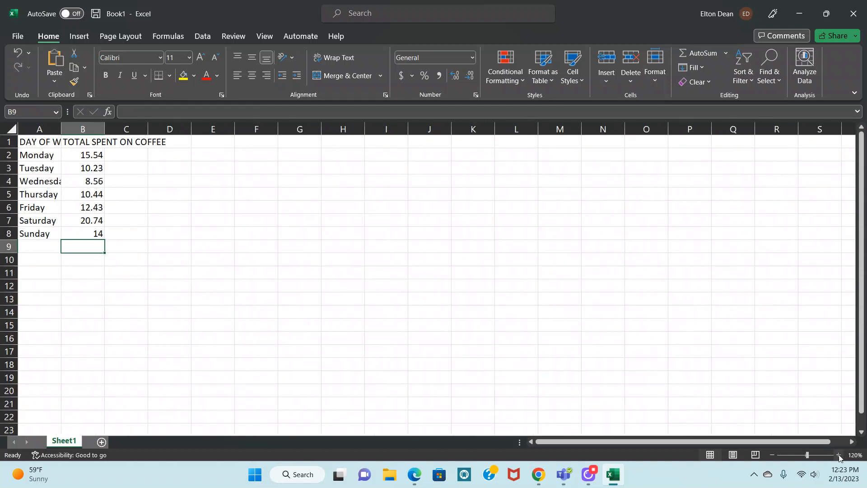
left_click(839, 455)
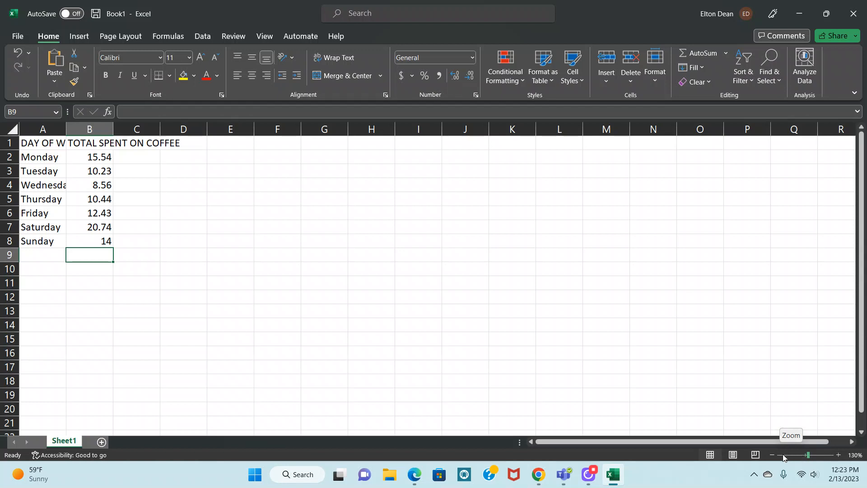
left_click(839, 456)
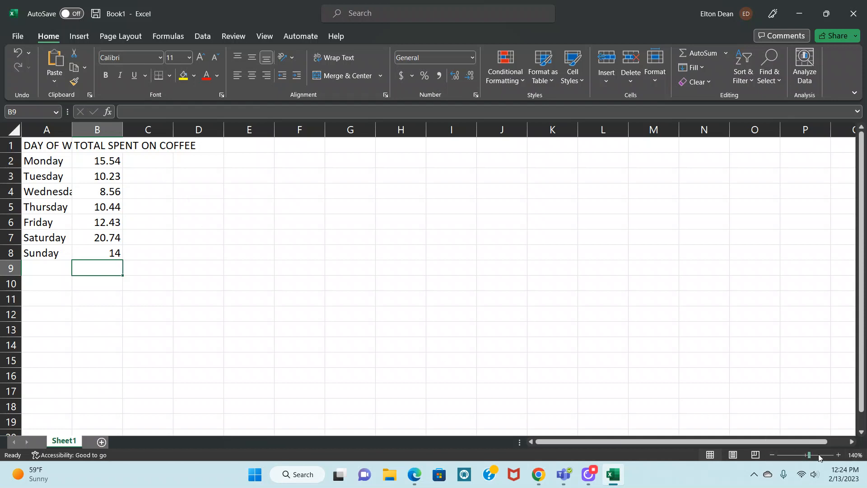
left_click_drag(554, 441, 547, 445)
left_click(102, 253)
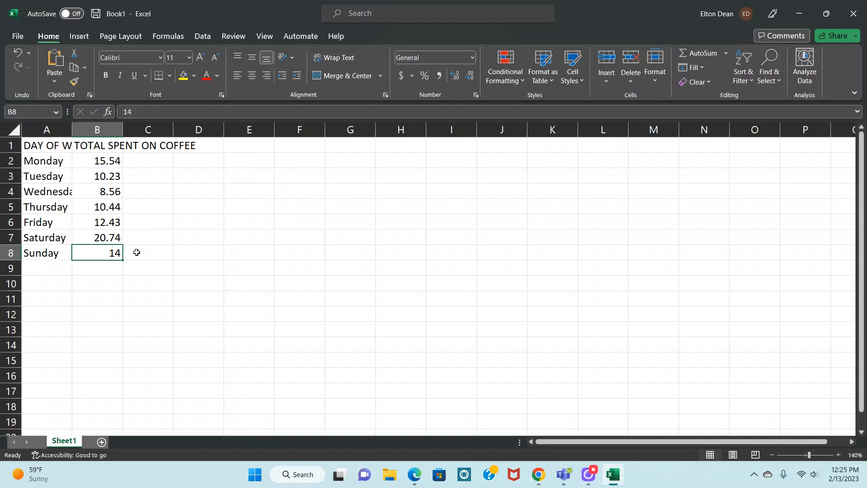
left_click(455, 77)
left_click(455, 78)
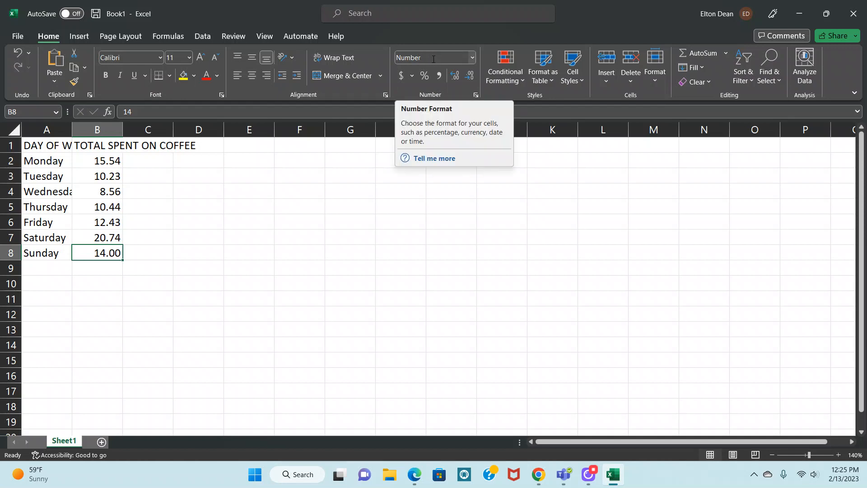
- Reduce the Sunday amount in B8 to zero decimal places
left_click(470, 77)
left_click(470, 76)
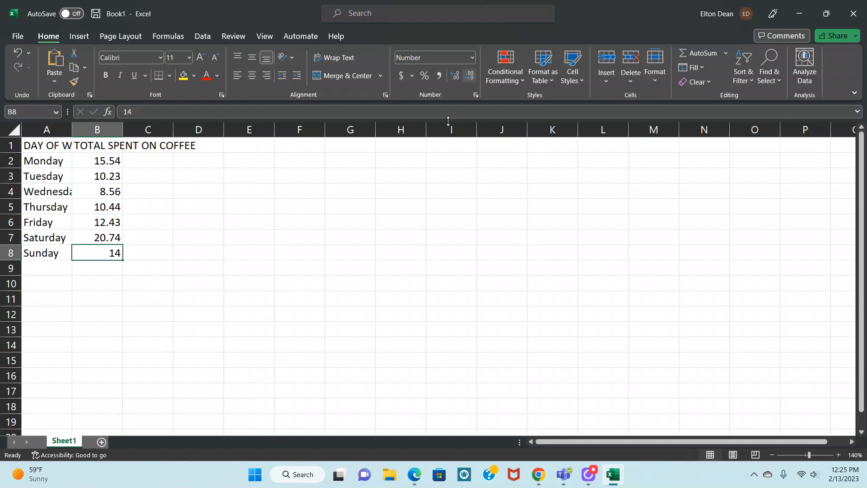
left_click(365, 265)
- Reduce the Saturday amount in B7 to zero decimal places
left_click(115, 236)
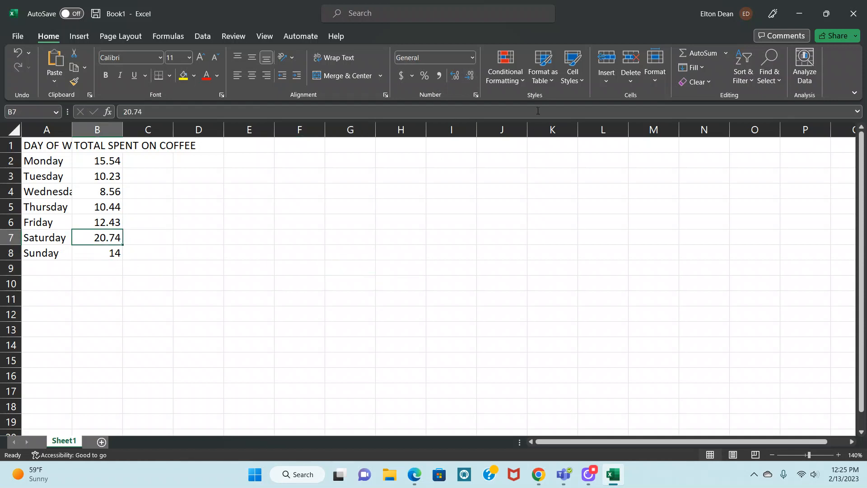
left_click(469, 77)
left_click(469, 77)
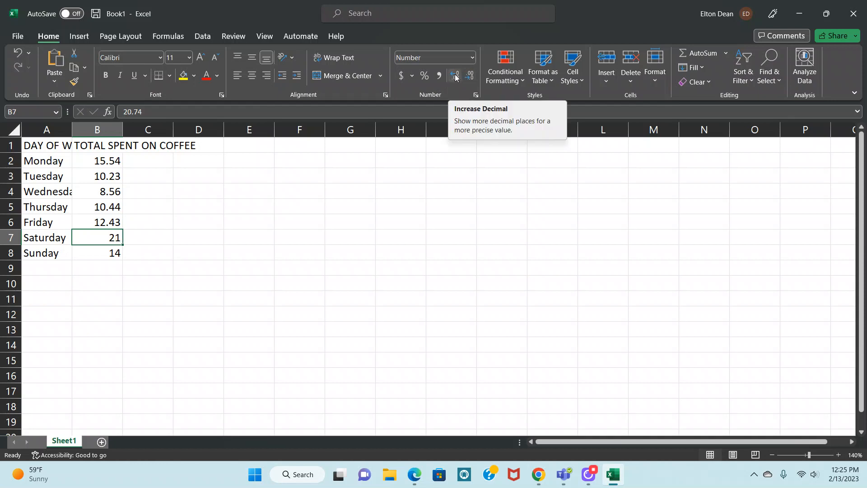
- Display the Saturday amount in B7 with two decimal places
left_click(455, 77)
left_click(455, 77)
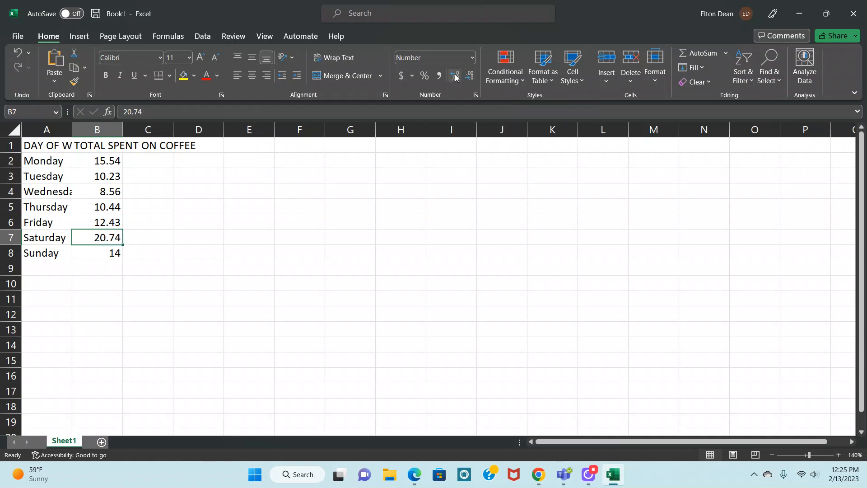
- Show the Sunday amount in B8 with two decimal places, and reduce it back to zero decimal places
left_click(107, 251)
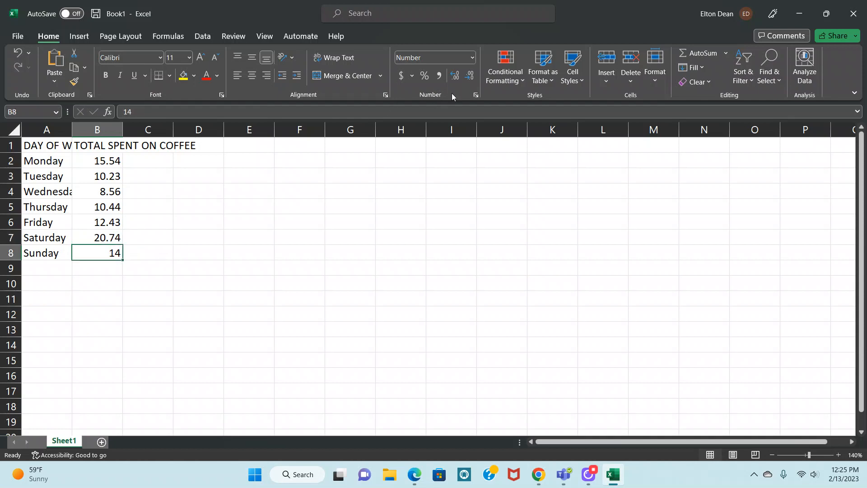
left_click(455, 77)
left_click(456, 78)
left_click(470, 78)
left_click(470, 78)
left_click(290, 271)
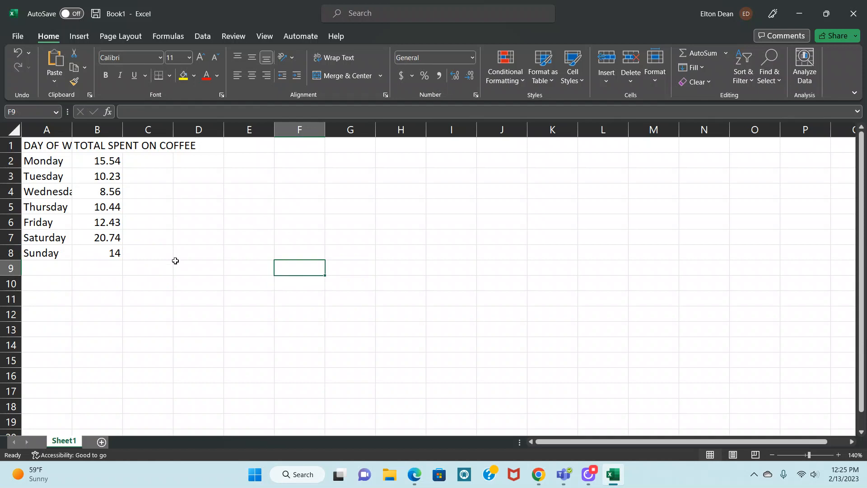
- Apply the Accounting format to the amounts in B2:B8 and switch them to the Currency format
left_click(401, 78)
left_click_drag(109, 162, 100, 254)
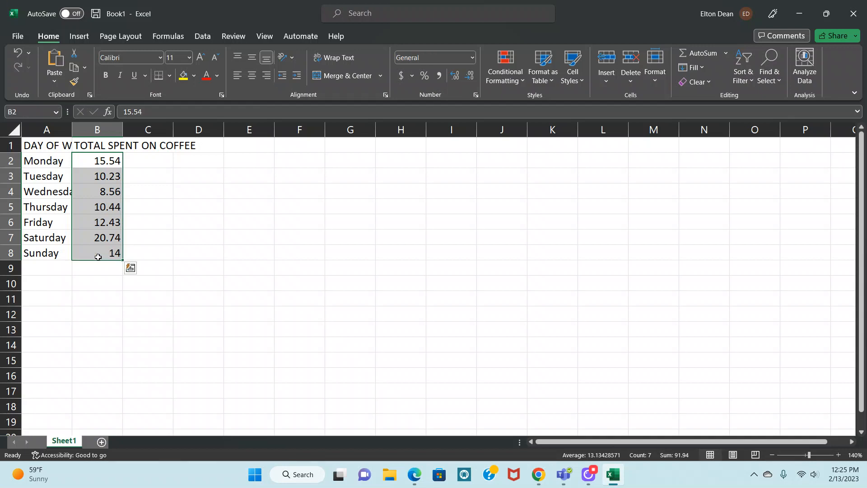
left_click(402, 77)
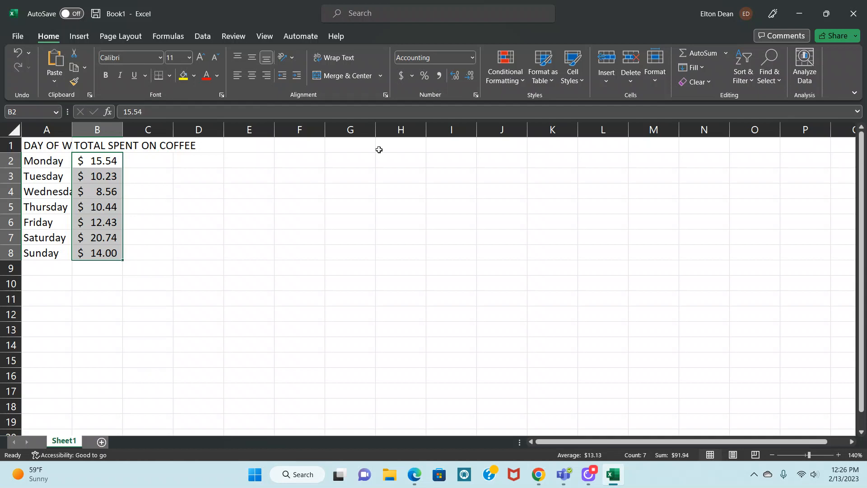
left_click(472, 57)
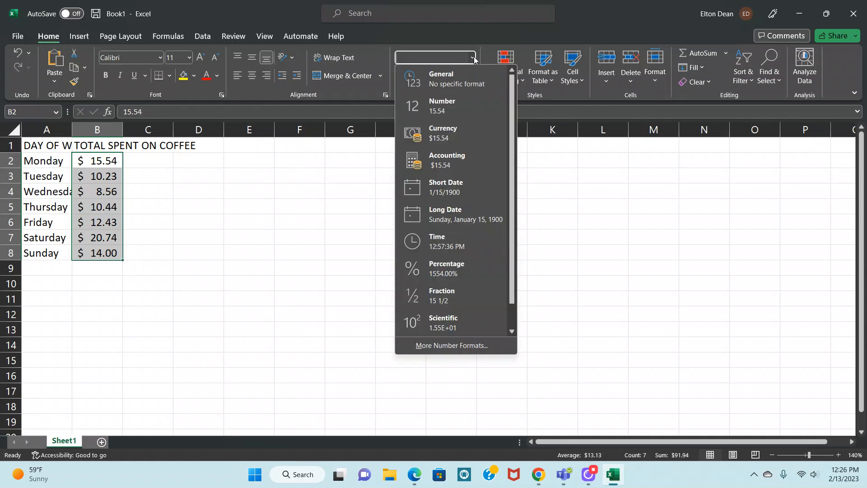
left_click(450, 138)
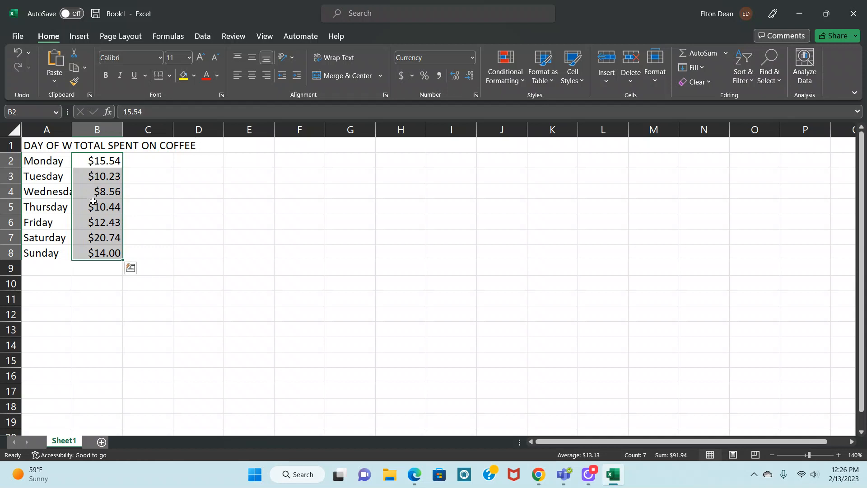
- Reduce the Sunday currency amount in B8 to zero decimal places
left_click(96, 253)
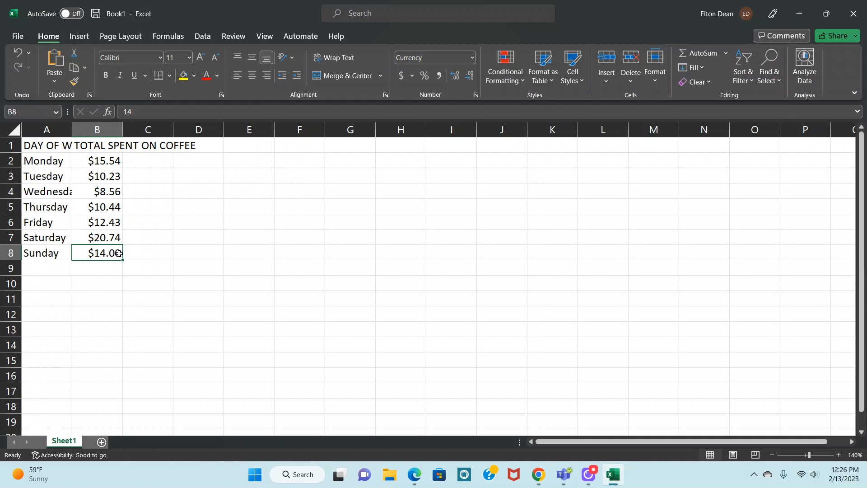
left_click(469, 75)
left_click(470, 75)
- Clear only the formatting of the Sunday amount in B8, keeping its contents
left_click(711, 82)
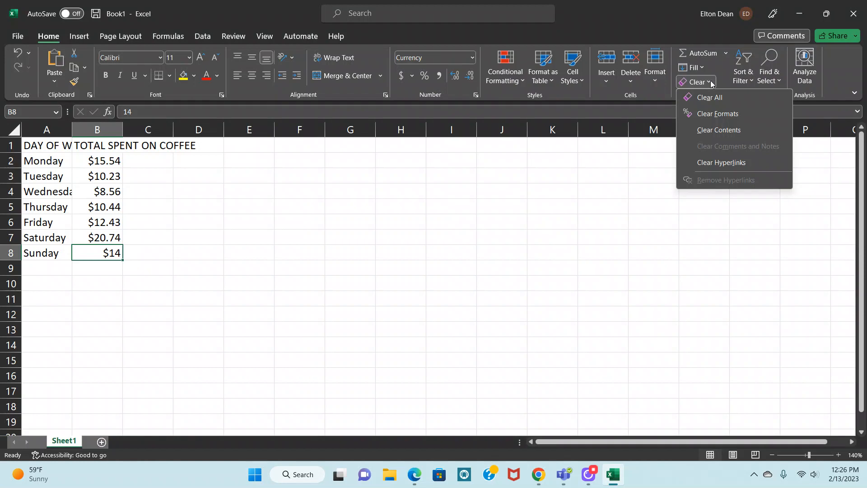
left_click(716, 116)
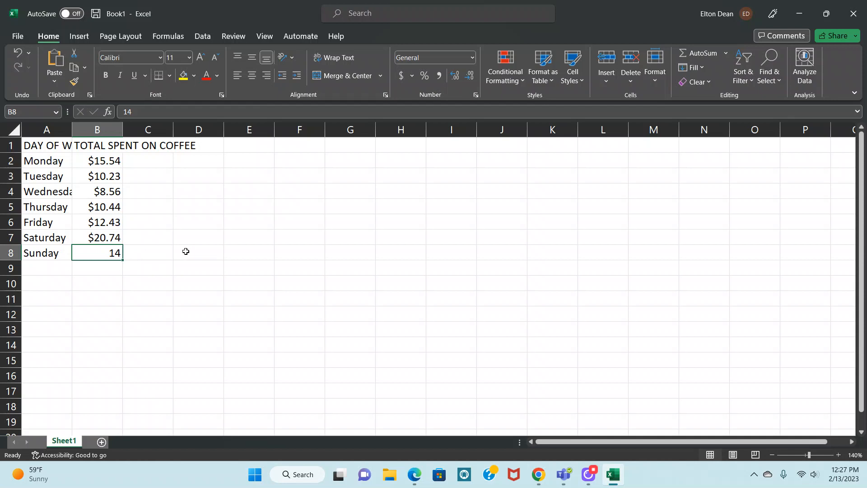
left_click(167, 254)
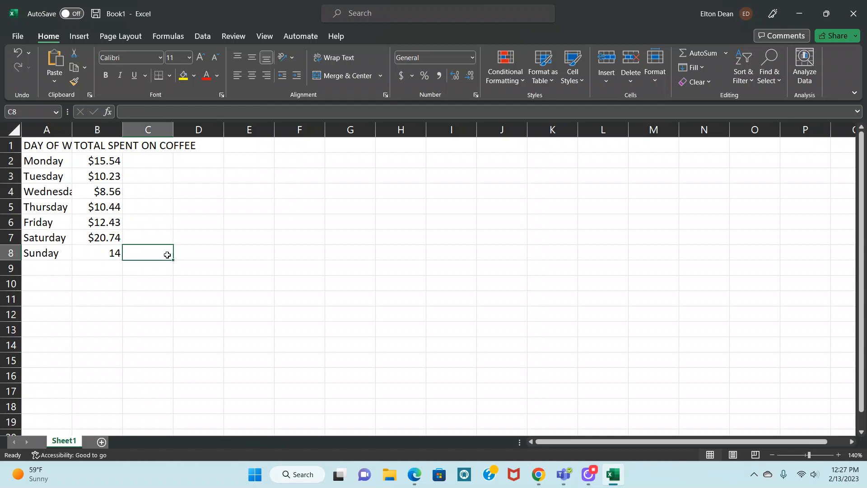
left_click(111, 253)
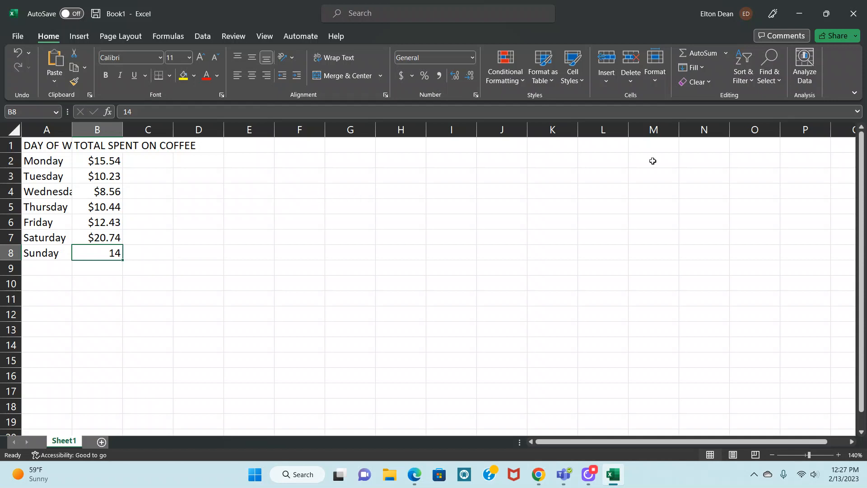
left_click(706, 84)
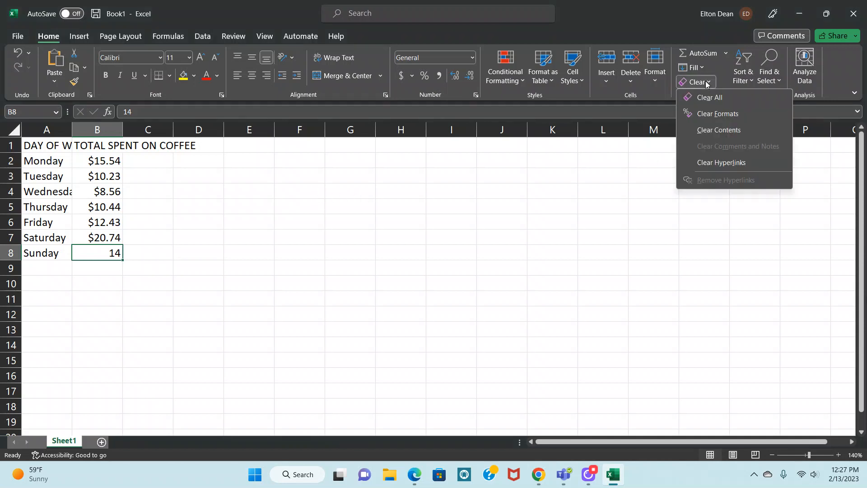
left_click(710, 112)
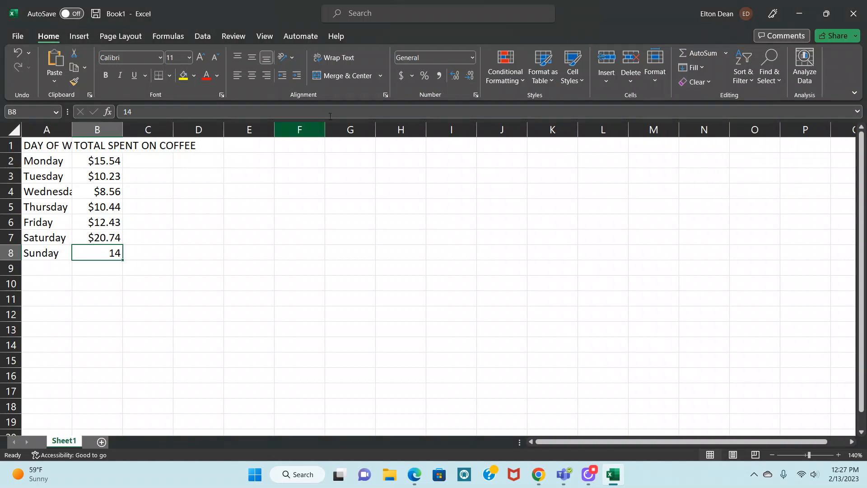
- Format the Sunday amount in B8 as Accounting and switch it to the Currency format
left_click(402, 75)
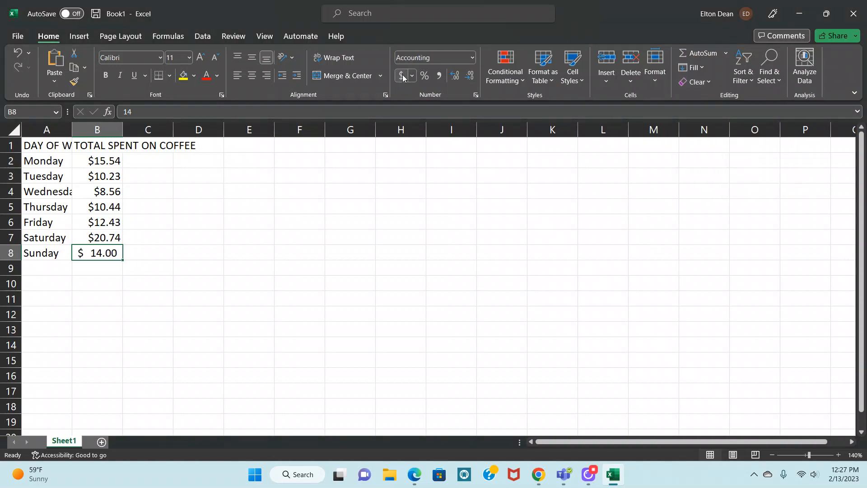
left_click(473, 58)
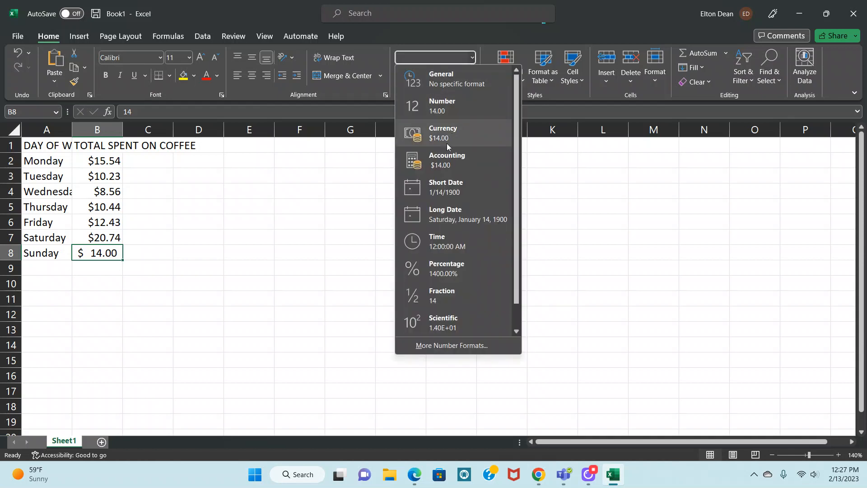
left_click(443, 126)
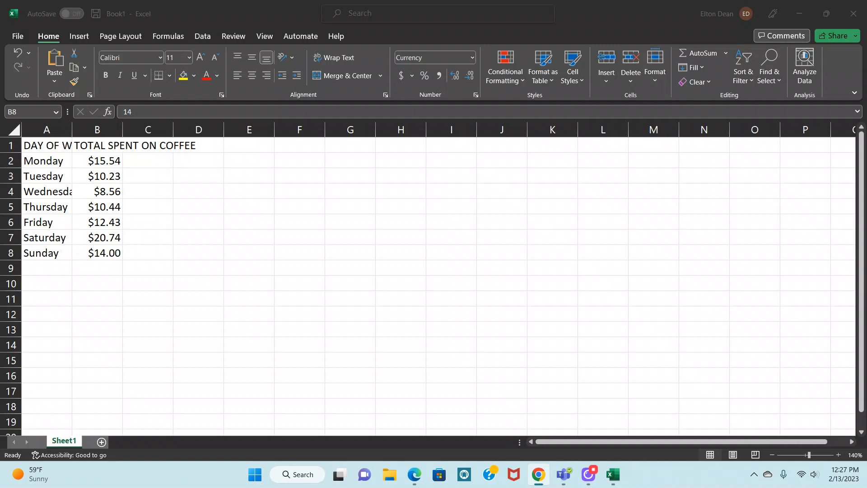
- Total the daily amounts in B2:B8 with AutoSum in B9 and check the formula against its source range
left_click(102, 160)
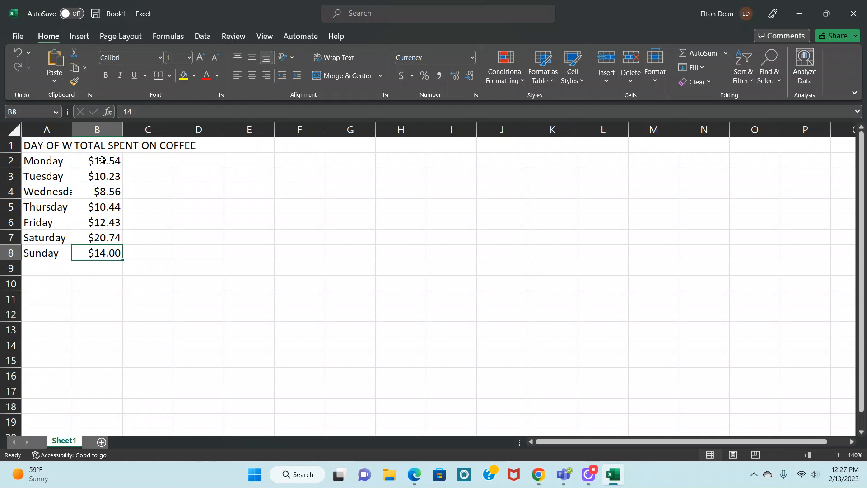
left_click_drag(102, 161, 105, 253)
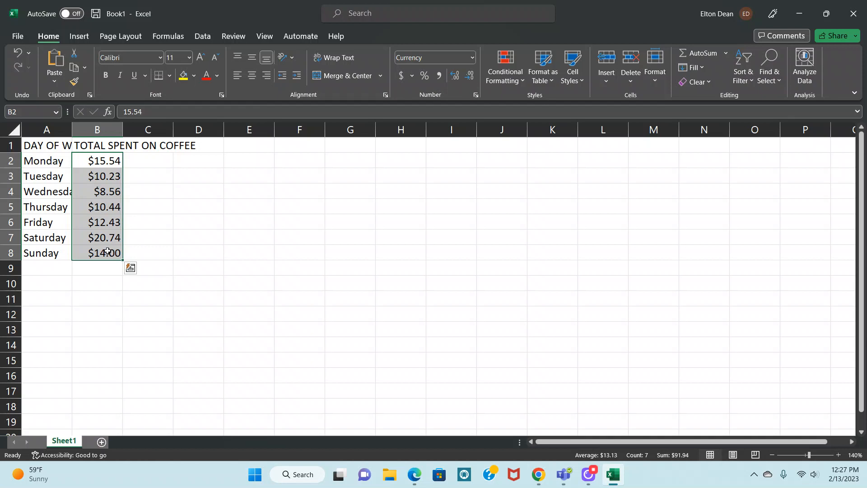
left_click(696, 55)
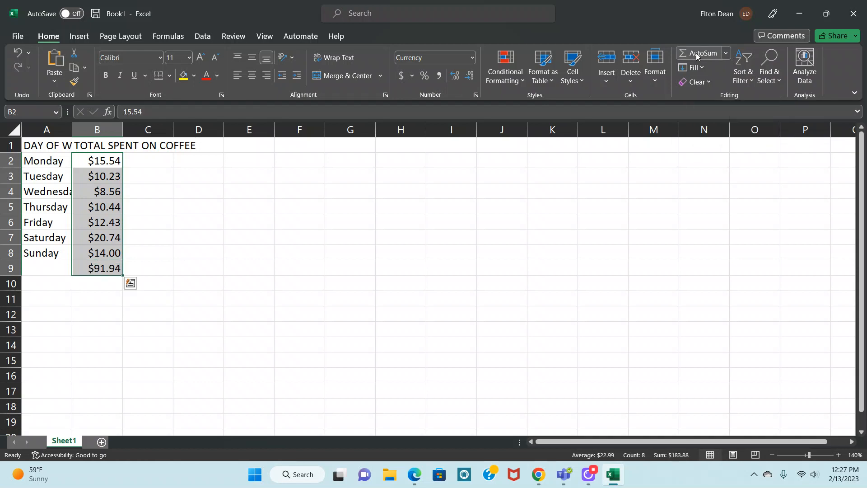
left_click(113, 269)
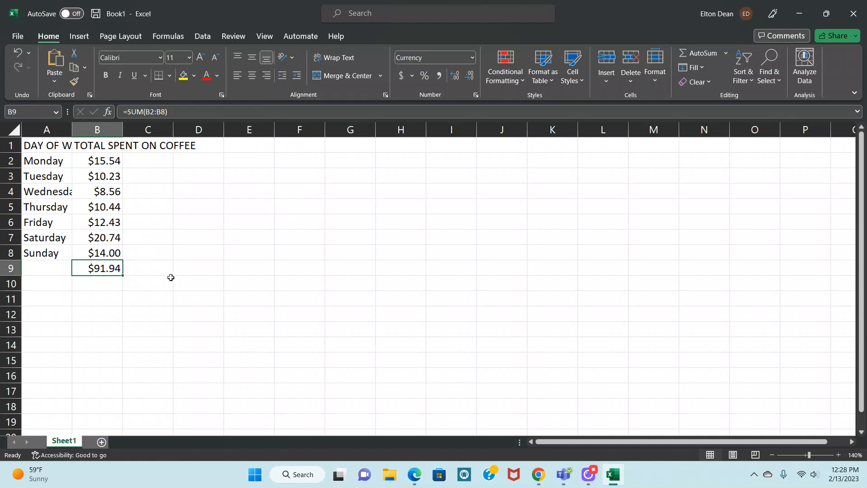
left_click_drag(107, 162, 105, 253)
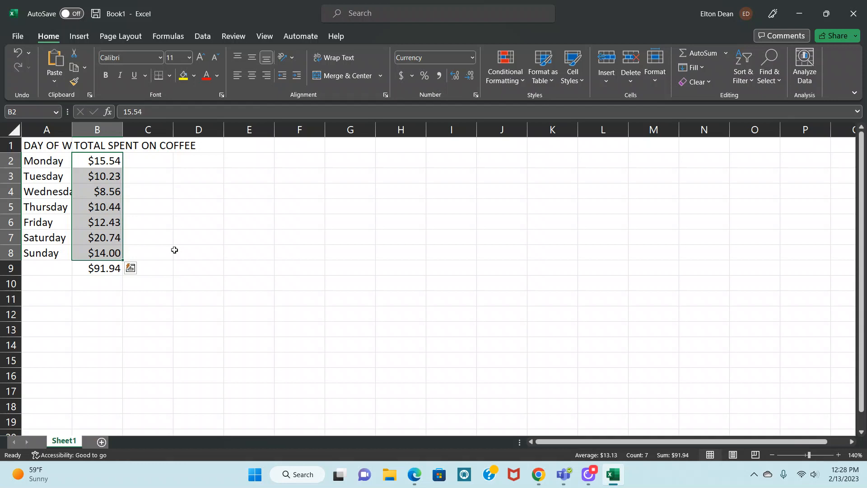
left_click(106, 270)
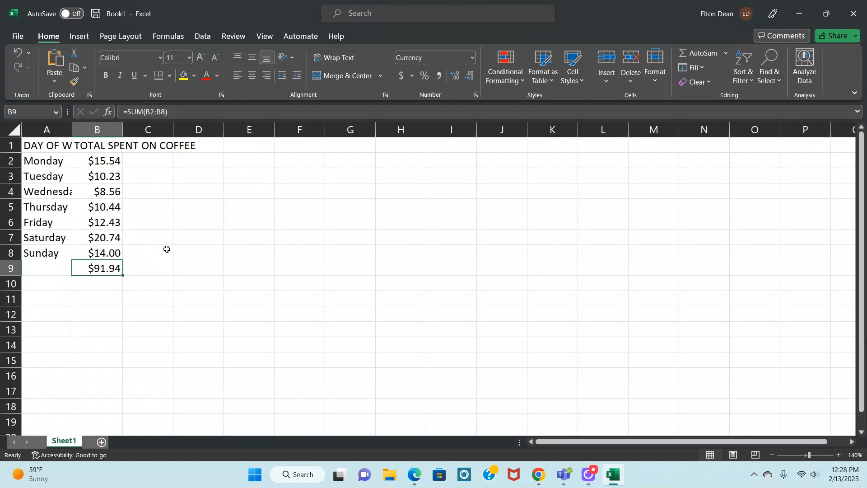
left_click_drag(100, 161, 94, 253)
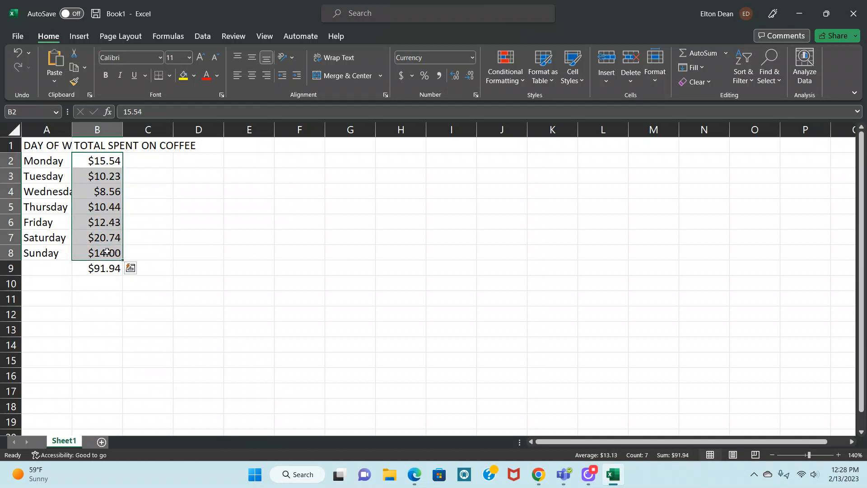
- Change the Wednesday amount in B4 to 5.59 and check the recalculated total in B9
left_click(102, 193)
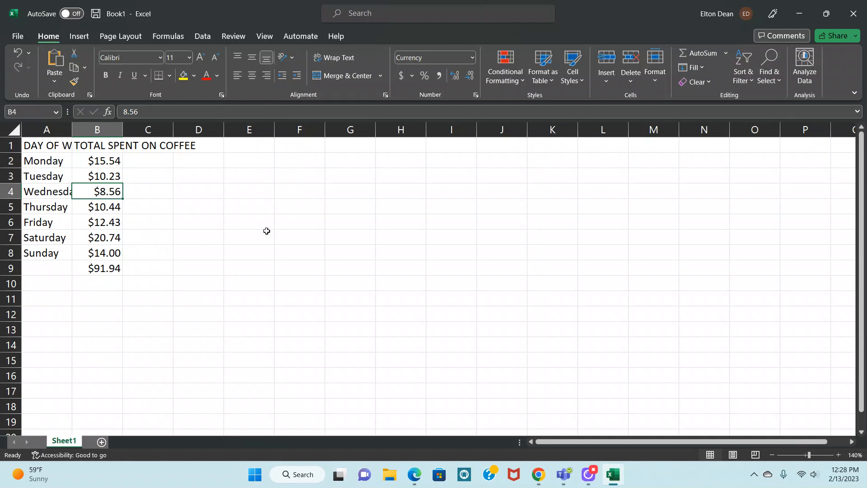
type("5")
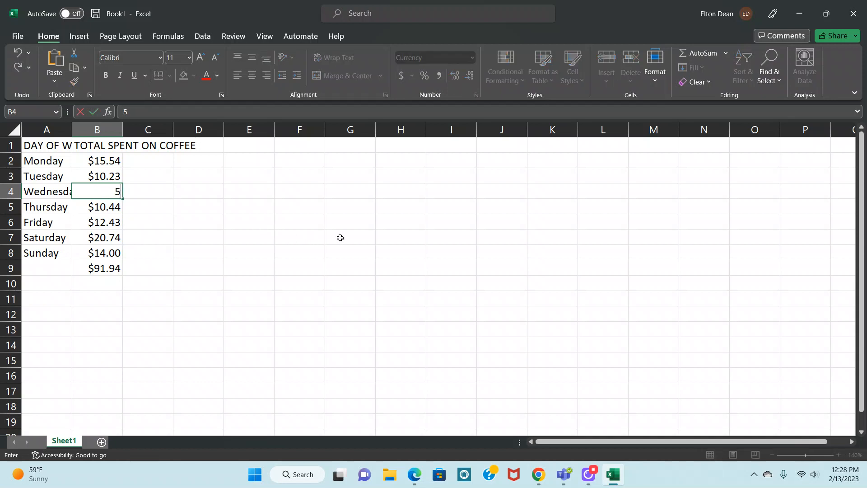
type(".59")
key("Return")
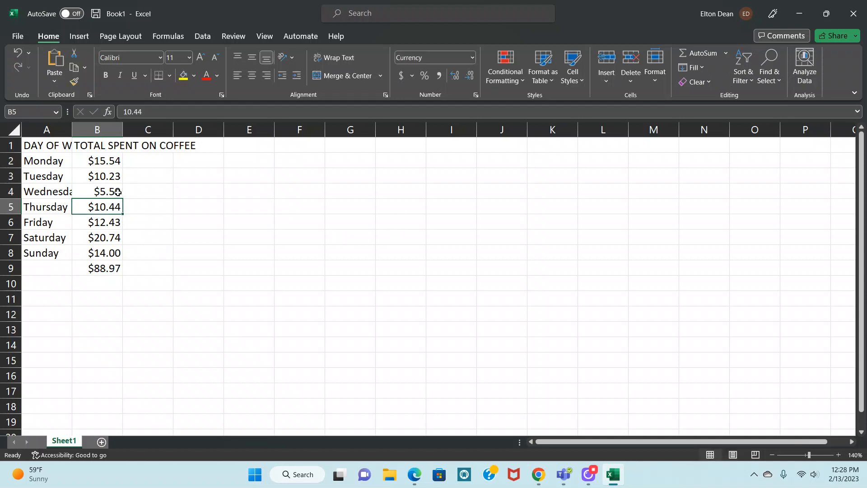
left_click(98, 271)
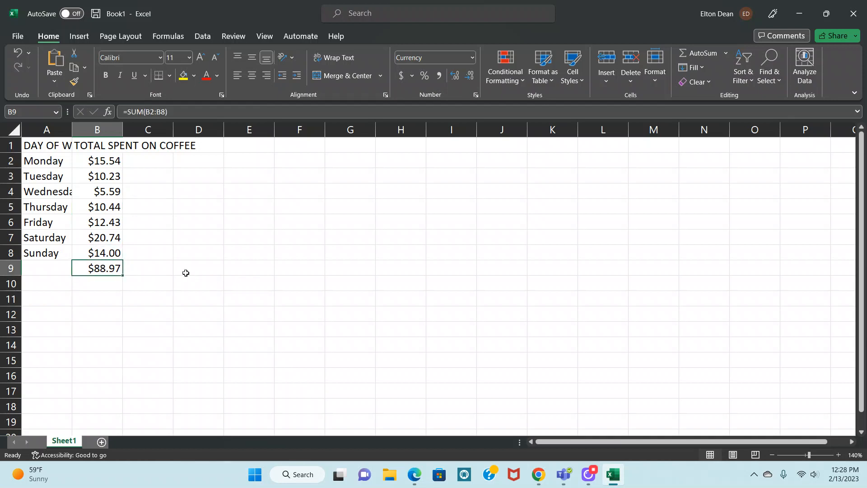
- Set the Wednesday amount in B4 back to 8.56
left_click(110, 190)
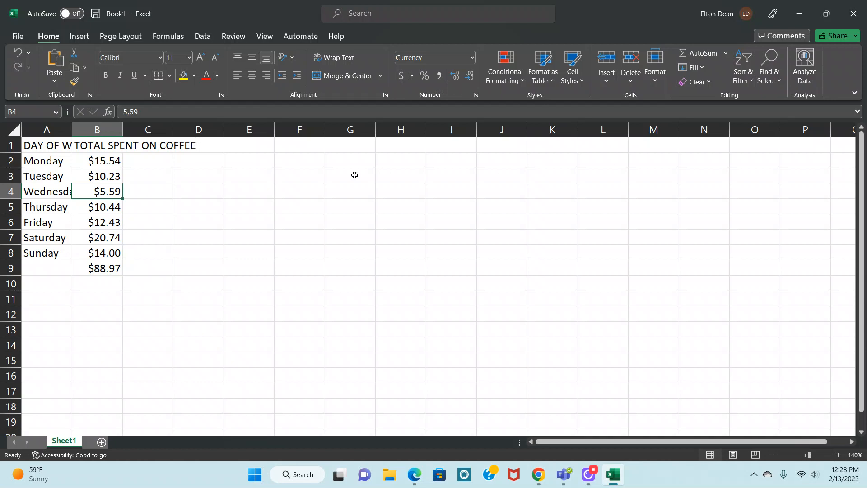
left_click(94, 164)
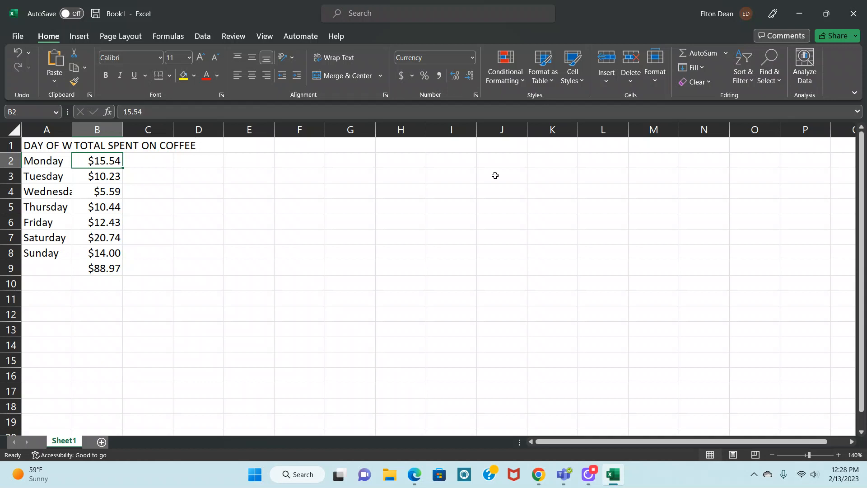
key("Down")
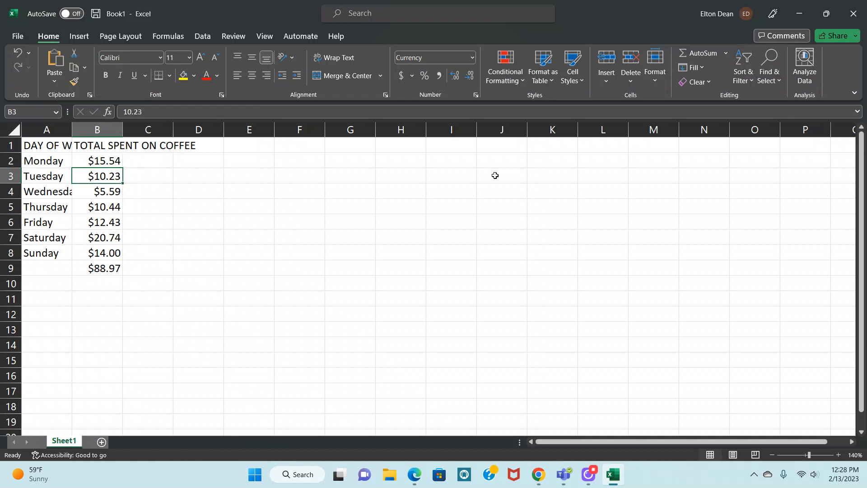
key("Down")
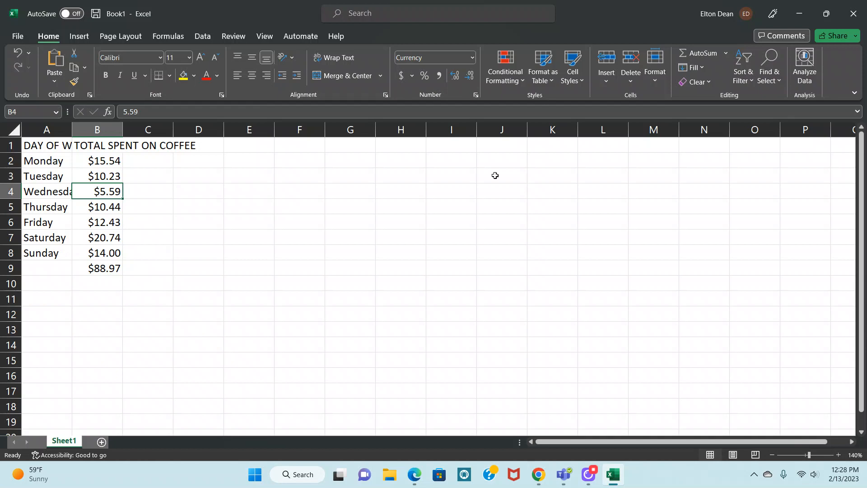
type("8")
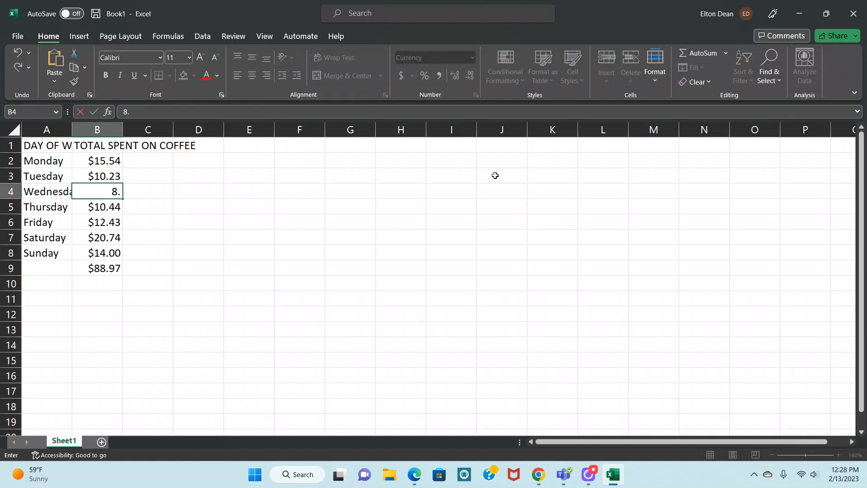
type(".56")
key("Return")
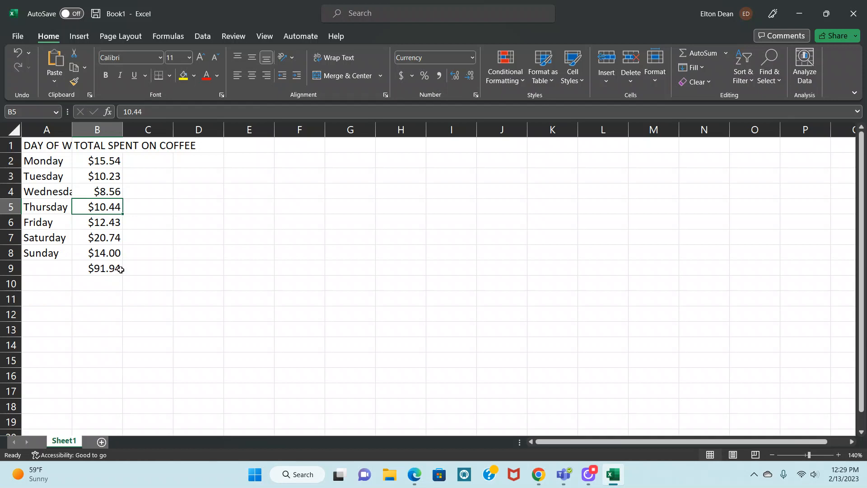
left_click(215, 277)
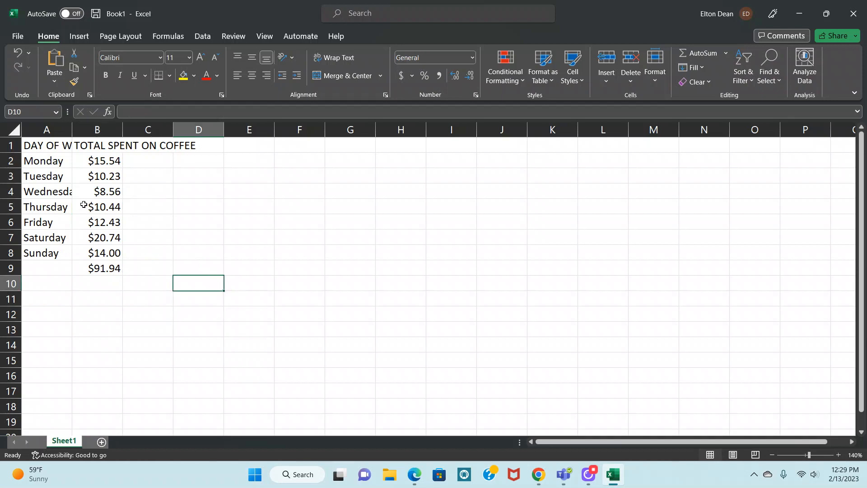
- AutoFit the width of columns A and B to their contents
left_click(44, 130)
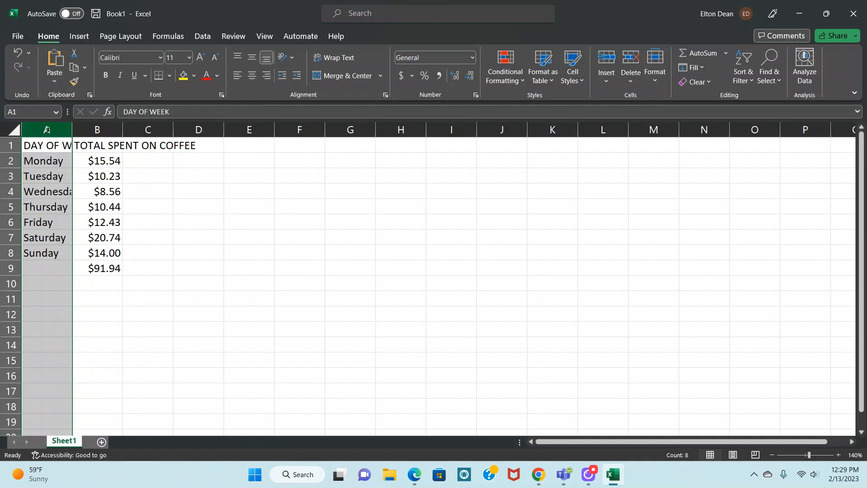
left_click_drag(47, 129, 89, 130)
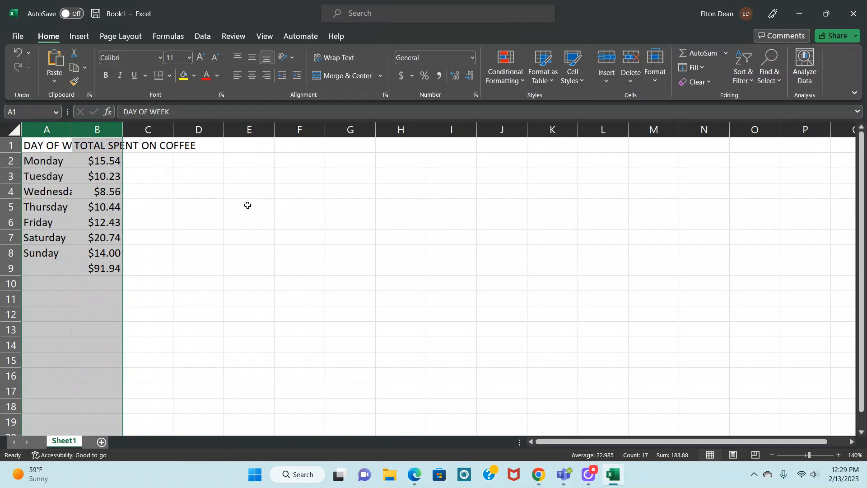
left_click(655, 82)
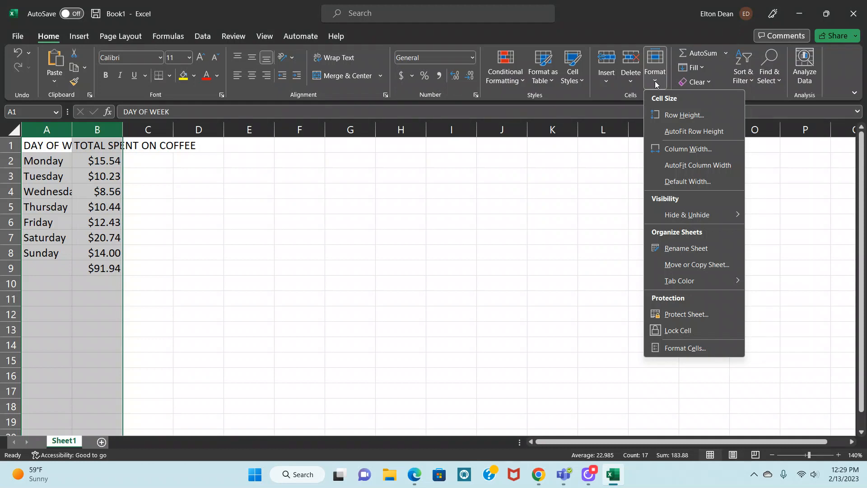
left_click(683, 168)
left_click(389, 235)
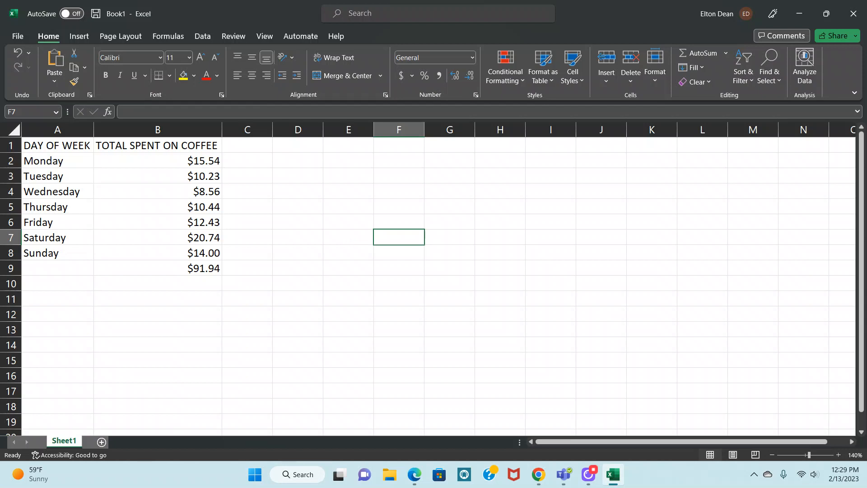
key("alt+Tab")
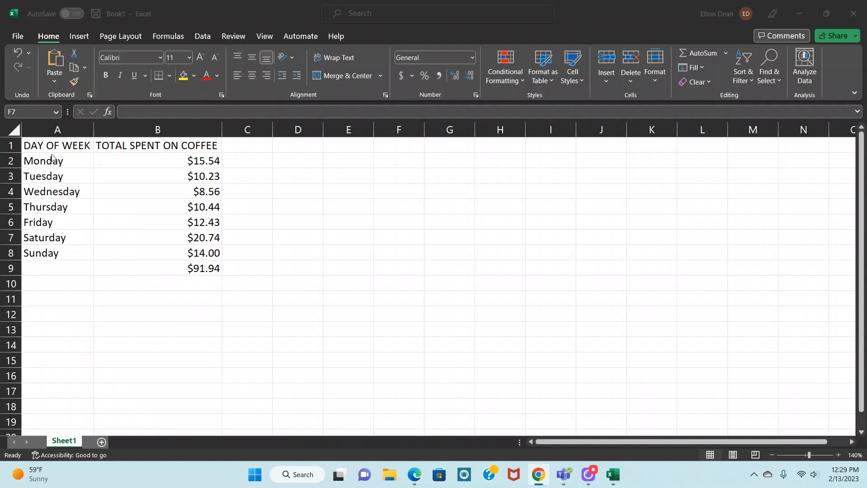
key("alt+Tab")
- Insert the recommended Line chart for the range A1:B8 and dismiss the feedback notification
left_click_drag(46, 145, 133, 254)
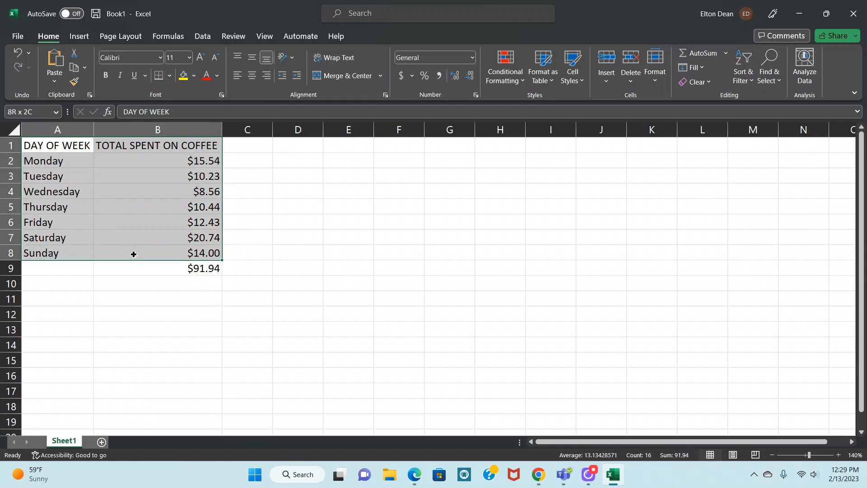
left_click_drag(133, 254, 134, 254)
left_click(79, 39)
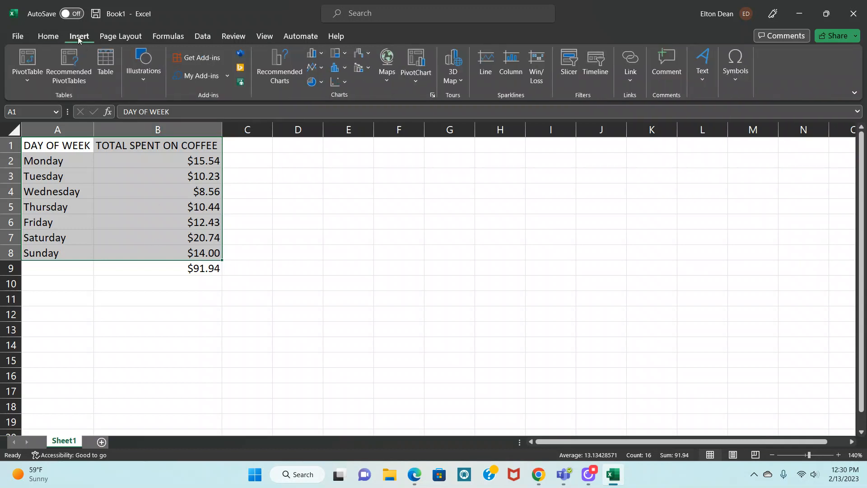
left_click(277, 70)
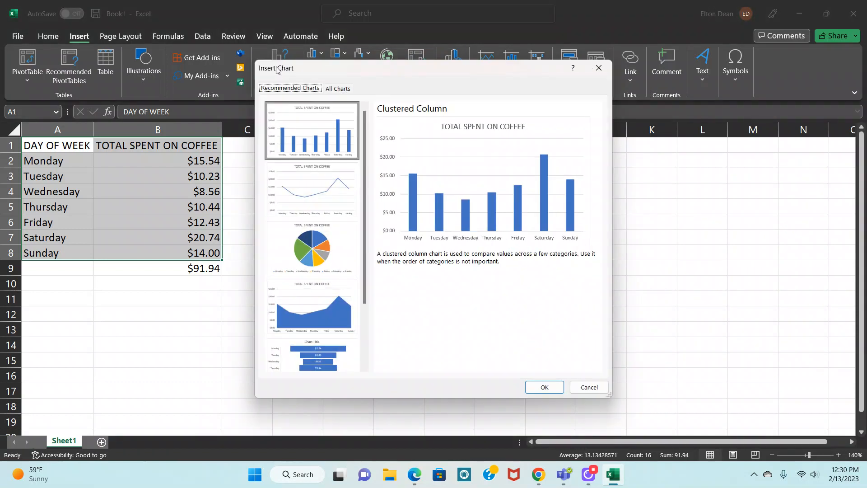
left_click(327, 198)
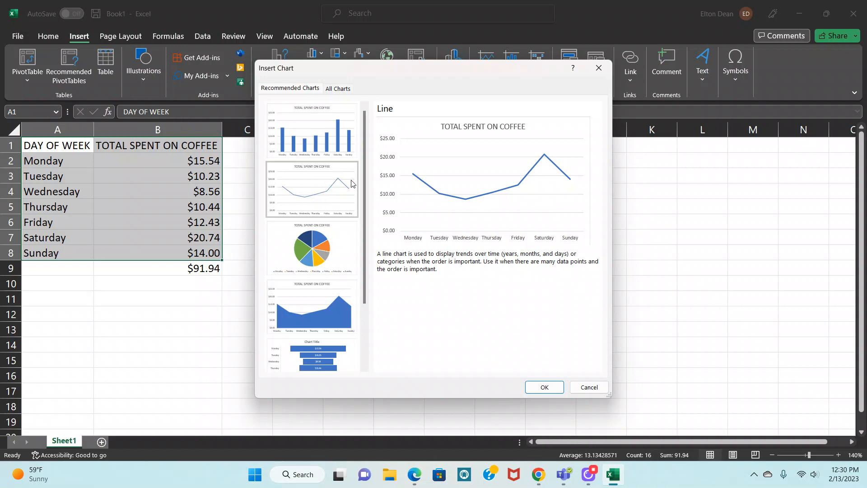
left_click(545, 388)
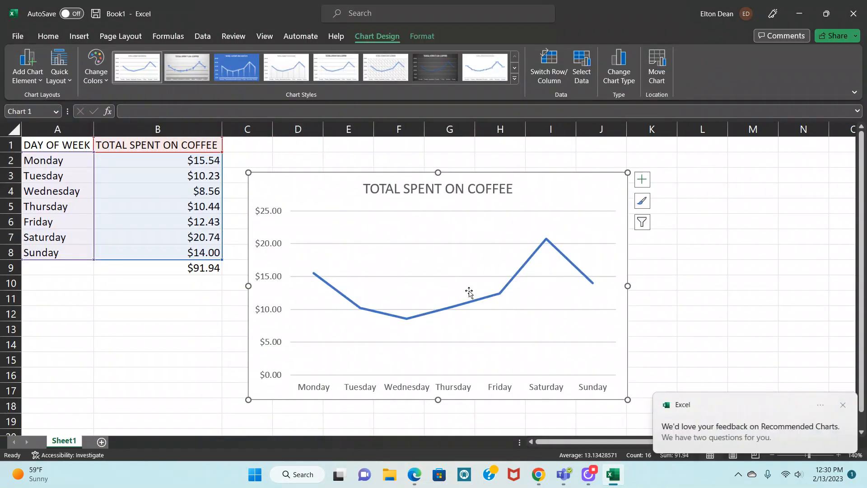
left_click(844, 405)
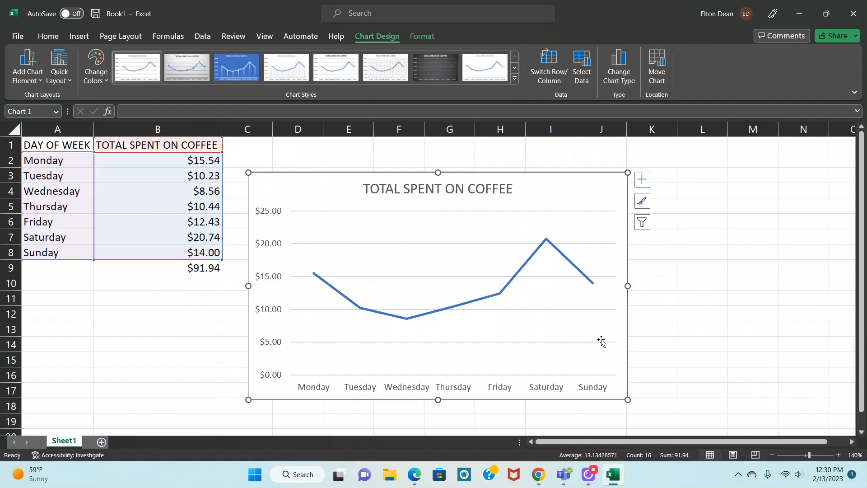
- Move the line chart slightly up beside the data table and delete it
left_click_drag(580, 198, 570, 174)
left_click(722, 222)
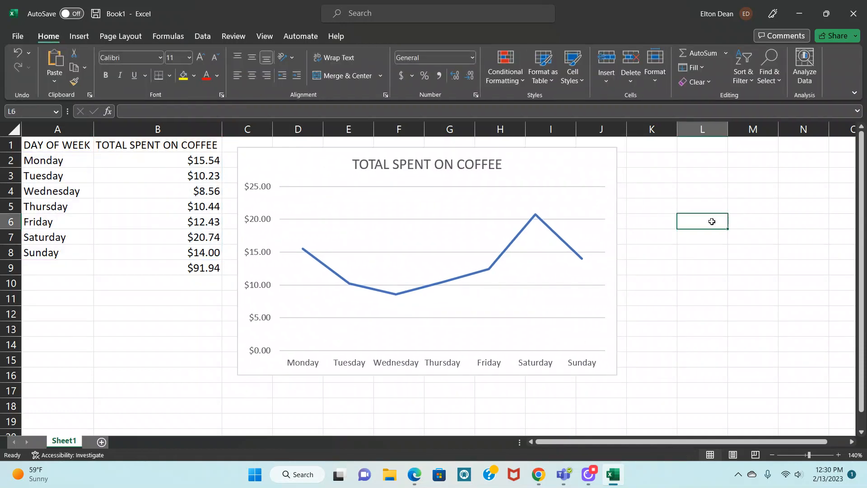
left_click(553, 171)
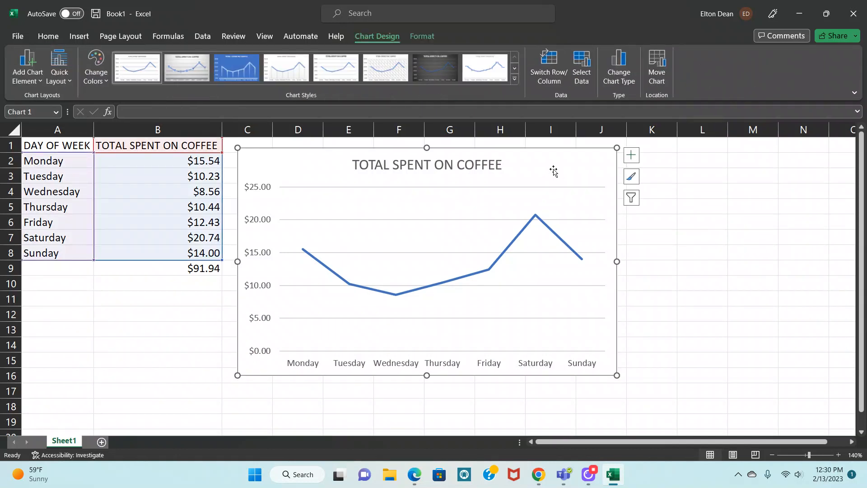
key("Delete")
left_click(400, 286)
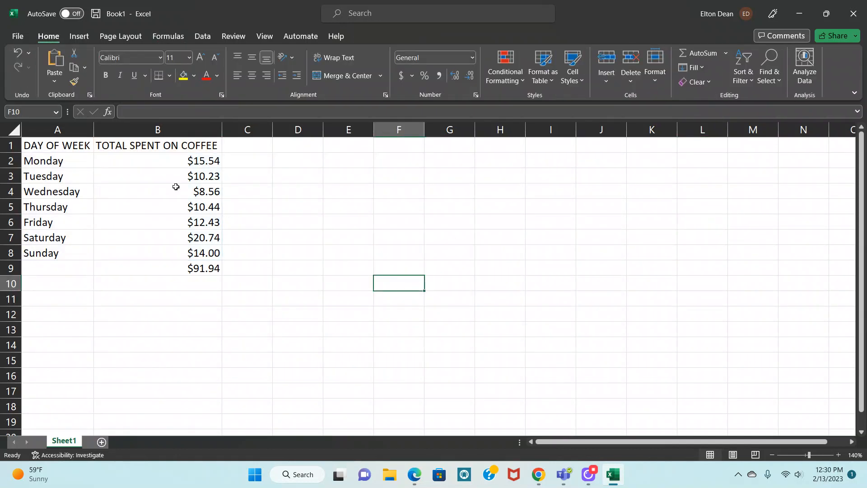
- Insert a 2-D Stacked Line chart of the daily coffee spending in A1:B8
left_click_drag(49, 146, 159, 256)
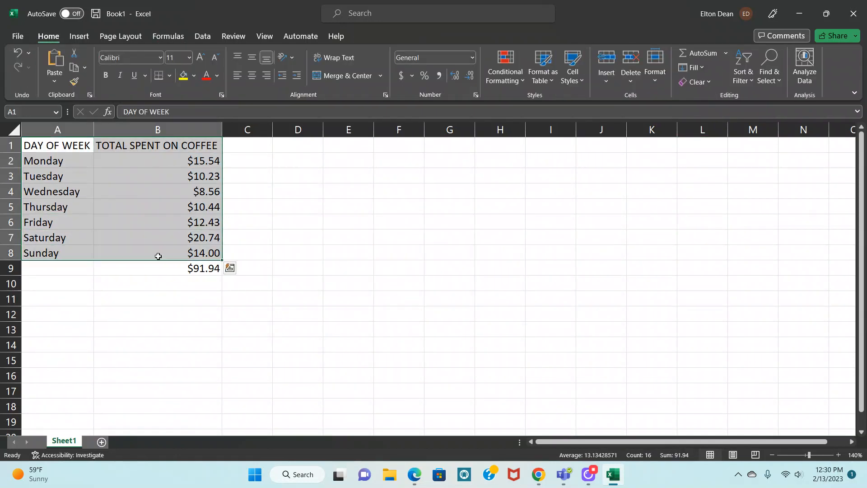
left_click(79, 36)
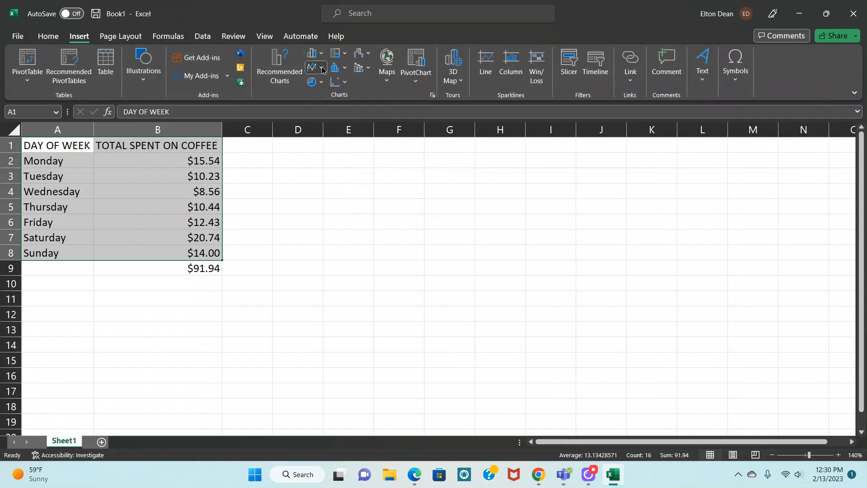
left_click(322, 67)
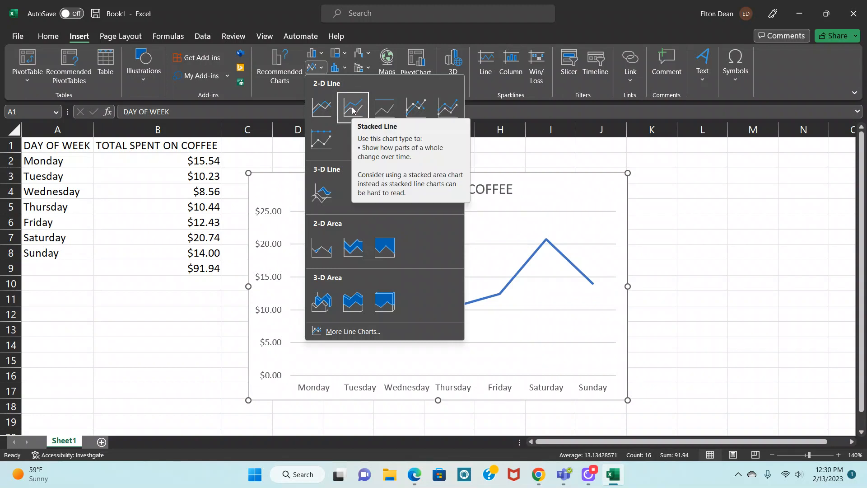
left_click(353, 108)
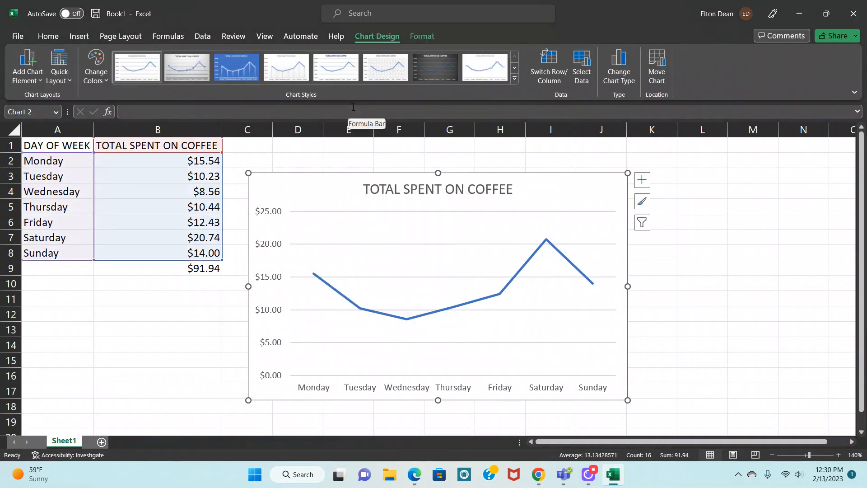
left_click(792, 242)
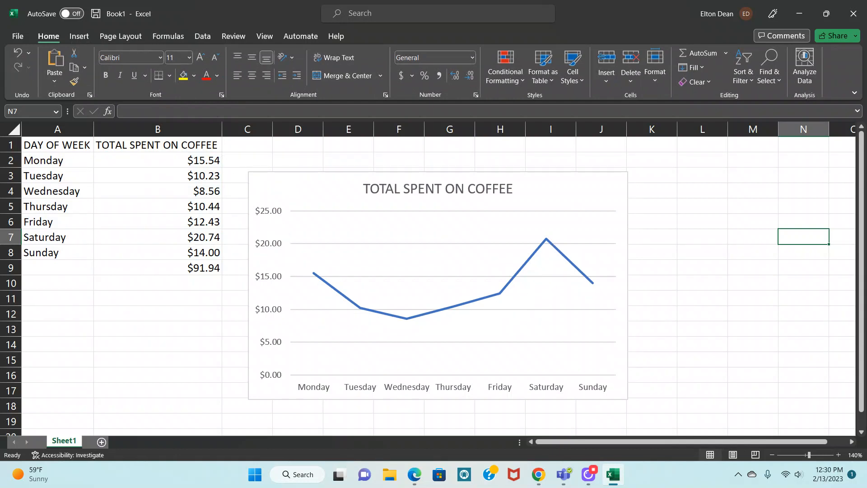
left_click(761, 282)
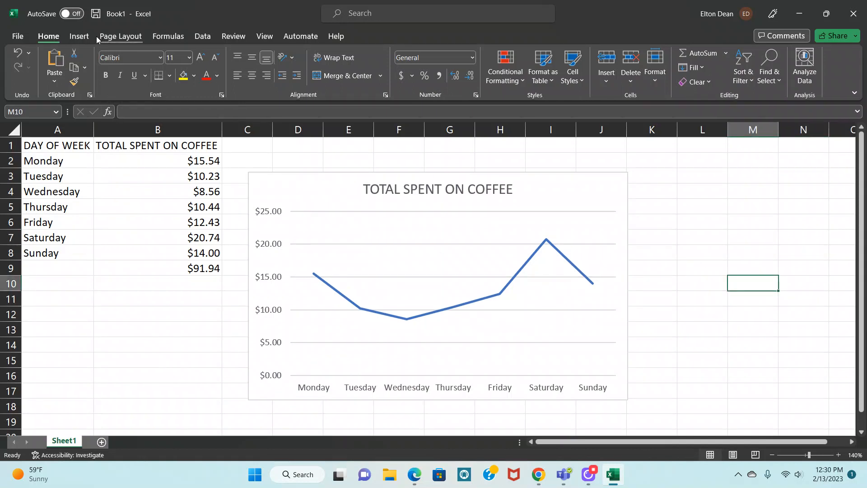
- Try to insert a Line with Markers chart without any data selected, and delete the blank chart
left_click(78, 37)
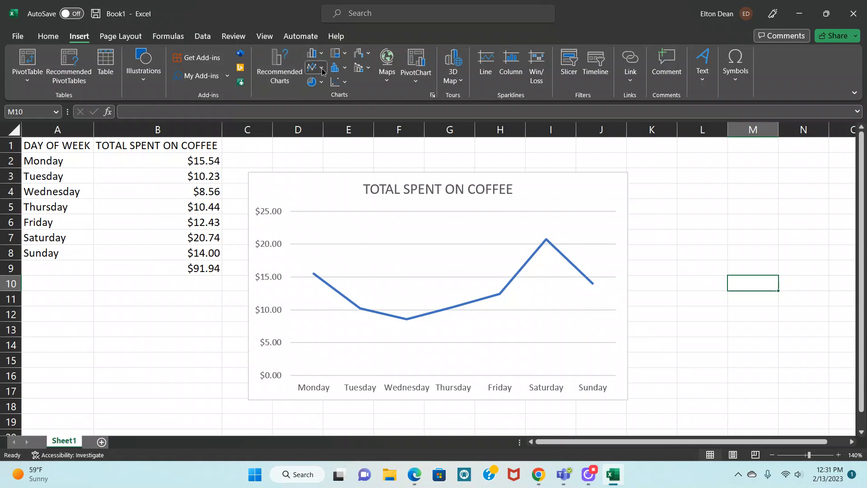
left_click(313, 69)
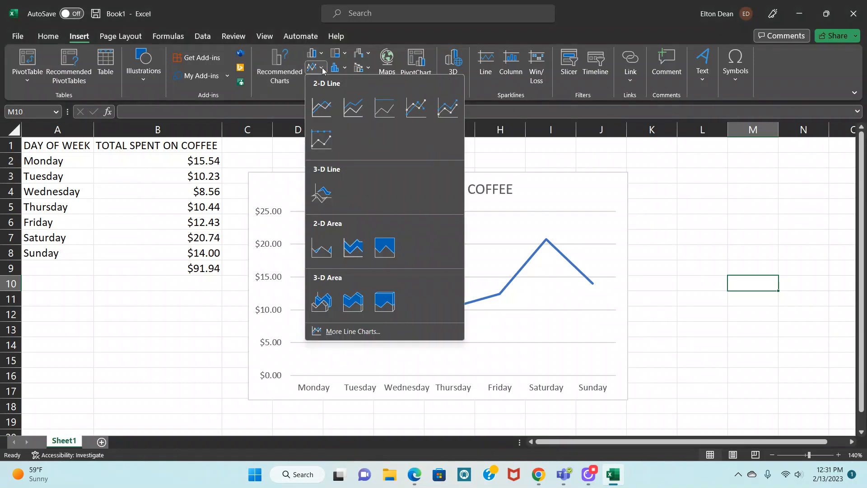
left_click(415, 108)
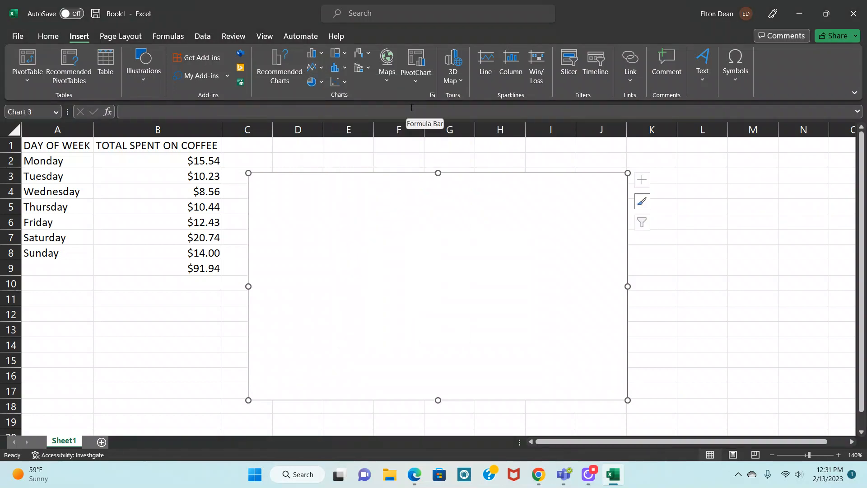
left_click(726, 287)
left_click(513, 227)
key("Delete")
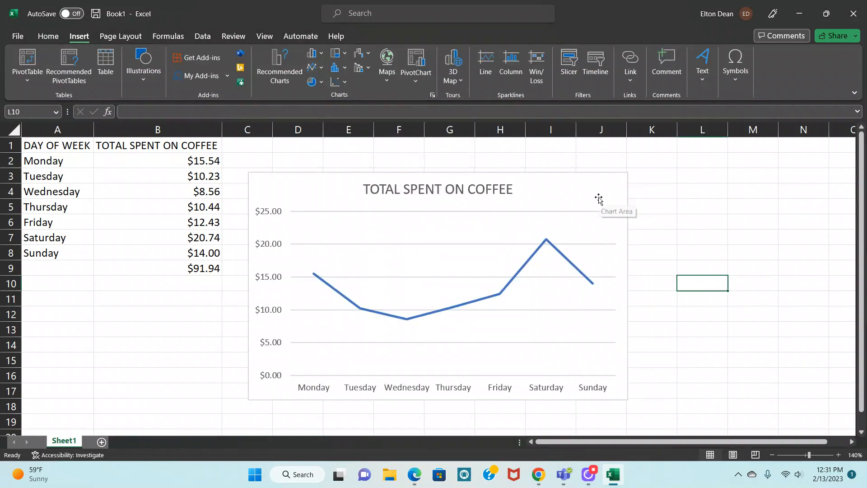
- Replace the stacked line chart with a 2-D Line with Markers chart based on A1:B8
left_click(599, 199)
key("Delete")
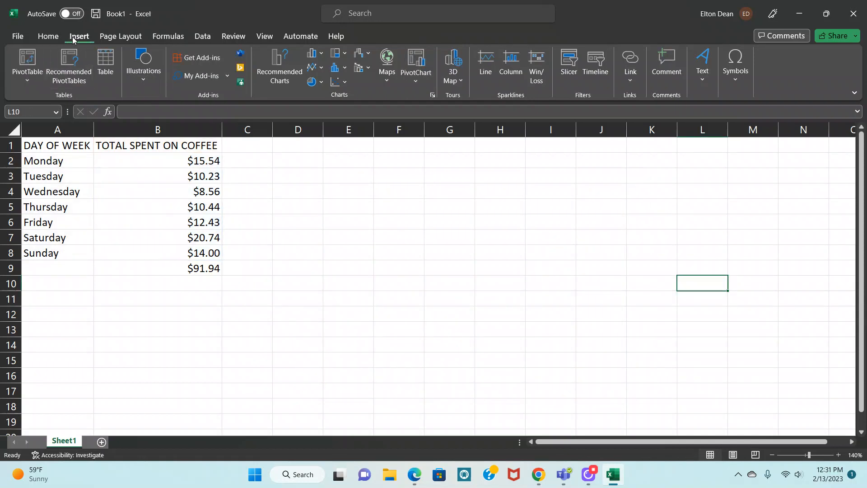
left_click_drag(48, 145, 188, 244)
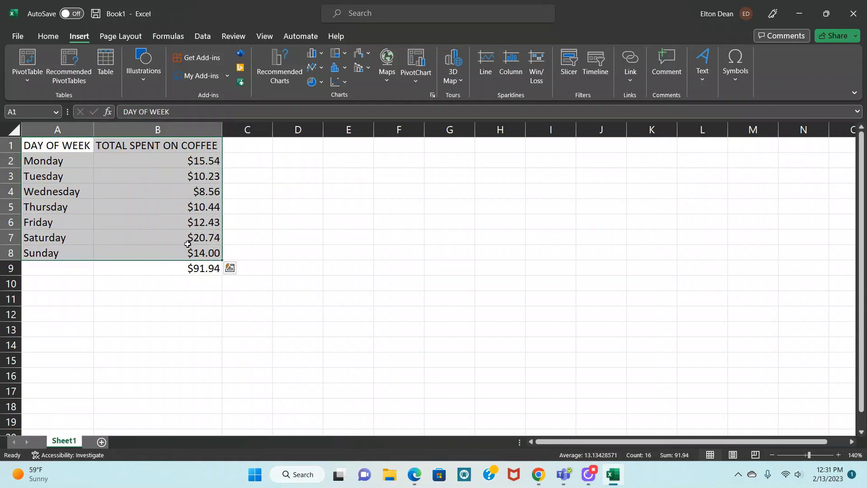
left_click(320, 68)
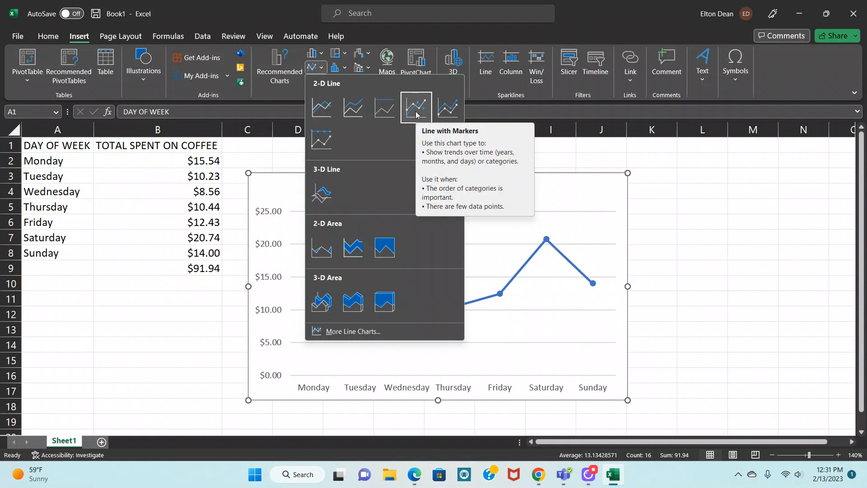
left_click(416, 114)
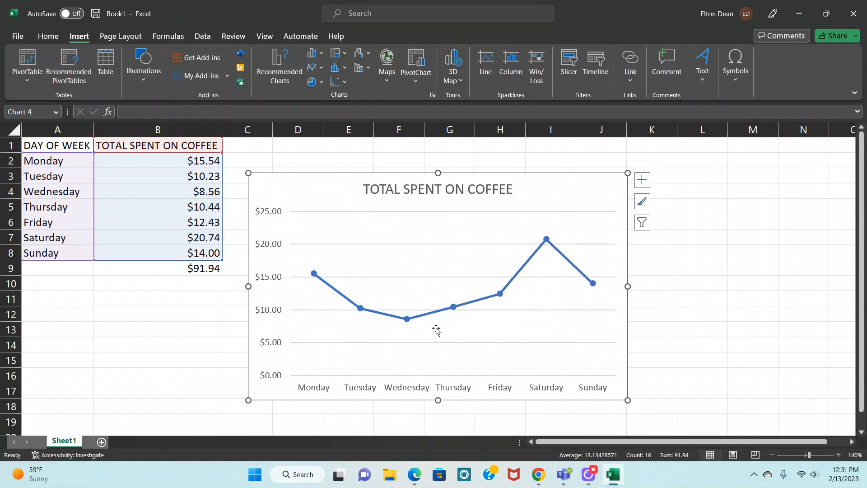
mouse_move(431, 320)
mouse_move(546, 244)
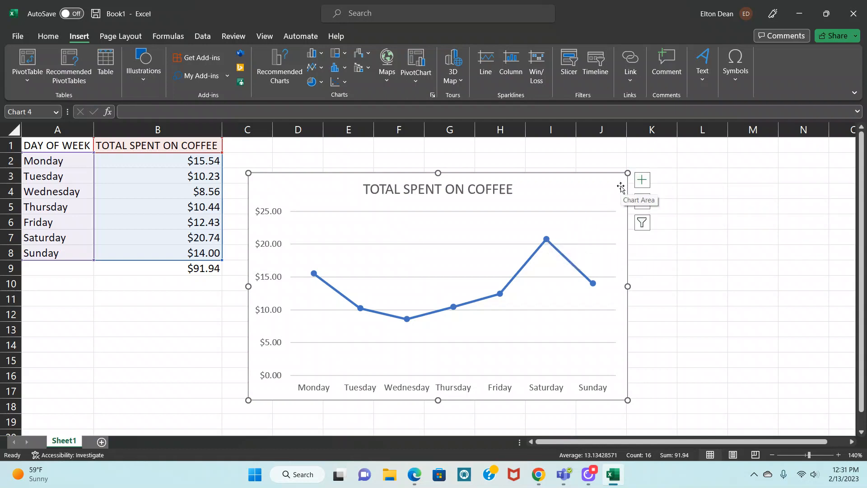
- Try out axis titles and data labels on the coffee spending chart, turning each of them off again
left_click(606, 189)
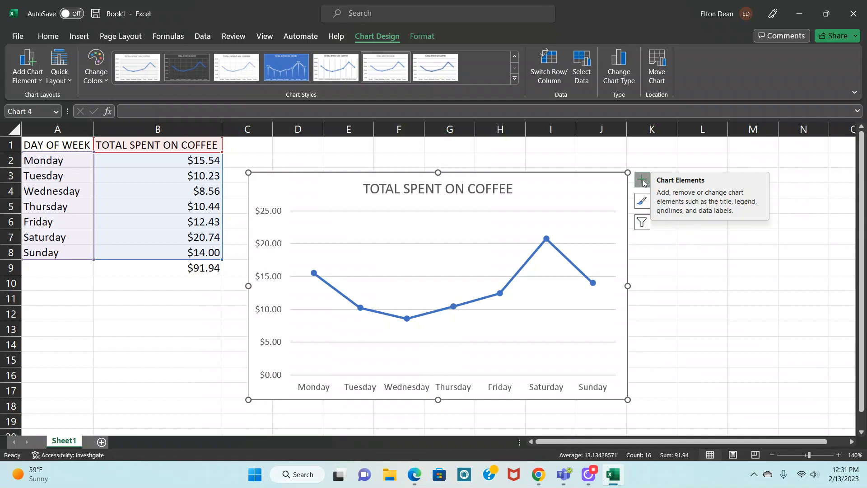
left_click(643, 182)
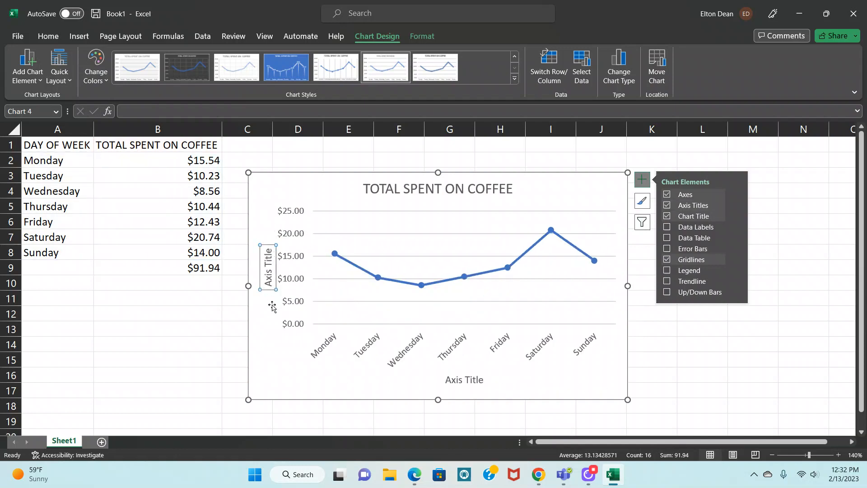
left_click(667, 206)
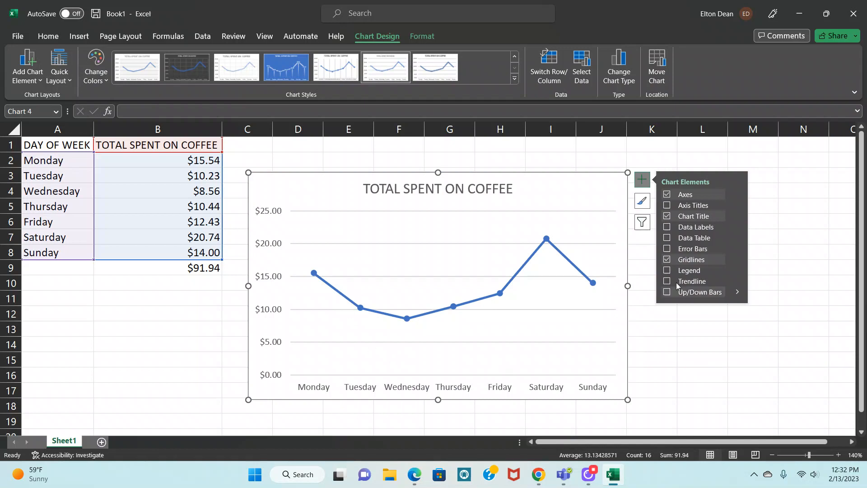
left_click(667, 228)
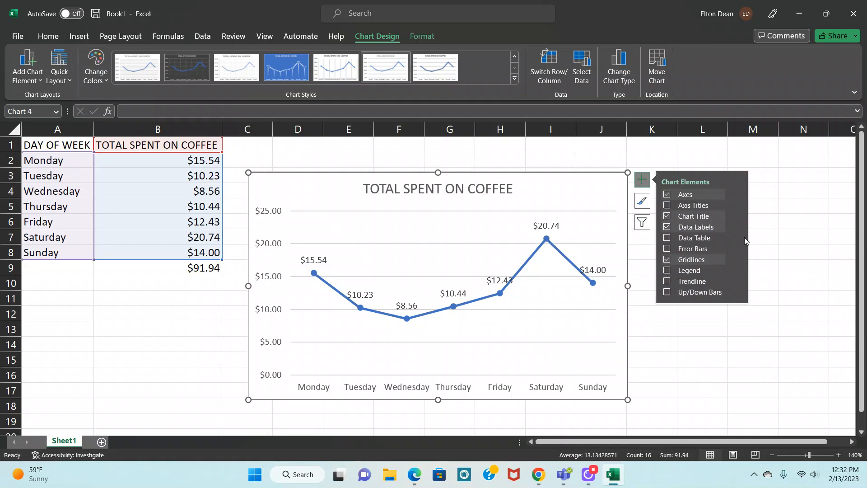
left_click(667, 227)
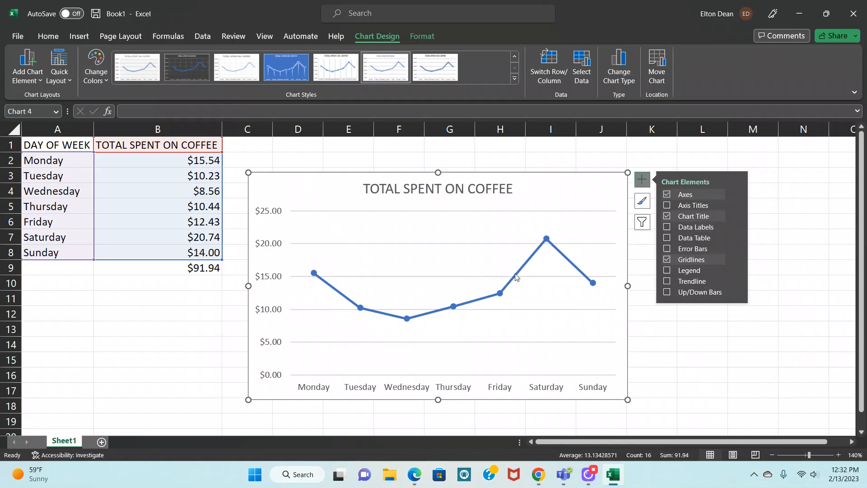
left_click(784, 272)
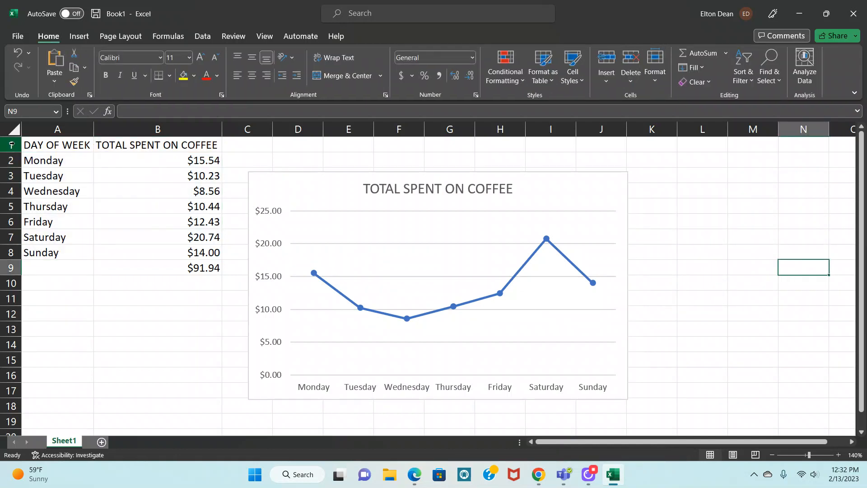
- Copy the coffee data in A1:B8, switch to the Microsoft 365 Excel page in Chrome, and create a blank workbook
left_click_drag(40, 147, 155, 247)
key("ctrl+c")
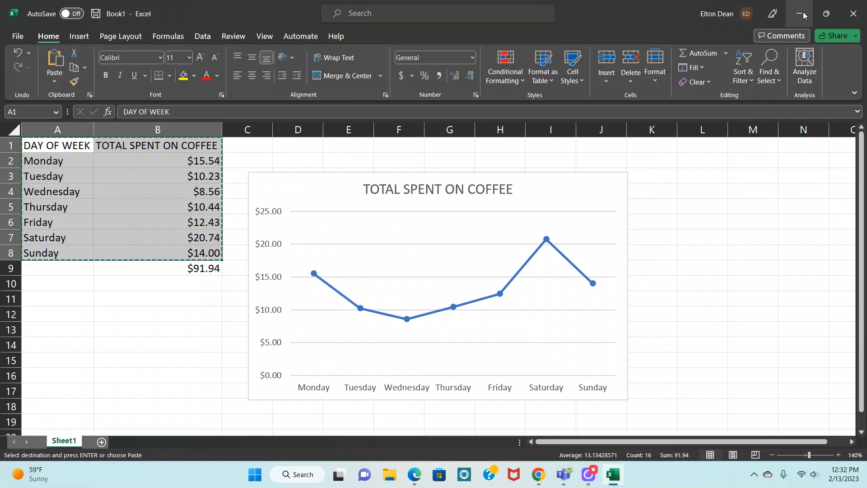
left_click(801, 15)
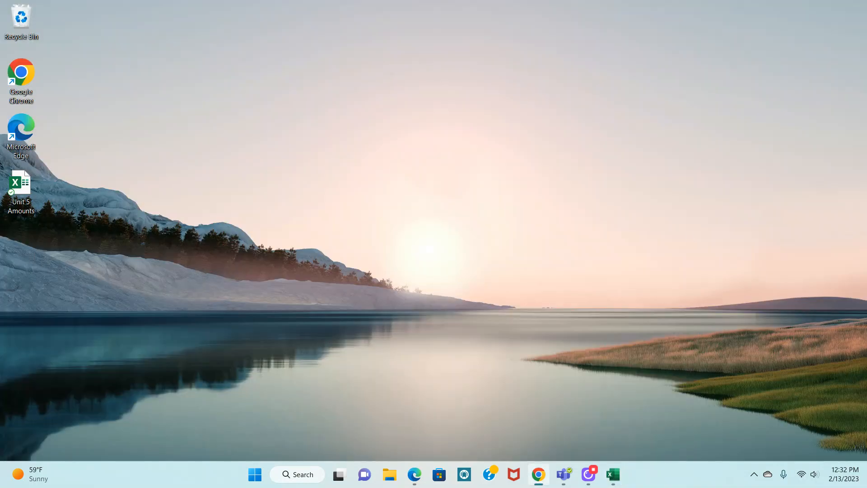
left_click_drag(866, 174, 609, 23)
left_click(692, 15)
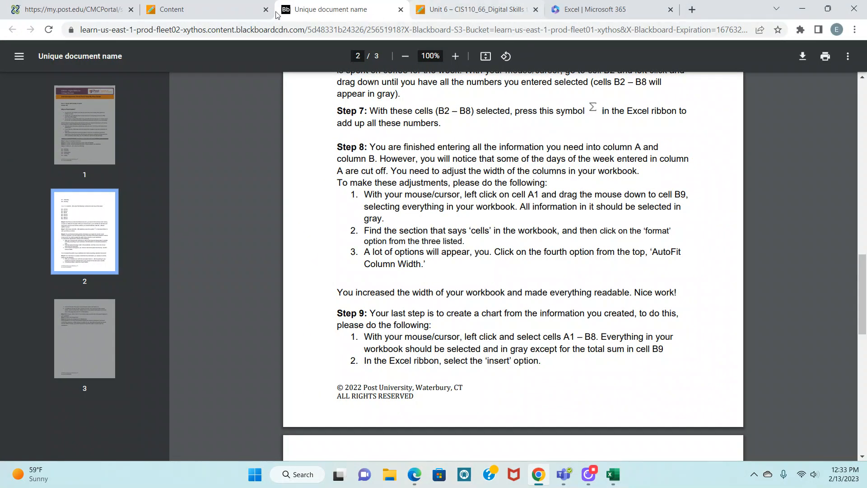
left_click(588, 13)
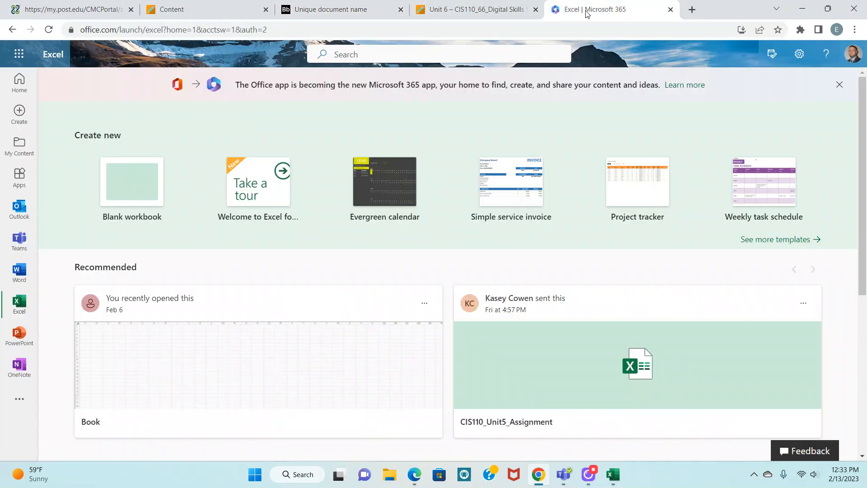
left_click(140, 191)
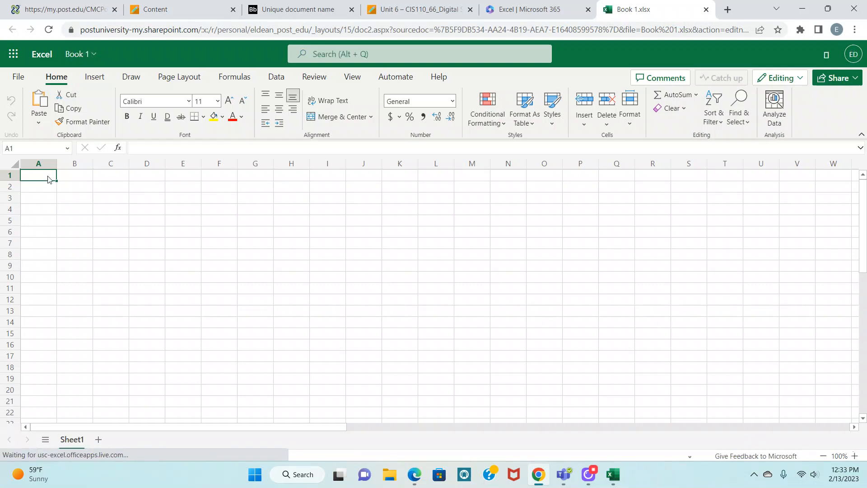
- Paste the copied coffee data at A1 of the new workbook and zoom the sheet to 140%
key("ctrl+v")
left_click(242, 251)
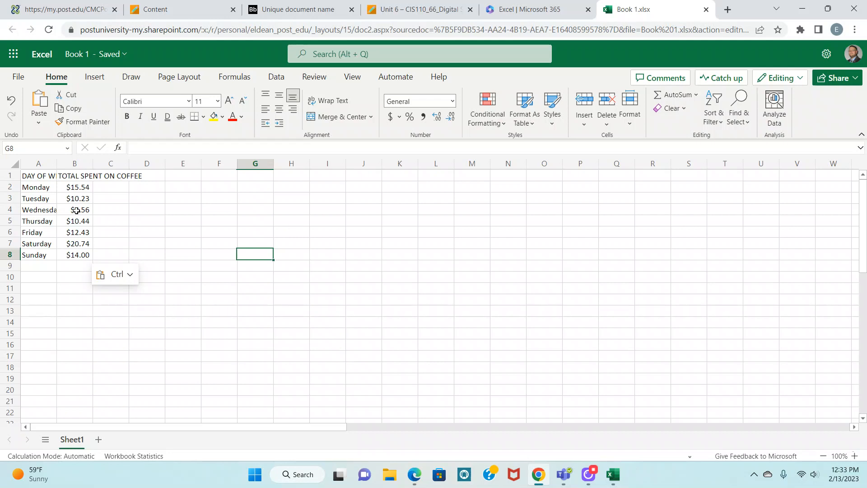
left_click(855, 456)
left_click(856, 456)
left_click(855, 456)
left_click(855, 455)
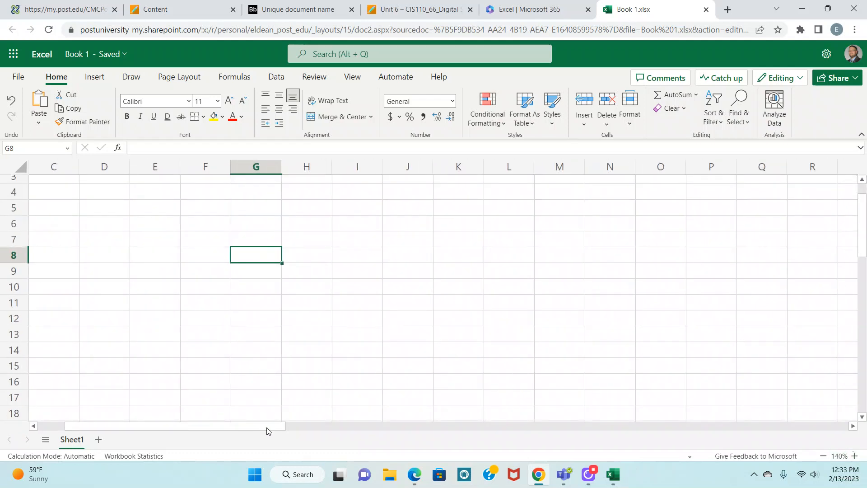
left_click_drag(267, 428, 205, 428)
scroll(399, 357, "up", 2)
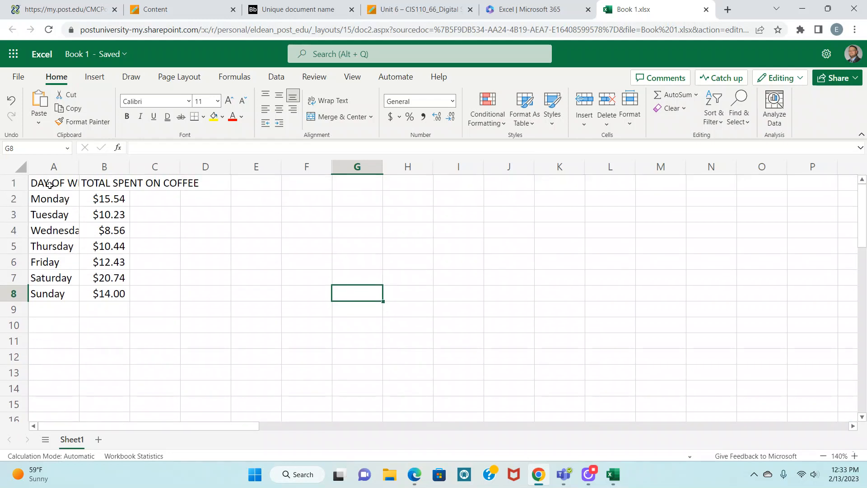
- Try the single-line ribbon layout and restore the classic ribbon
left_click(862, 137)
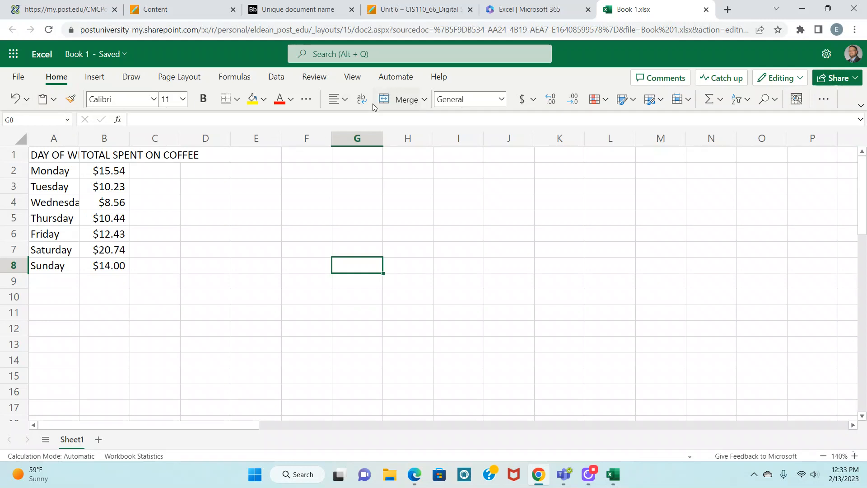
left_click(861, 109)
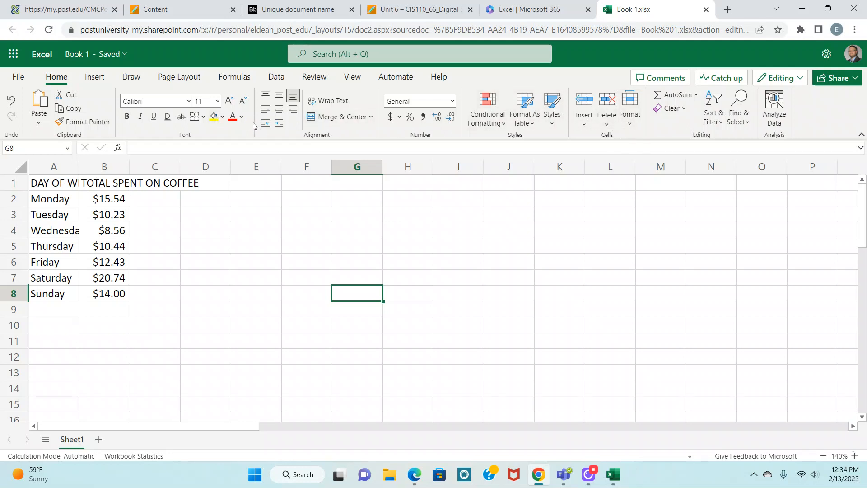
- Clear the currency formatting from the daily amounts in B2:B8
left_click(98, 199)
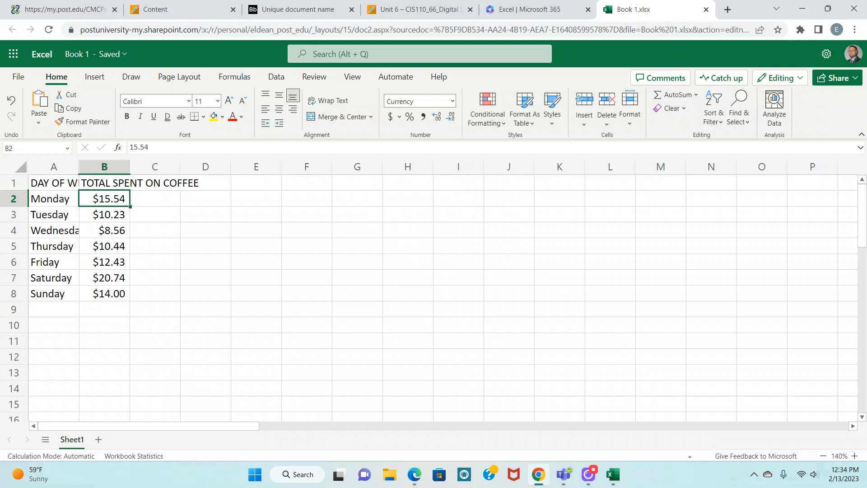
left_click_drag(120, 201, 112, 291)
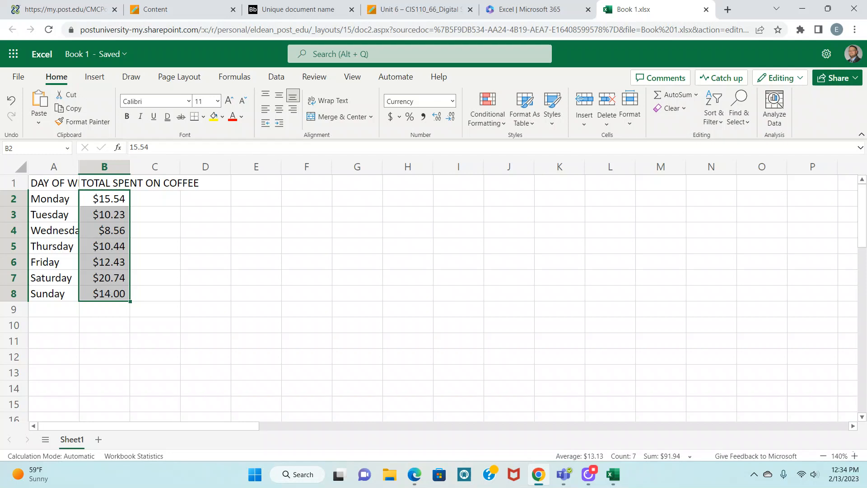
left_click(686, 108)
left_click(689, 140)
left_click(225, 312)
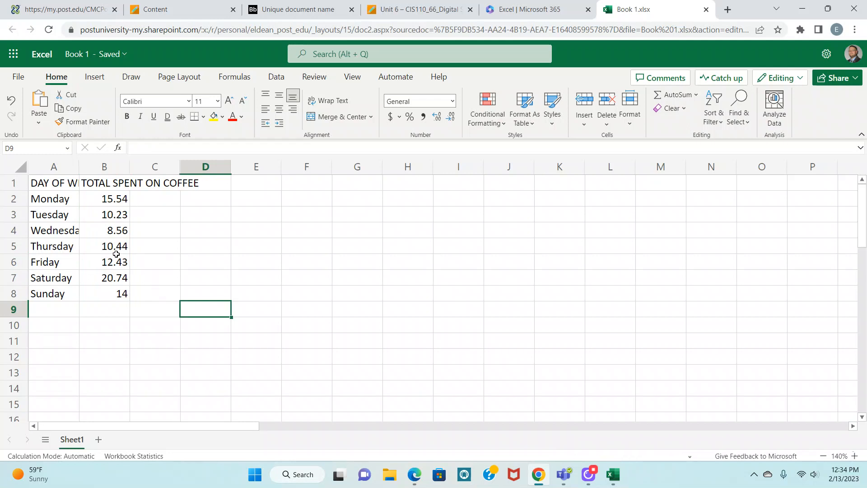
- Try out more and fewer decimal places on B2:B8, ending with whole numbers
left_click(100, 294)
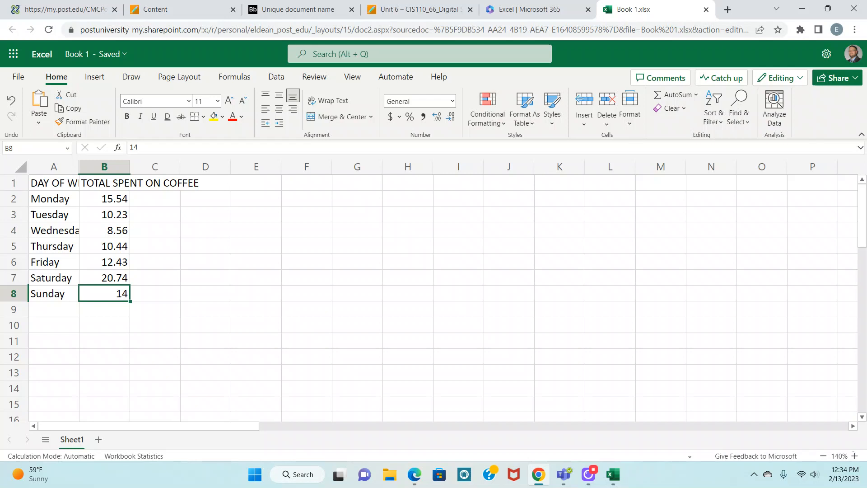
left_click_drag(102, 199, 102, 290)
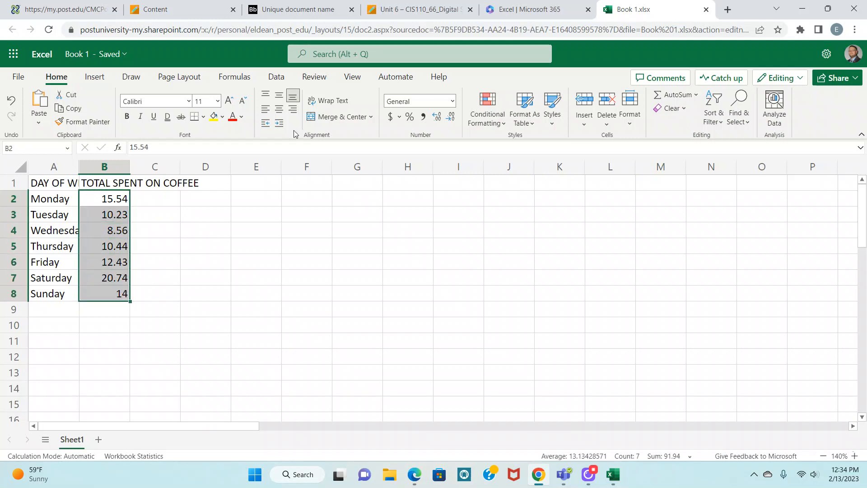
double_click(437, 118)
left_click(453, 117)
left_click(453, 117)
left_click(452, 116)
left_click(453, 116)
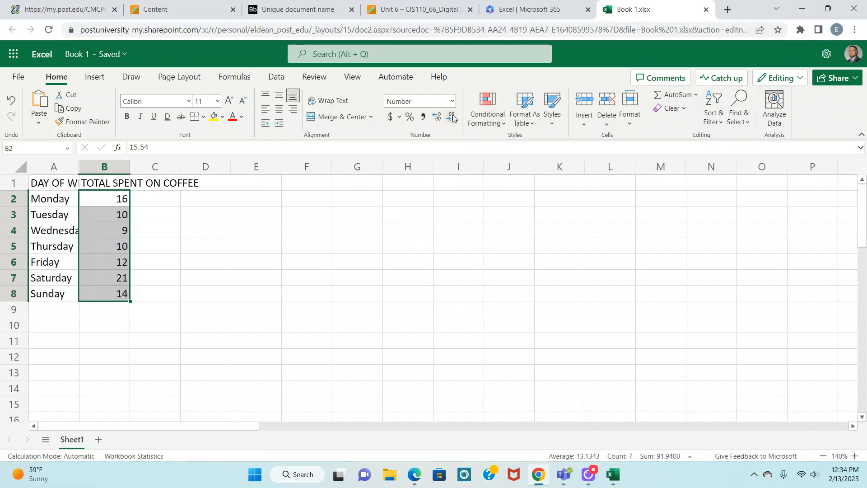
- Apply the $ English (United States) accounting format to the amounts in B2:B8
left_click(391, 118)
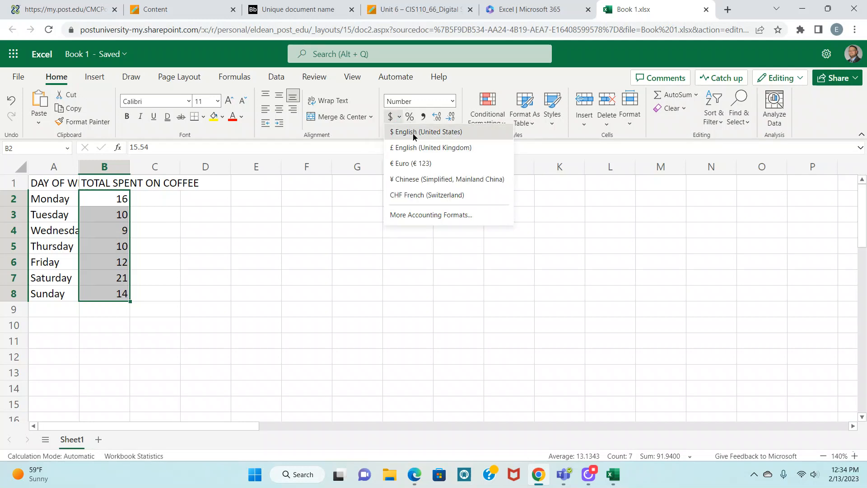
left_click(413, 133)
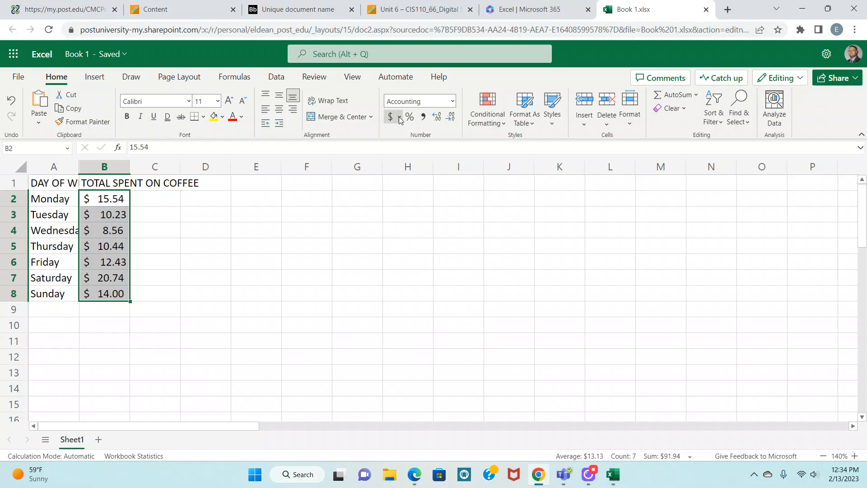
left_click(400, 118)
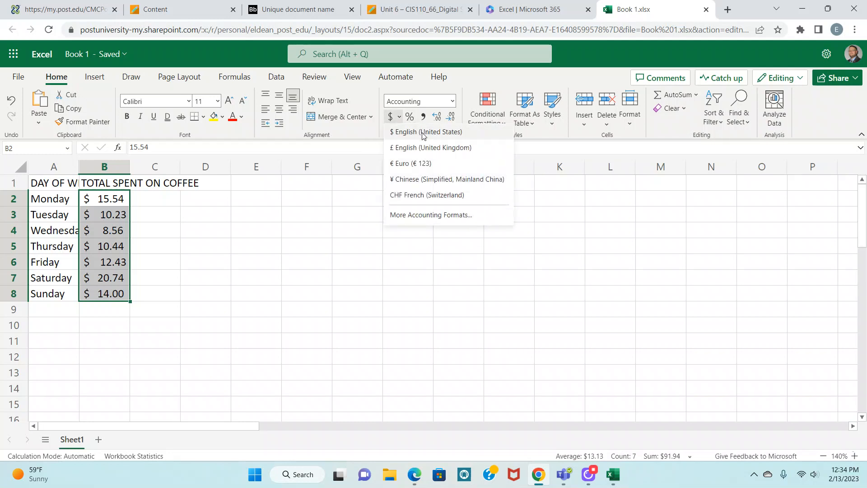
left_click(317, 239)
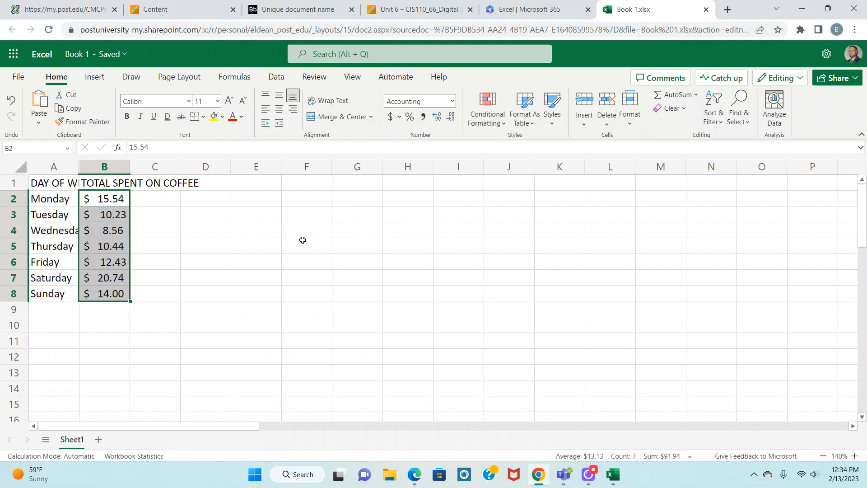
left_click(187, 266)
- Add an AutoSum total of B2:B8 in cell B9, using the classic ribbon layout
left_click_drag(116, 199, 104, 292)
left_click(862, 136)
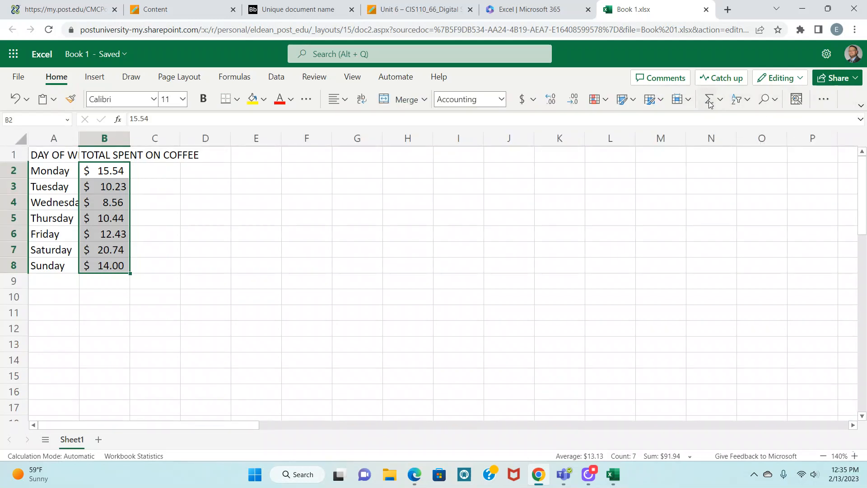
left_click(861, 106)
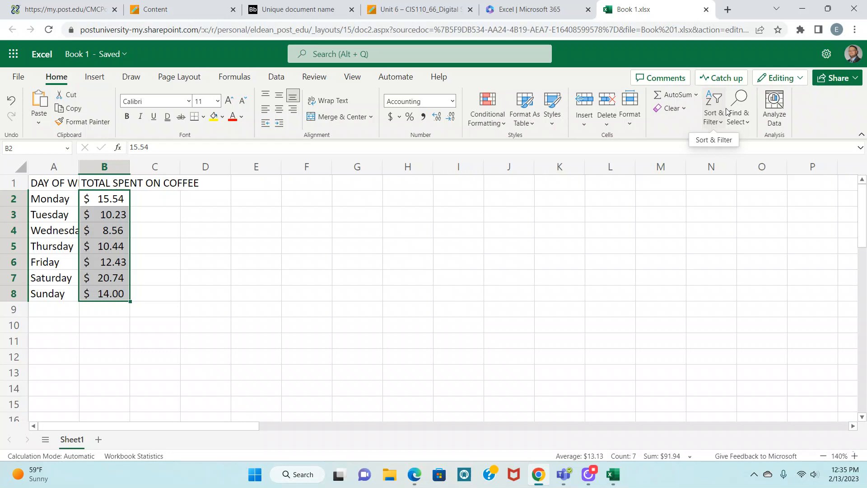
left_click(673, 96)
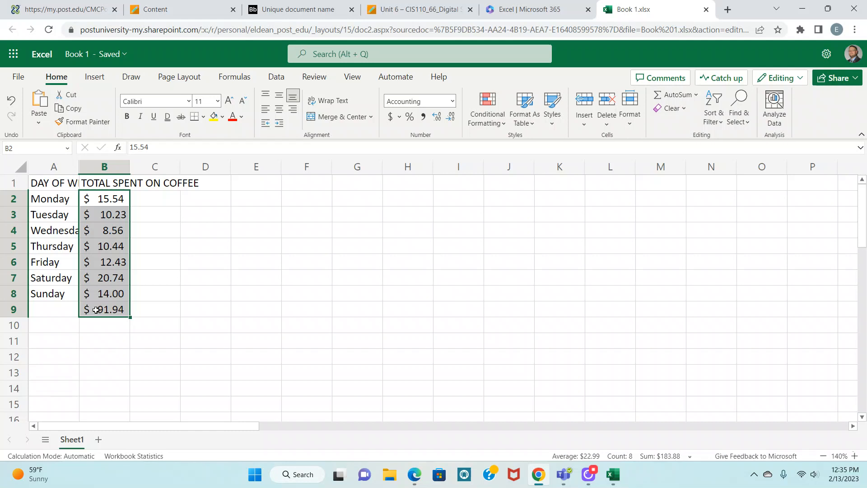
left_click(176, 318)
- Auto-fit the widths of columns A and B, using the single-line ribbon layout
left_click(53, 168)
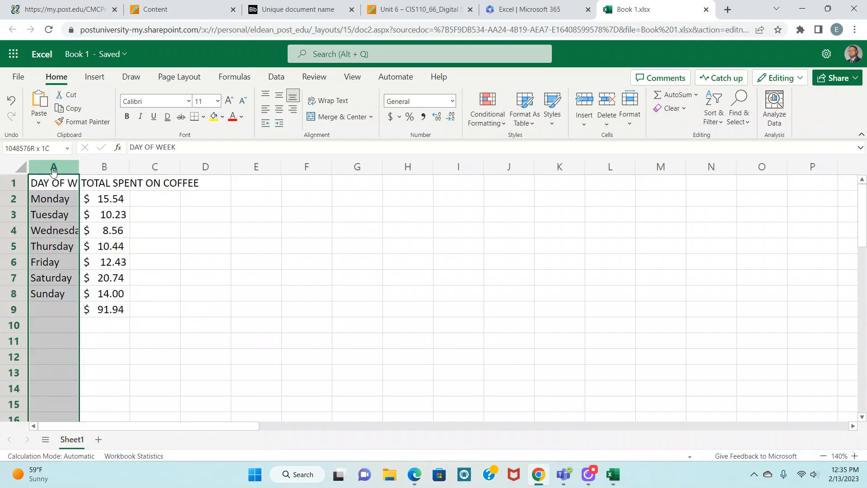
left_click_drag(52, 168, 95, 170)
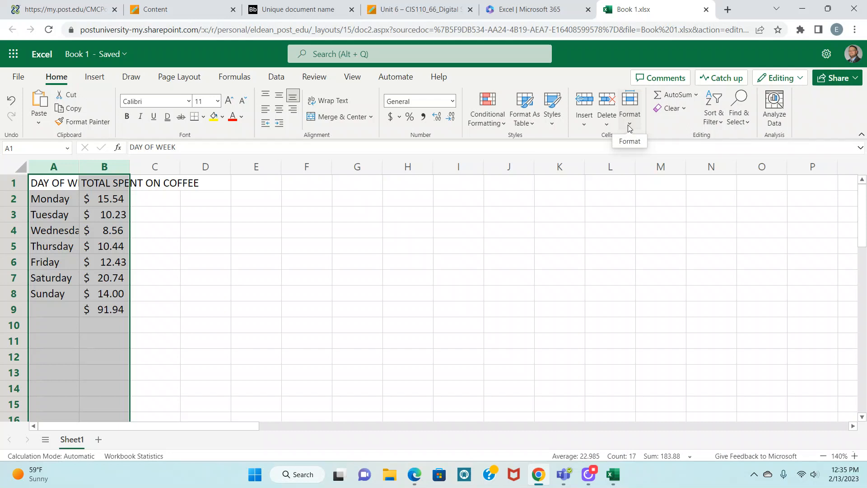
left_click(861, 134)
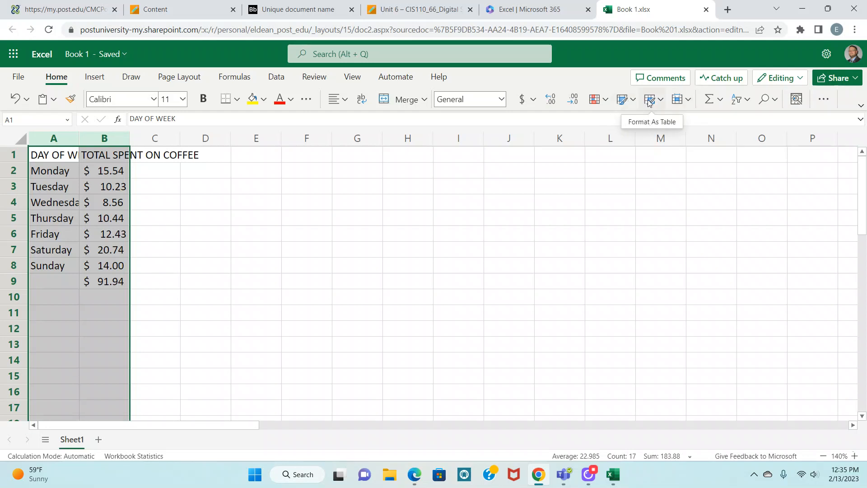
left_click(689, 103)
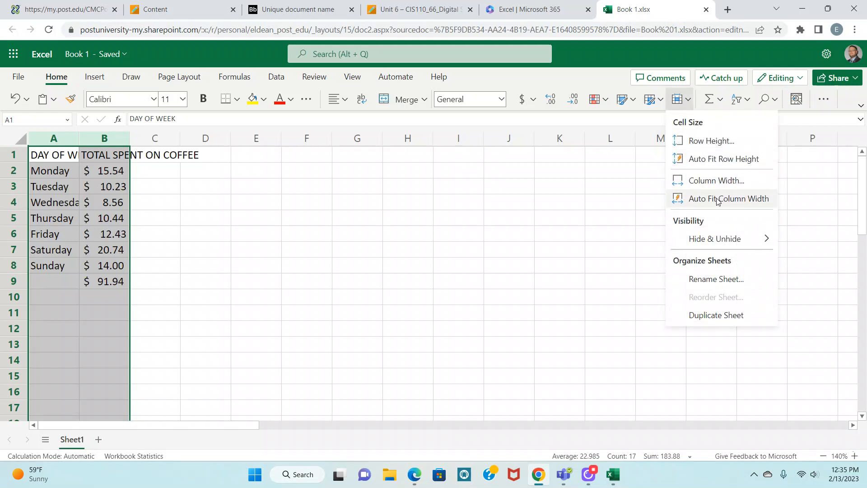
left_click(718, 198)
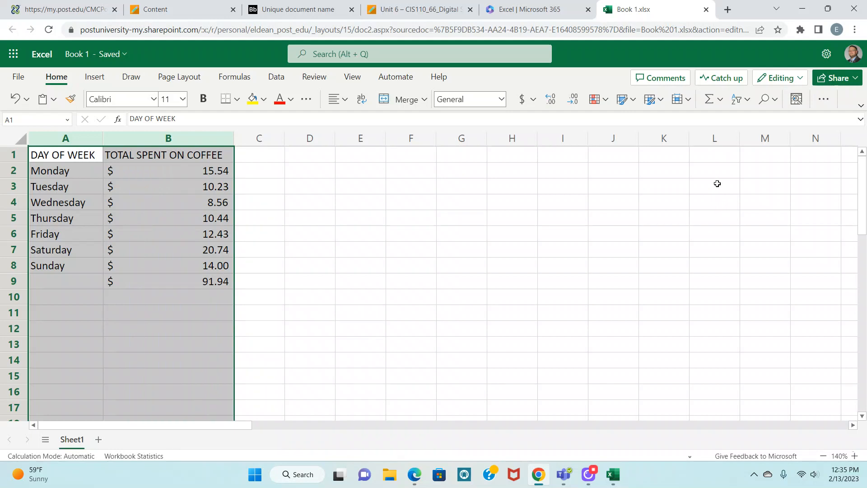
left_click(310, 234)
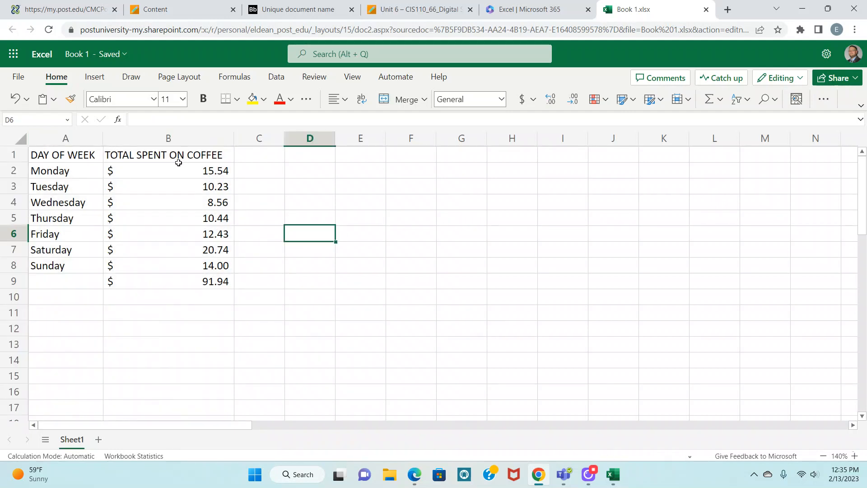
- Review the recommended charts for A1:B8 without inserting one, and restore the classic ribbon layout
left_click_drag(65, 155, 172, 262)
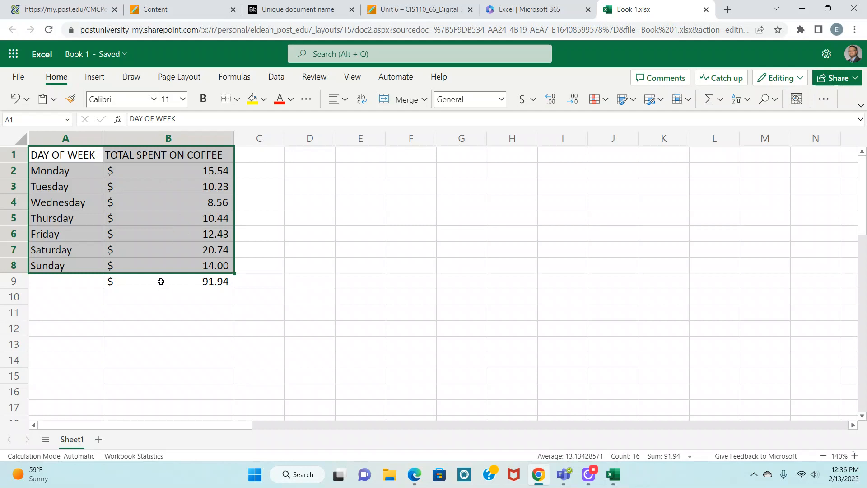
left_click(90, 79)
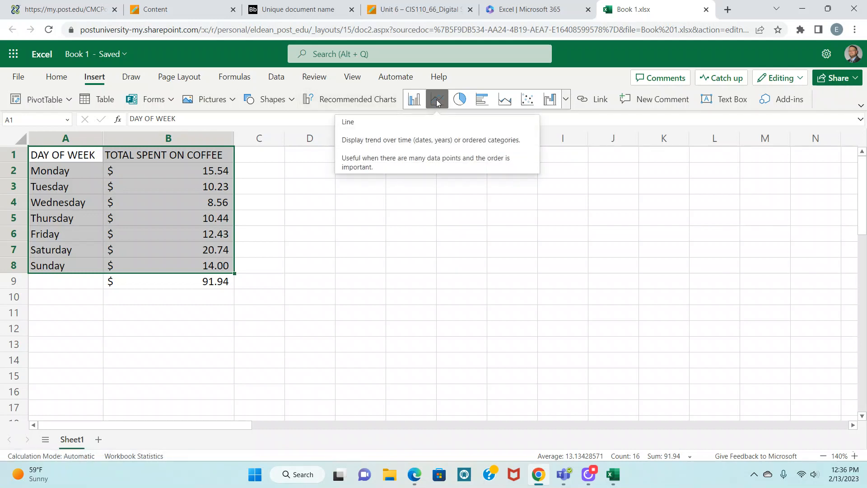
left_click(374, 102)
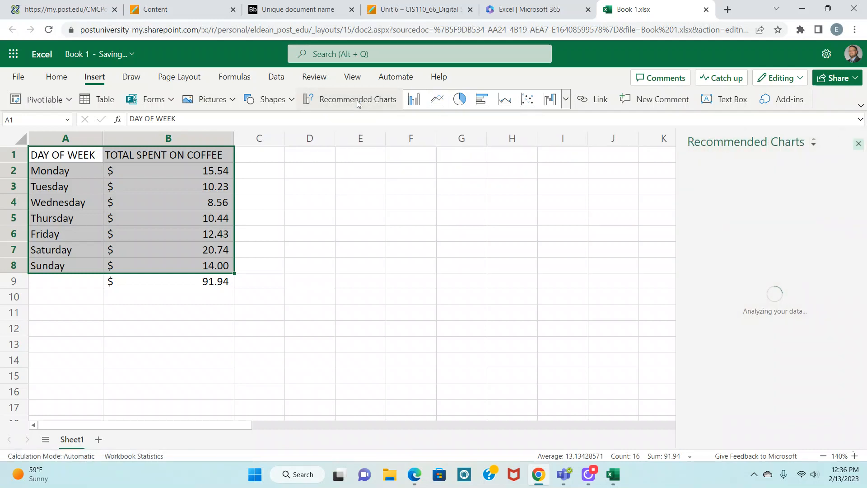
scroll(742, 255, "down", 4)
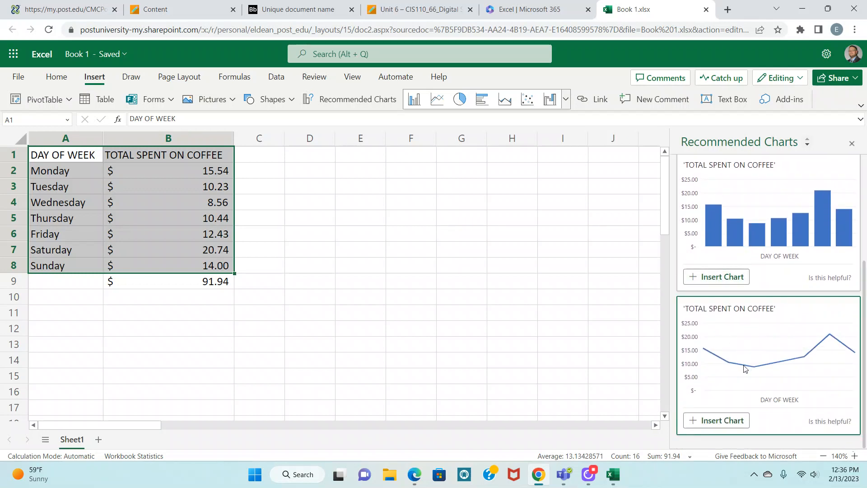
left_click(853, 143)
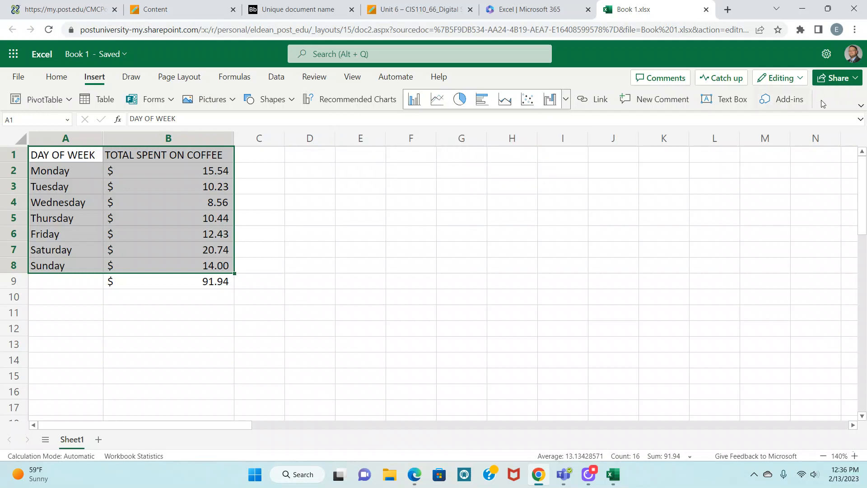
left_click(861, 105)
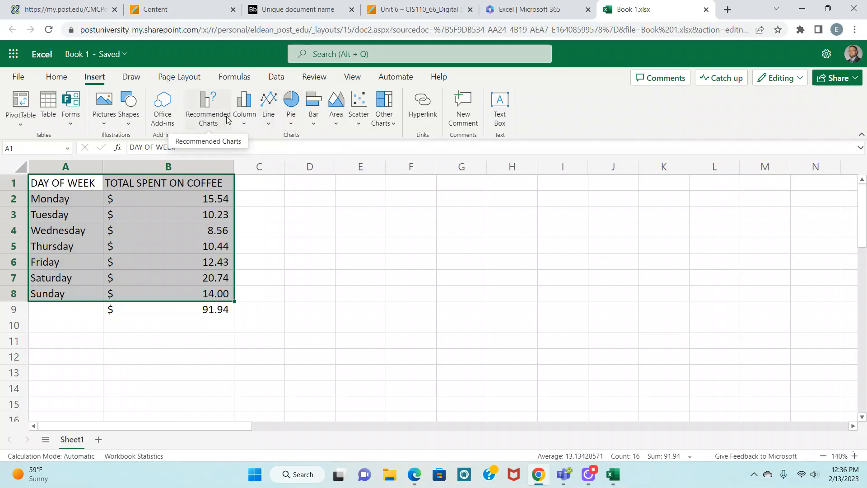
- Insert a basic 2-D line chart of A1:B8, and delete it again
left_click(269, 126)
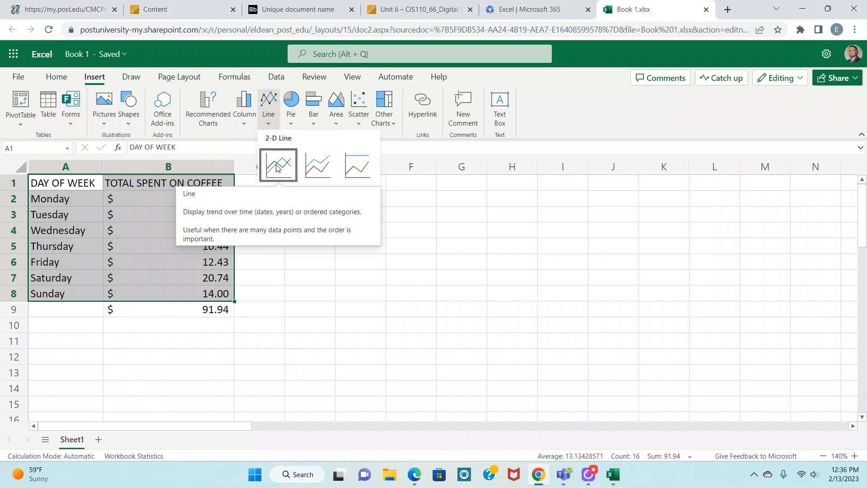
left_click(278, 168)
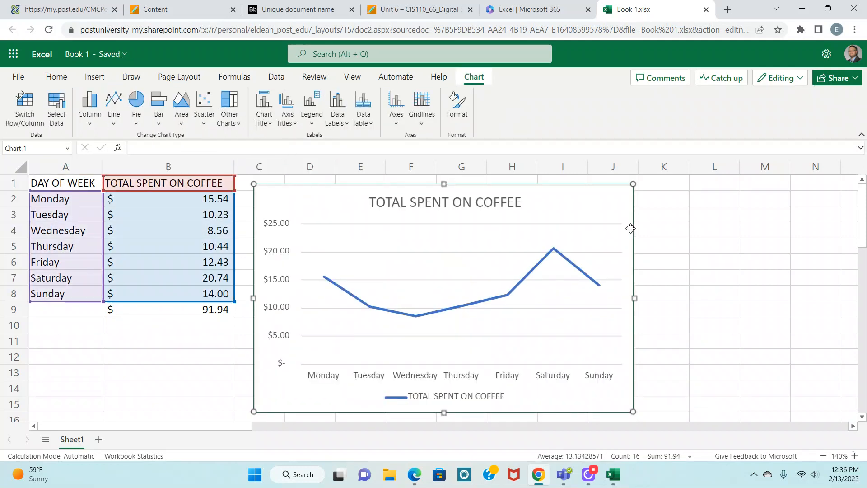
left_click(718, 250)
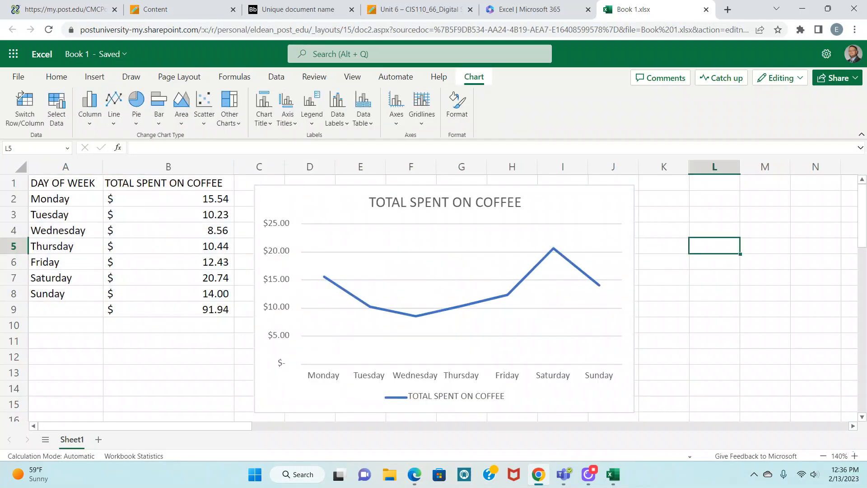
left_click(582, 210)
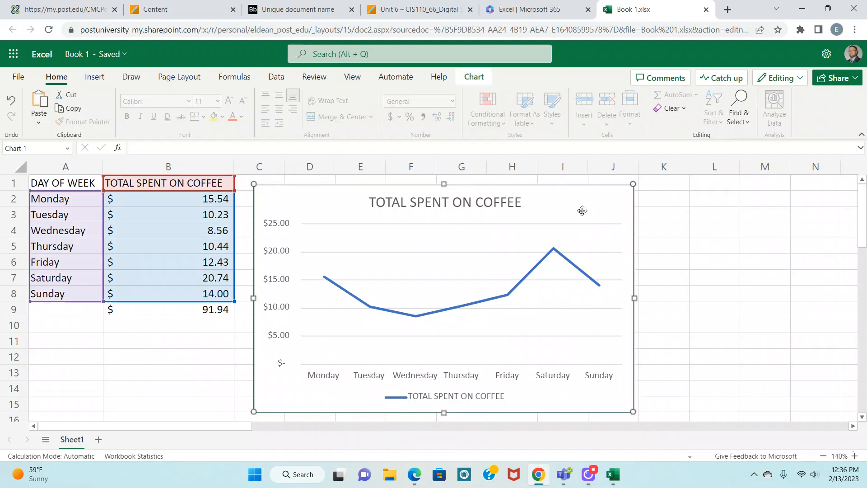
key("Delete")
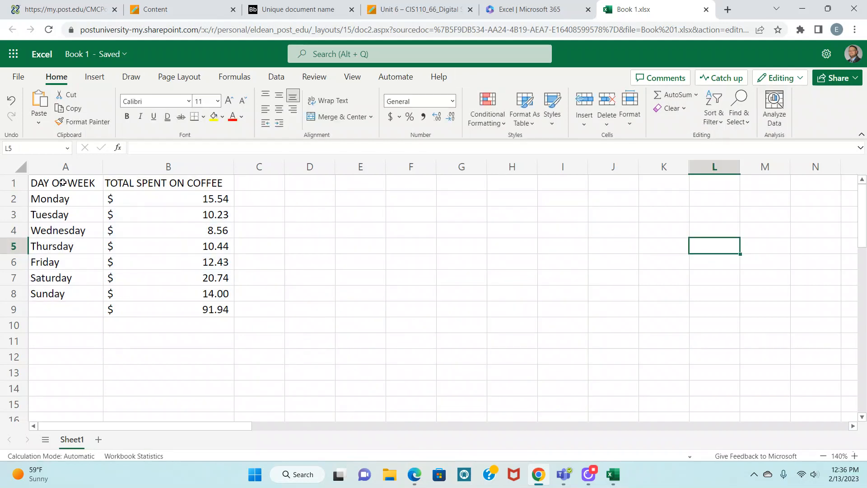
- Insert a basic 2-D line chart of A1:B9, including the total row, and dismiss the feedback survey
left_click_drag(63, 186, 191, 307)
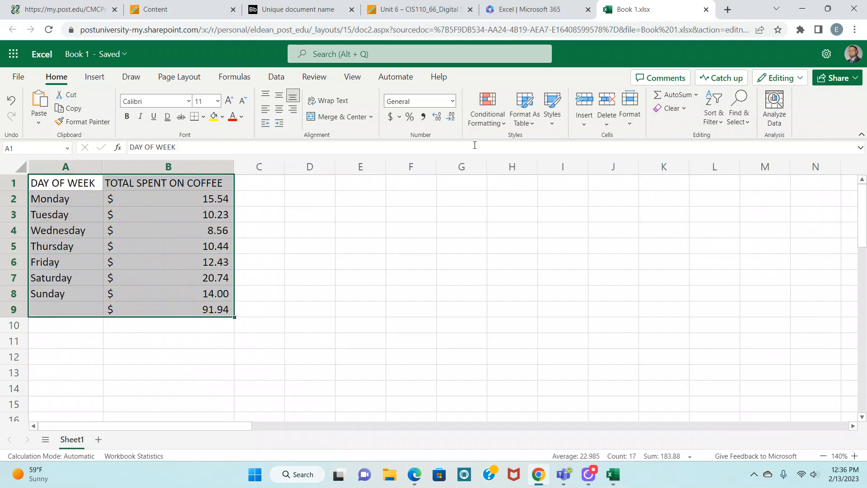
left_click(94, 77)
left_click(269, 118)
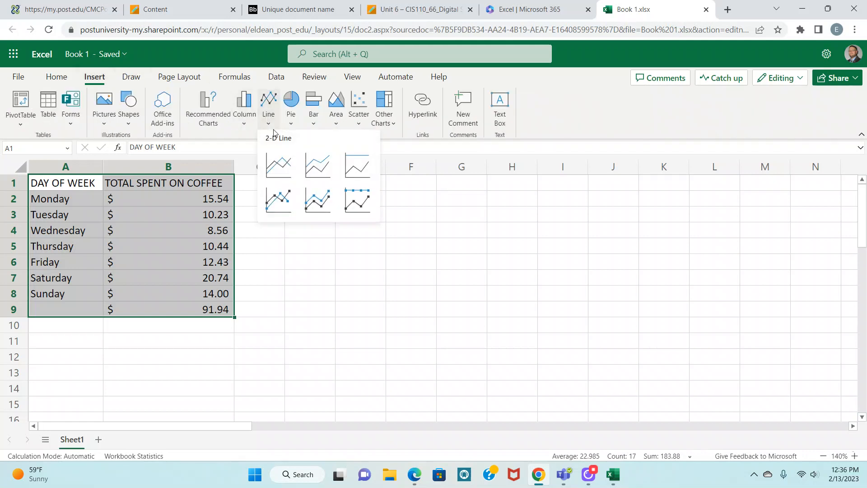
left_click(277, 165)
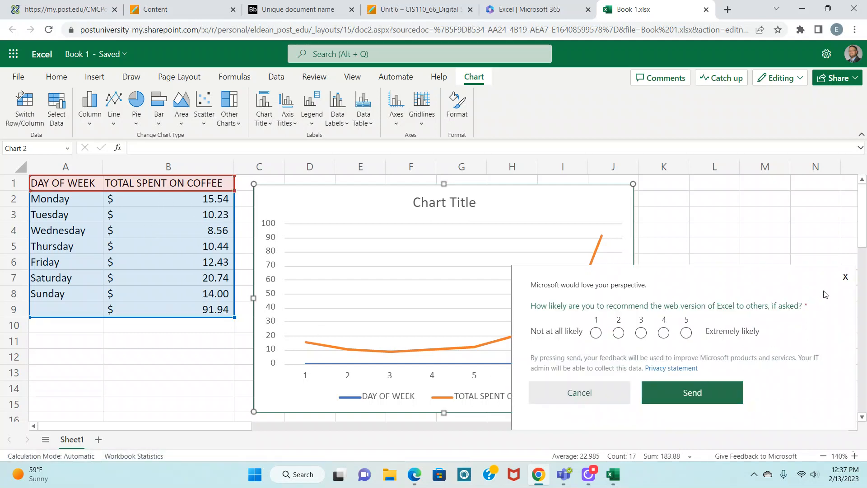
left_click(846, 277)
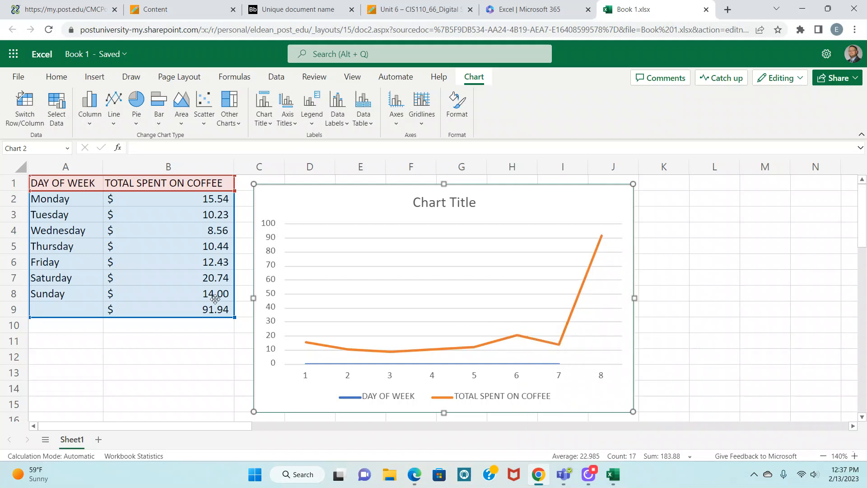
left_click(179, 371)
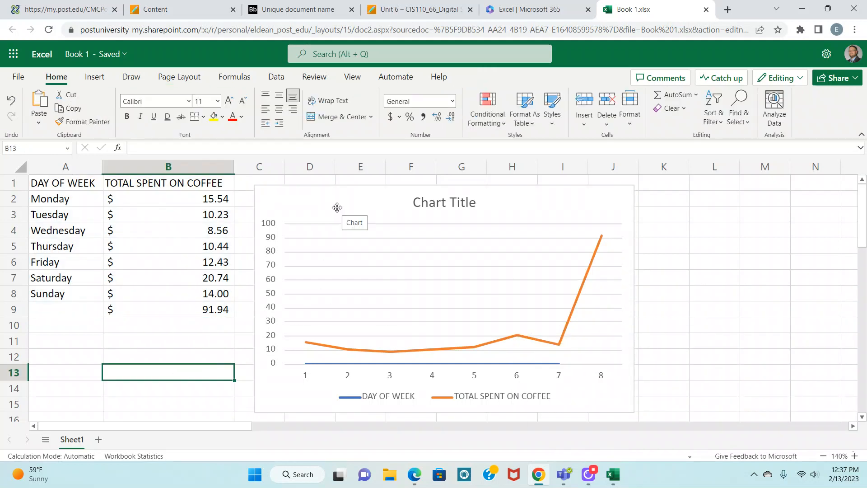
- Insert a second 2-D line chart from A1:B8 without the total, and place the two charts side by side
left_click_drag(44, 185, 166, 294)
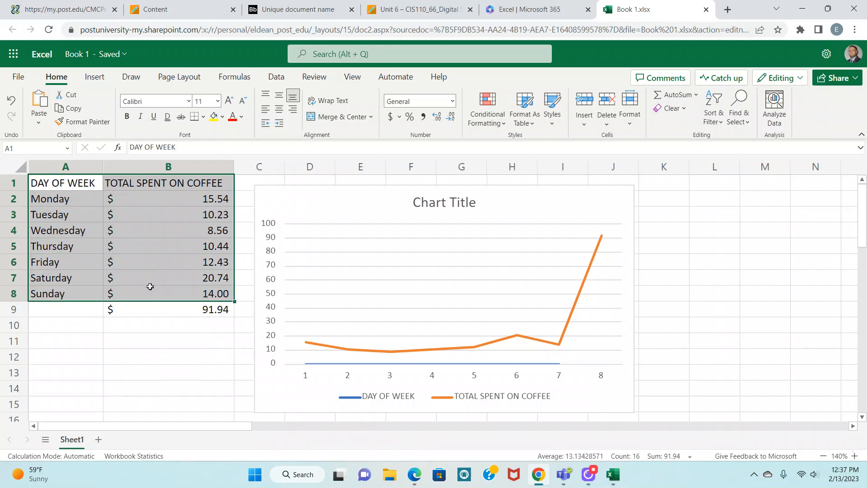
left_click(100, 79)
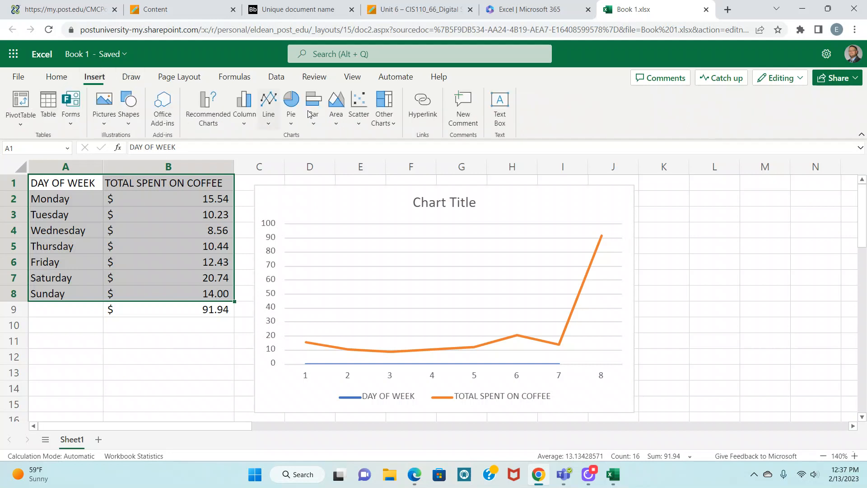
left_click(269, 123)
left_click(279, 163)
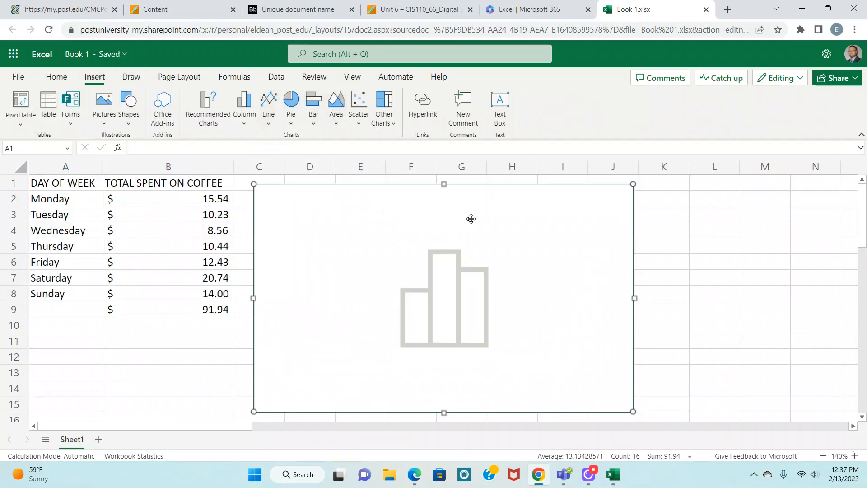
left_click_drag(544, 209, 770, 200)
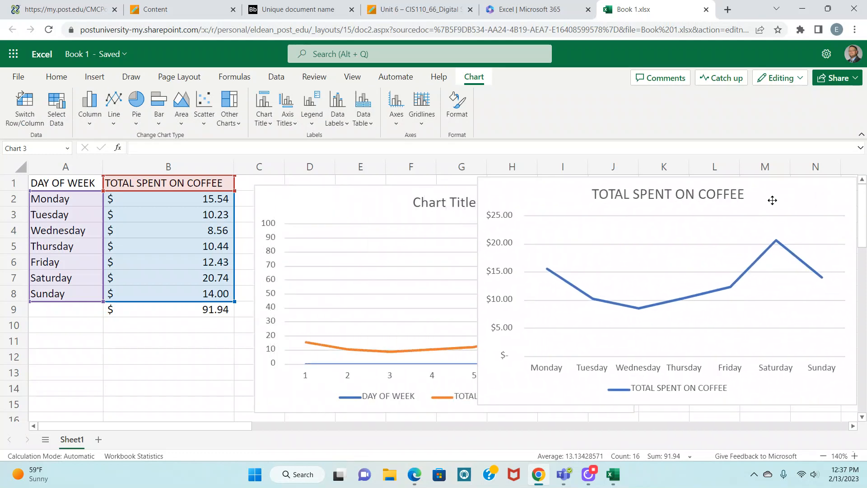
left_click_drag(379, 201, 215, 191)
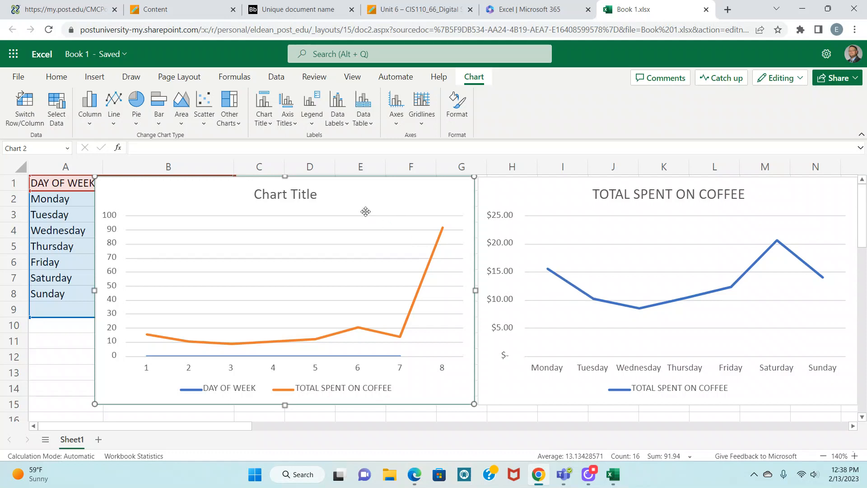
- Delete the chart that includes the total, and delete the A1:B8 line chart as well
key("Delete")
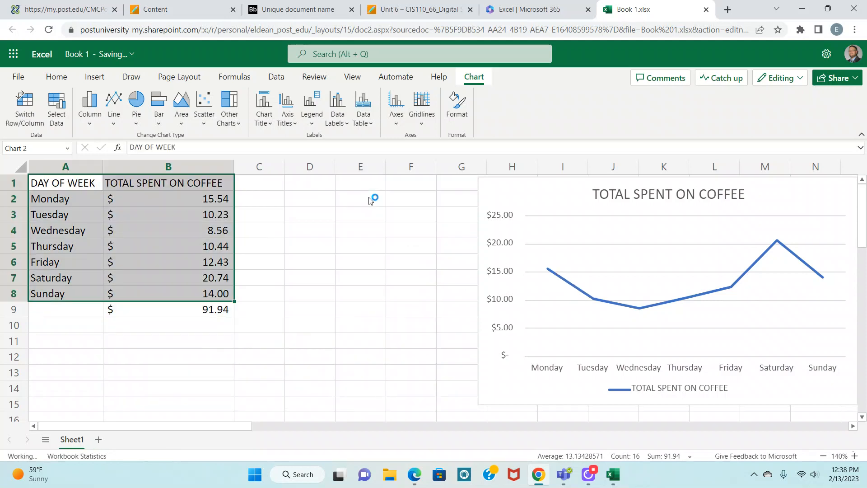
left_click_drag(555, 193, 333, 198)
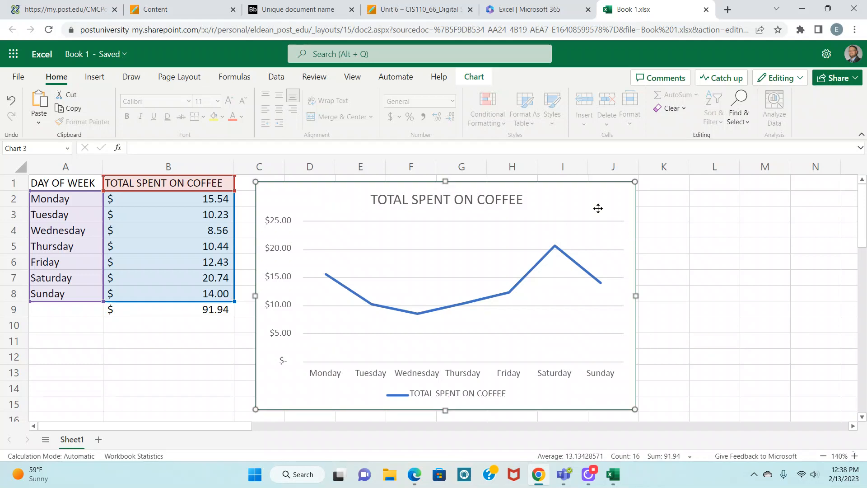
key("Delete")
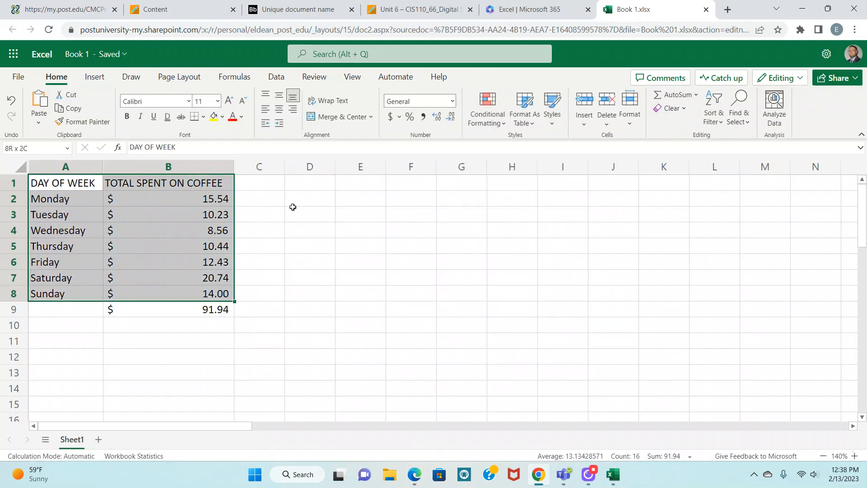
- Insert a basic 2-D line chart from A2:B8, leaving out the header row
left_click(290, 208)
left_click_drag(84, 204, 145, 288)
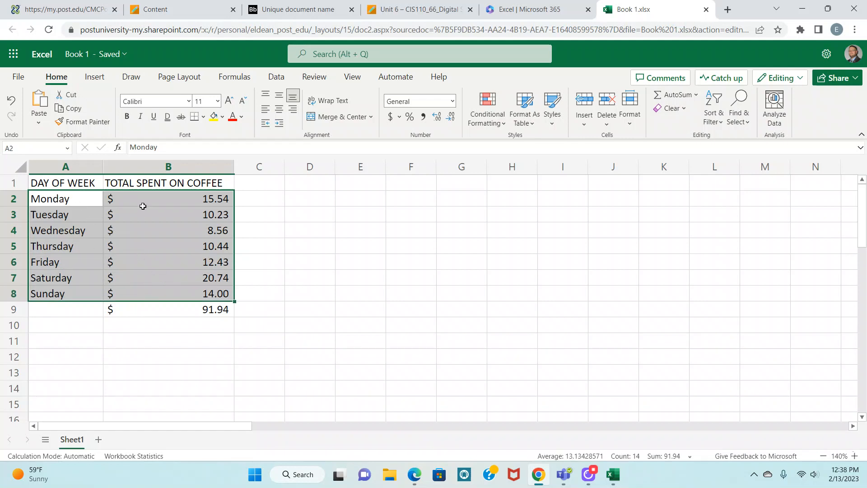
left_click(94, 77)
left_click(268, 122)
left_click(278, 167)
left_click(469, 211)
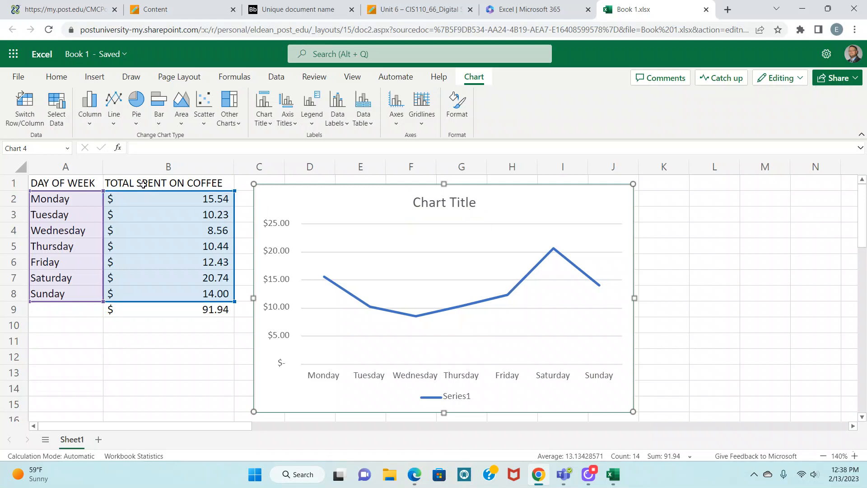
- Replace the placeholder chart title with "TOTAL SPENT ON COFFE" in the chart formatting options
left_click(454, 205)
double_click(456, 203)
left_click(858, 165)
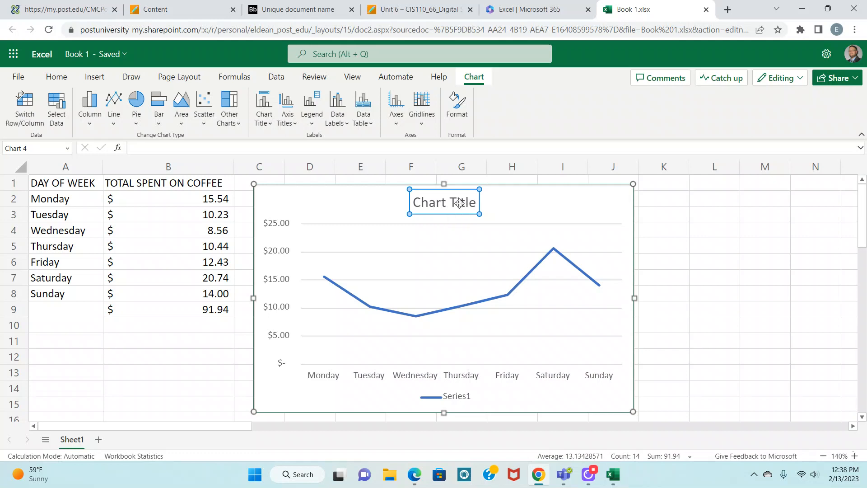
double_click(460, 203)
right_click(460, 202)
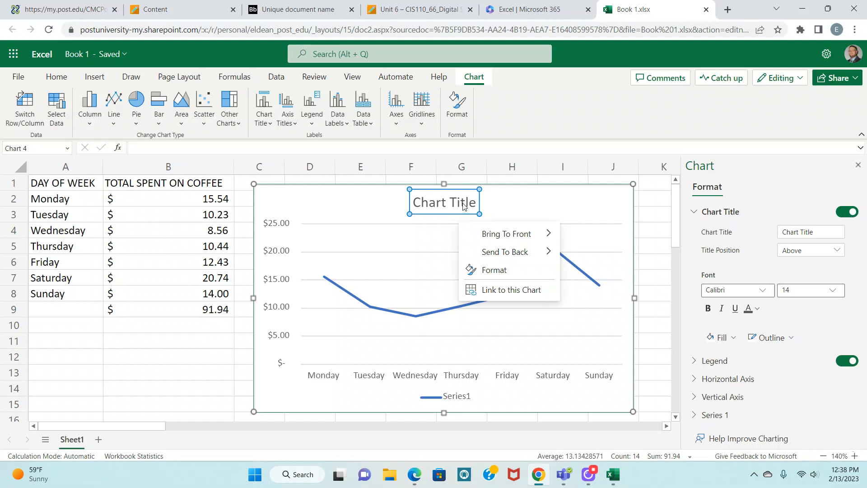
left_click(463, 203)
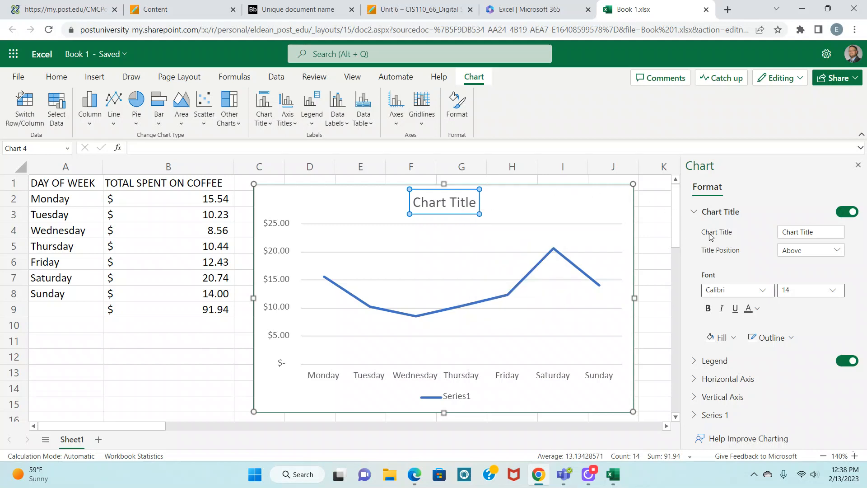
left_click(818, 231)
key("BackSpace")
key("BackSpace")
key("BackSpace")
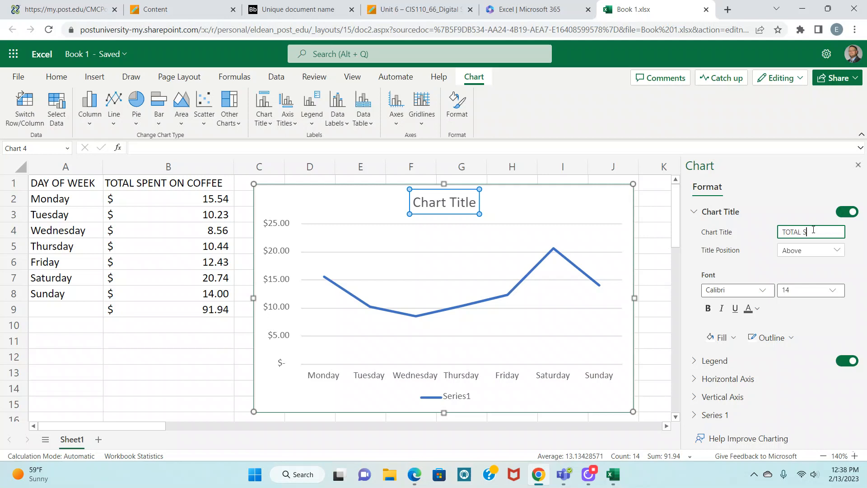
type("TOTAL SPENT ON COFFE")
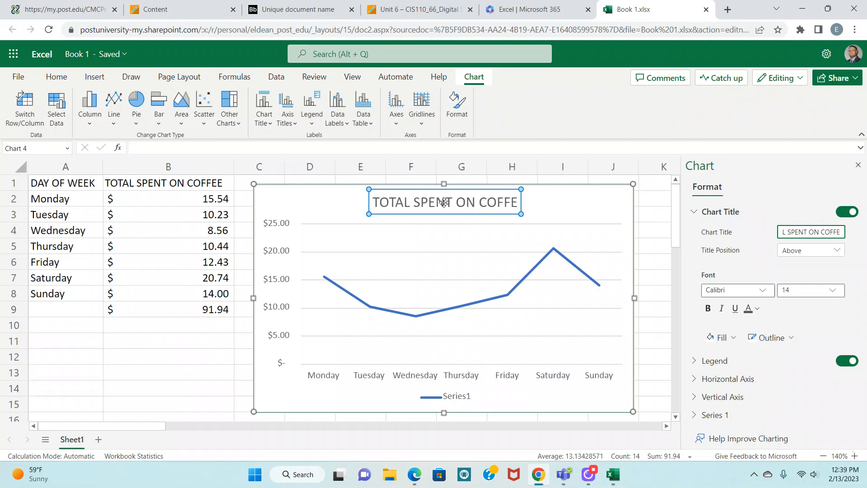
- Switch to the Book1 workbook in desktop Excel and delete its existing line chart
left_click(612, 486)
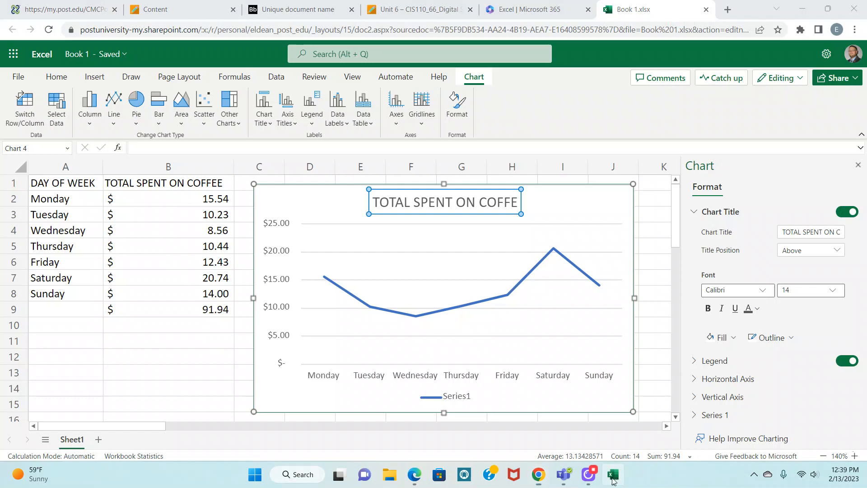
left_click(501, 195)
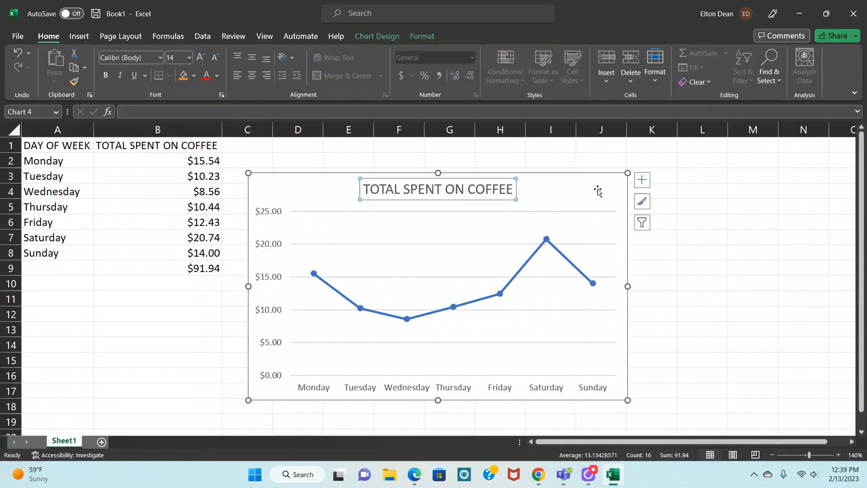
key("Delete")
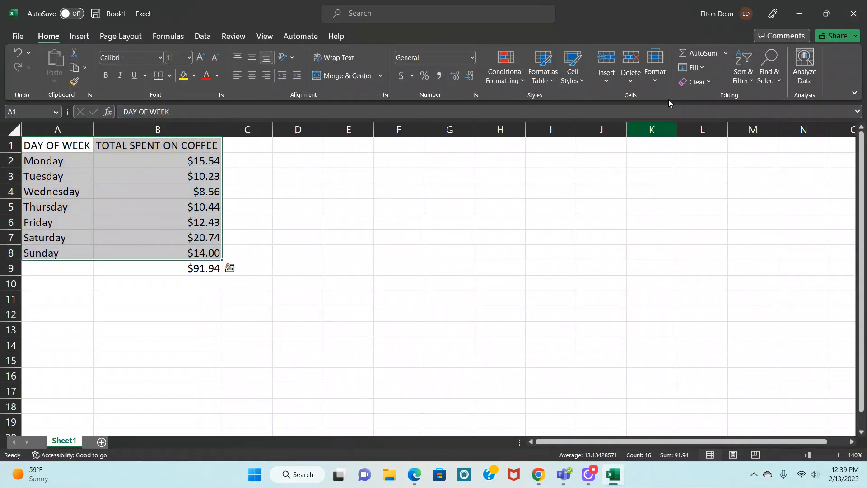
- Insert a basic 2-D line chart from A2:B8 in Book1, leaving out the header row
left_click(146, 186)
left_click_drag(57, 162, 132, 249)
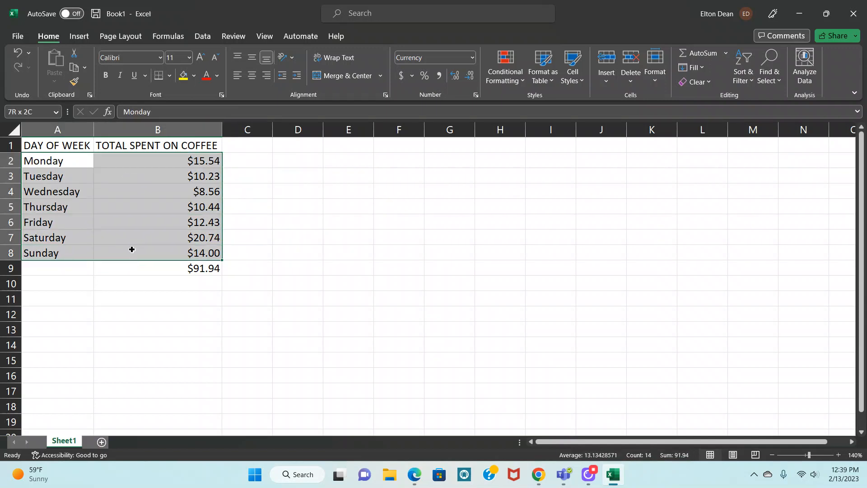
left_click(79, 36)
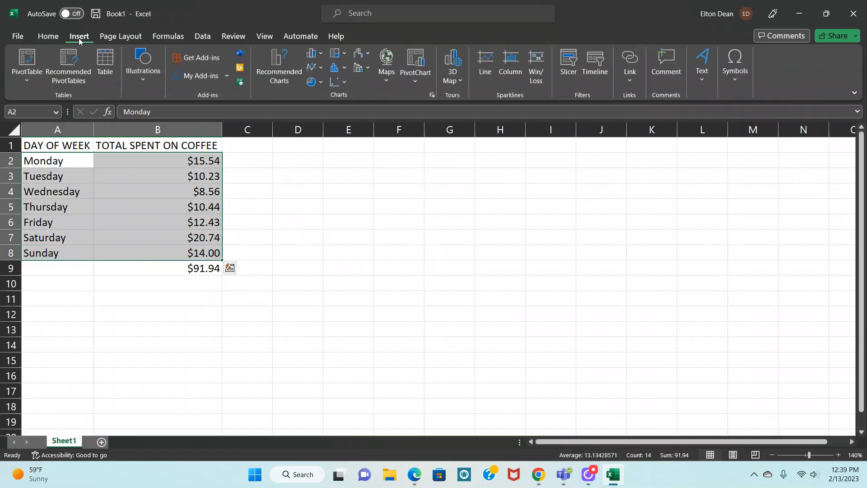
left_click(316, 71)
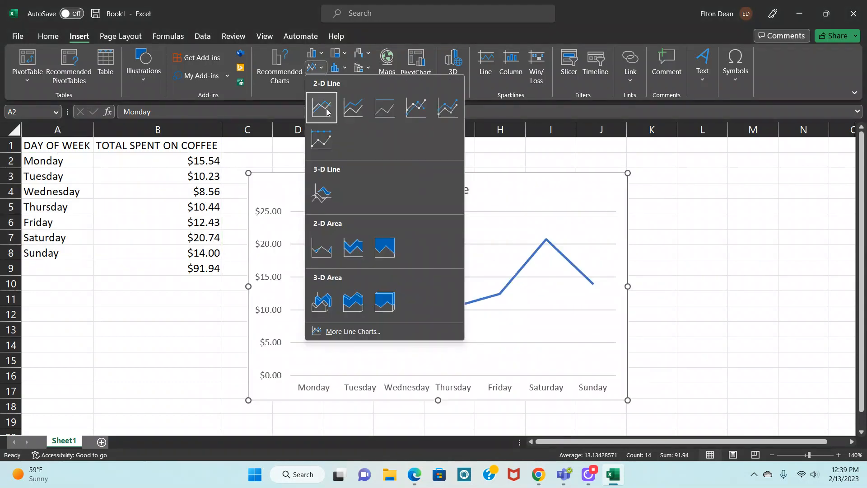
left_click(325, 108)
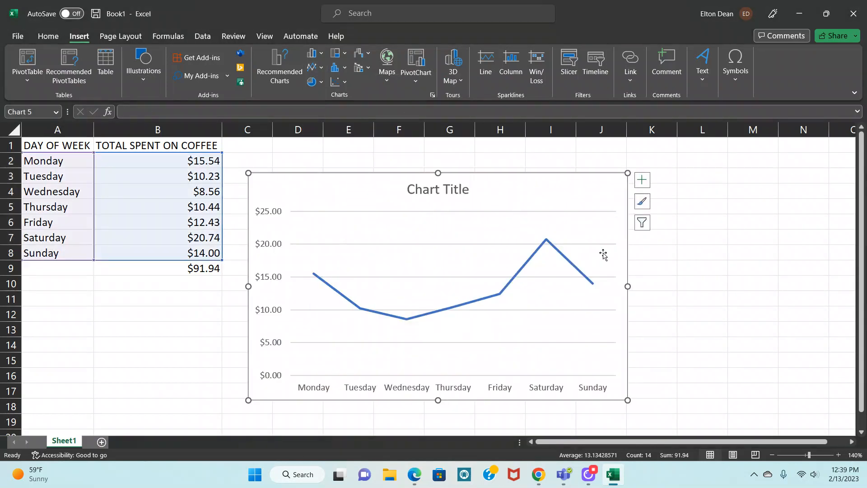
- Replace the placeholder chart title with "TOTAL SPENT ON COFFEE" and move the chart slightly up and closer to the data
left_click(452, 189)
left_click(451, 189)
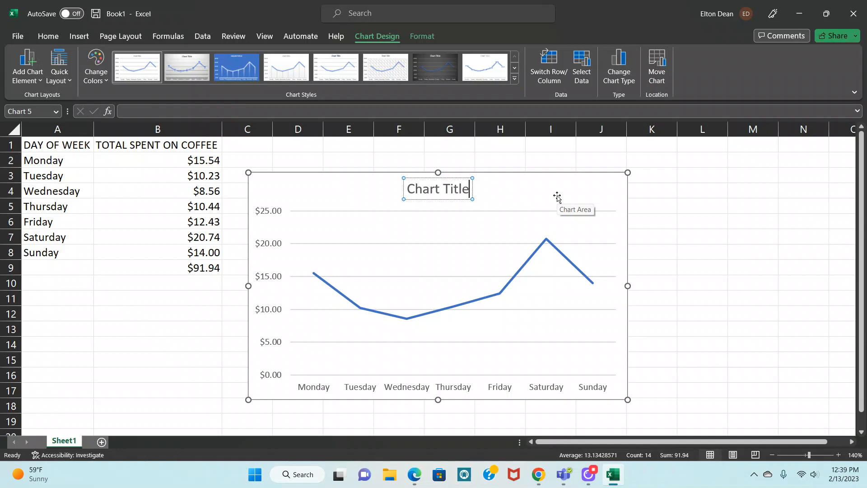
key("BackSpace")
key("BackSpace")
key("BackSpace")
key("BackSpace")
key("BackSpace")
key("BackSpace")
key("BackSpace")
key("BackSpace")
key("BackSpace")
key("BackSpace")
key("BackSpace")
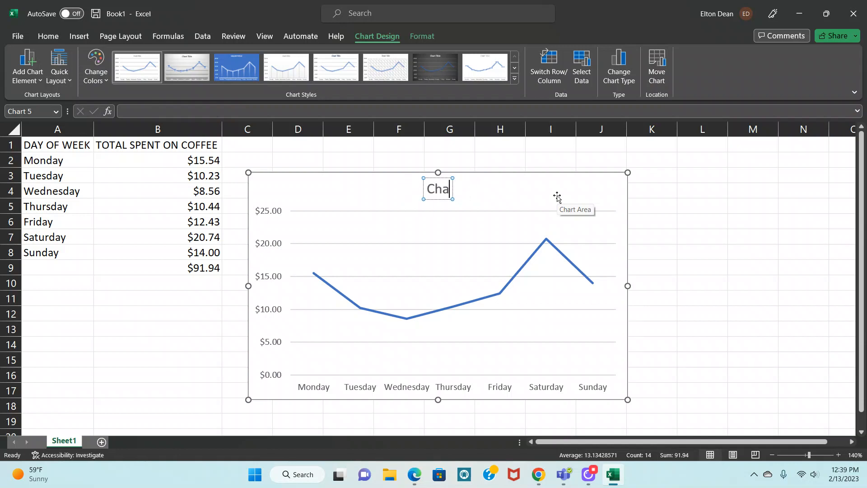
type("TOTAL SPE")
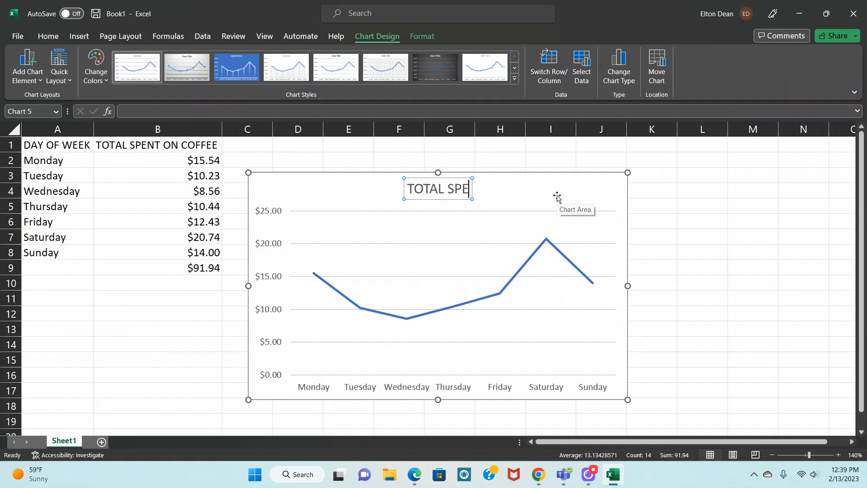
type("NT ON COFFEE")
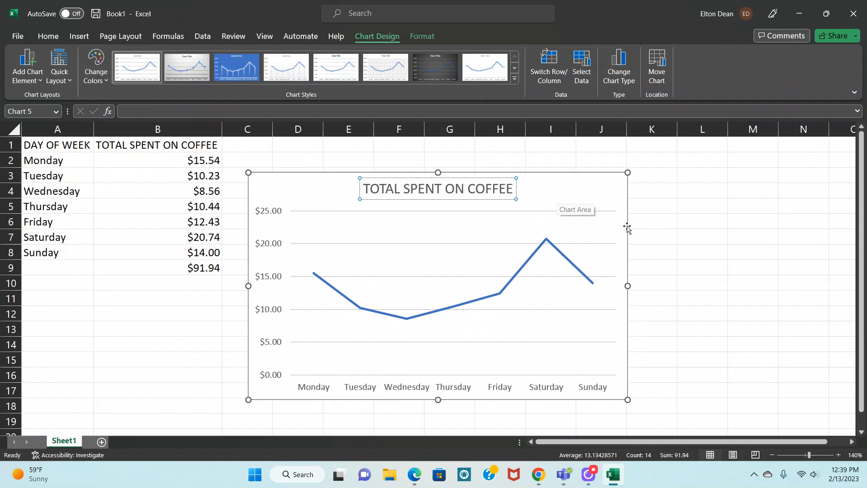
left_click(653, 226)
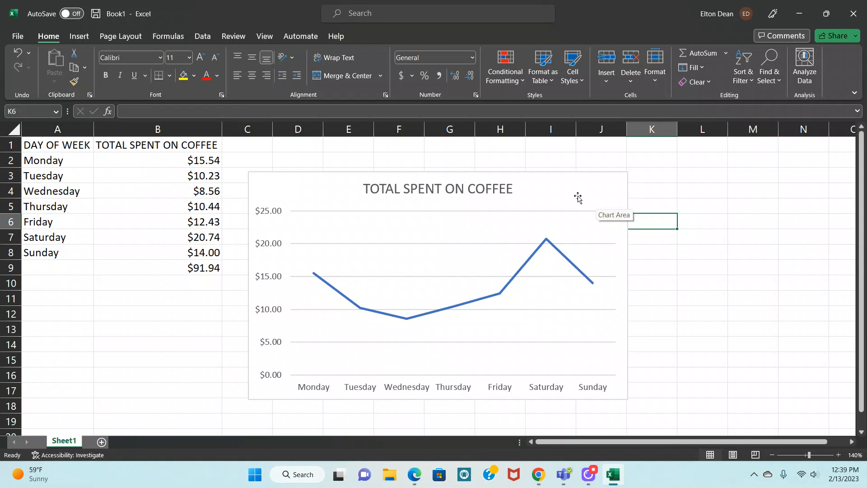
left_click_drag(572, 190, 557, 168)
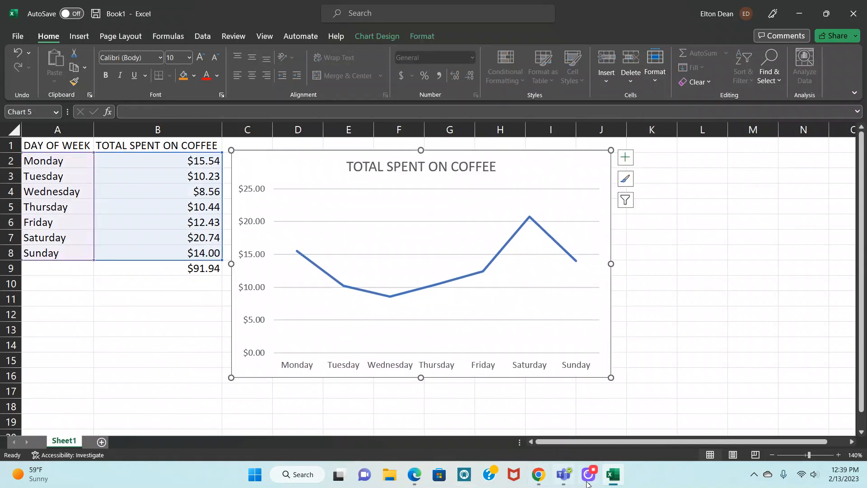
- Switch to Book 1 in Excel for the web and close the chart formatting pane
left_click(615, 483)
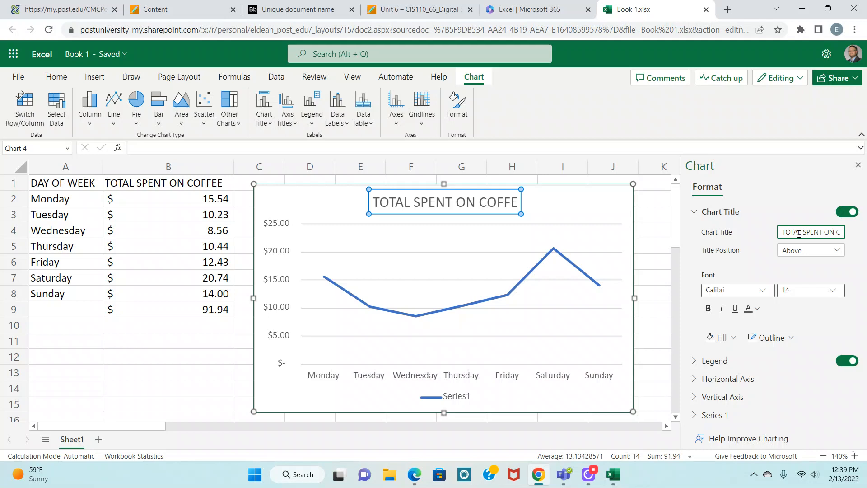
scroll(767, 286, "down", 2)
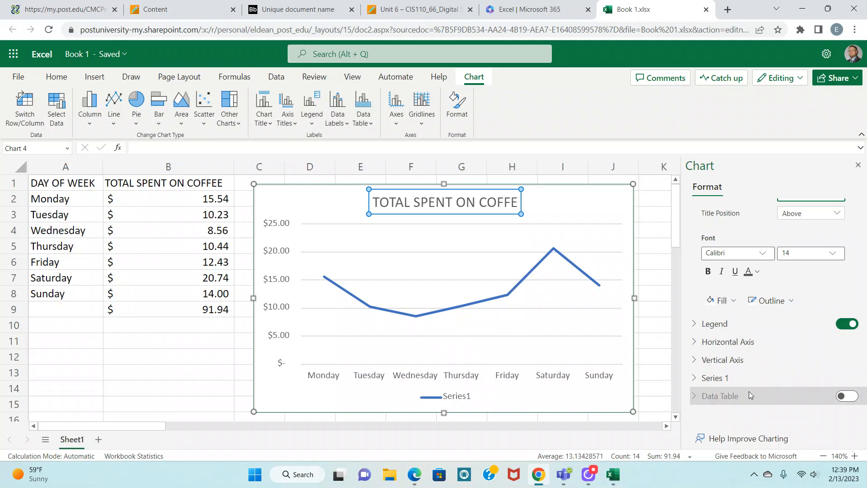
left_click(859, 165)
left_click(693, 244)
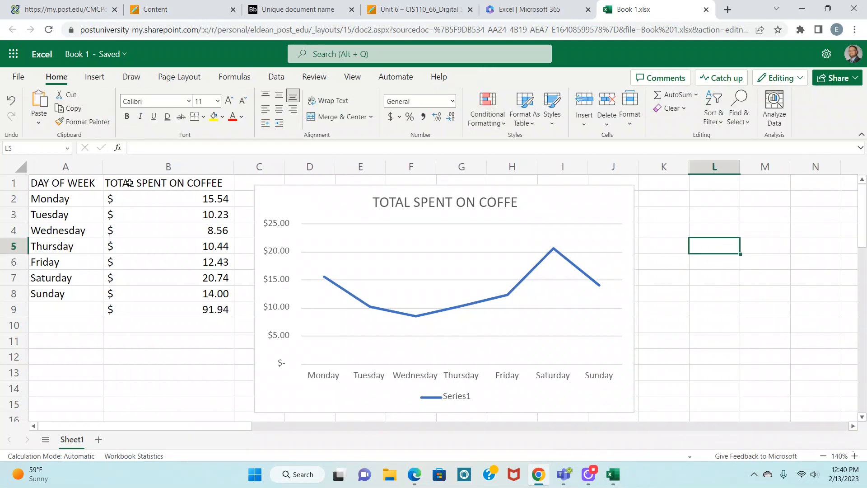
- Overwrite cell A3 with the deliberately misspelled day name "Tueday"
left_click(70, 215)
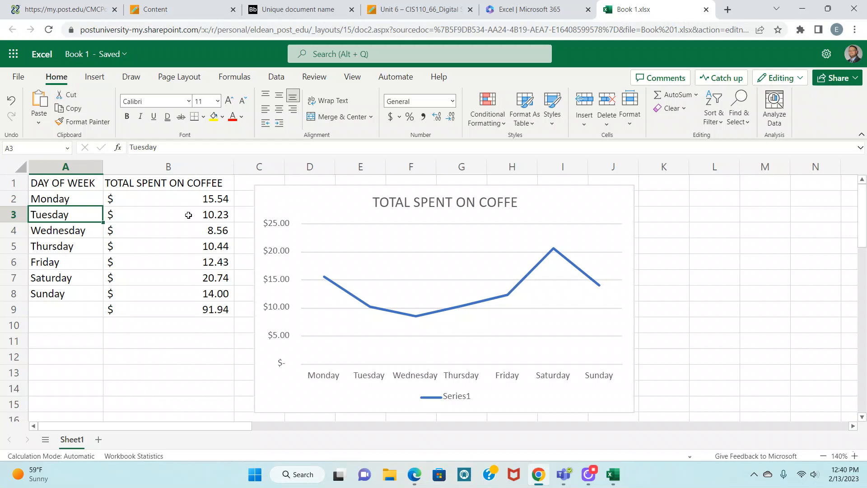
type("T")
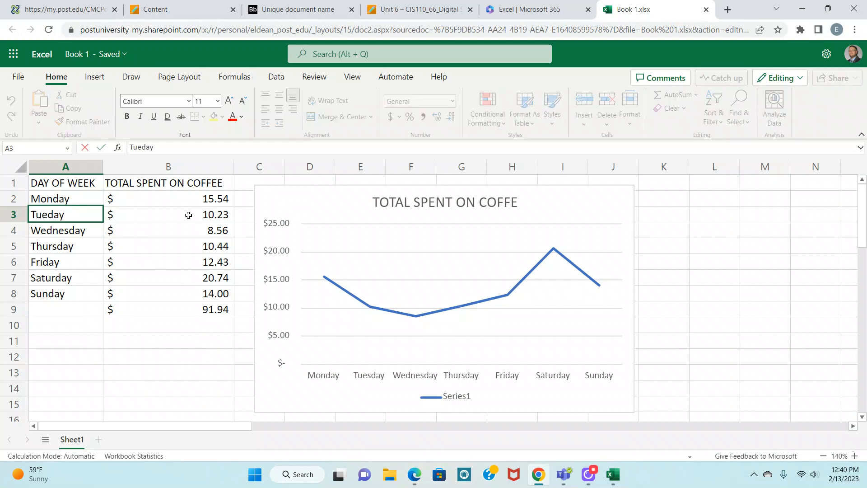
left_click(150, 209)
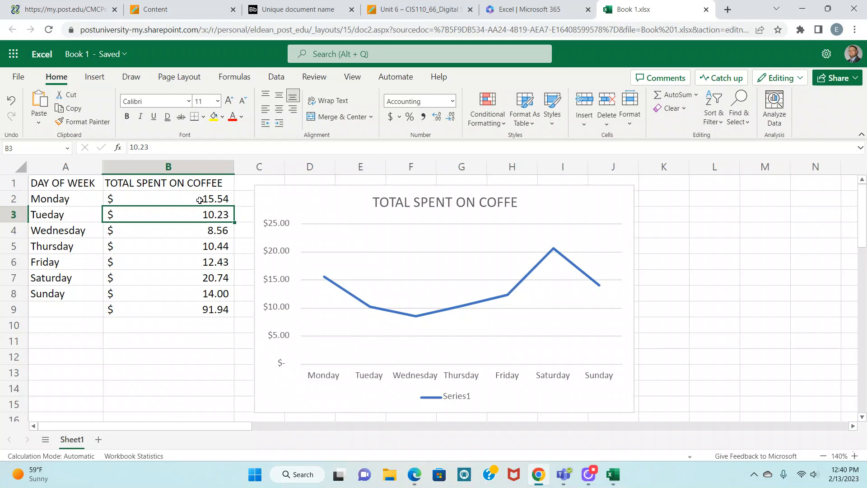
- Correct the chart title to "TOTAL SPENT ON COFFEE" in the chart formatting options
left_click(513, 205)
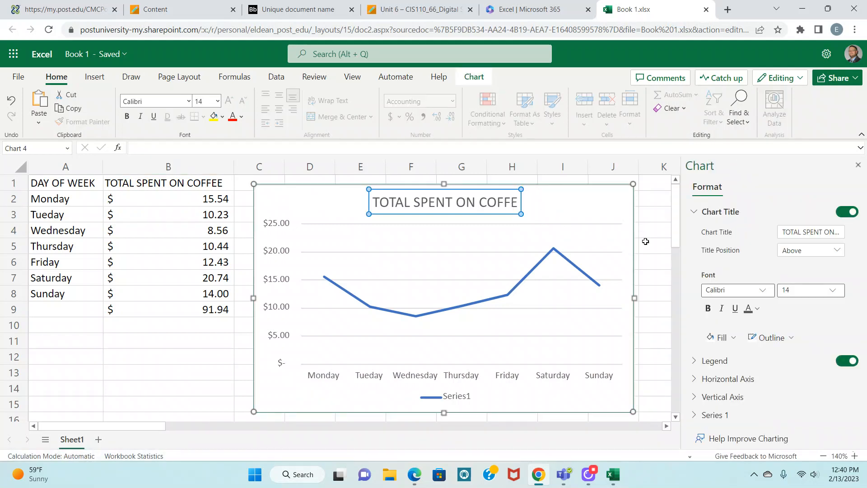
left_click(808, 233)
key("Right")
key("Right")
key("Right")
key("Right")
key("Right")
key("Right")
key("Right")
key("Right")
key("Right")
key("Right")
key("Right")
key("Right")
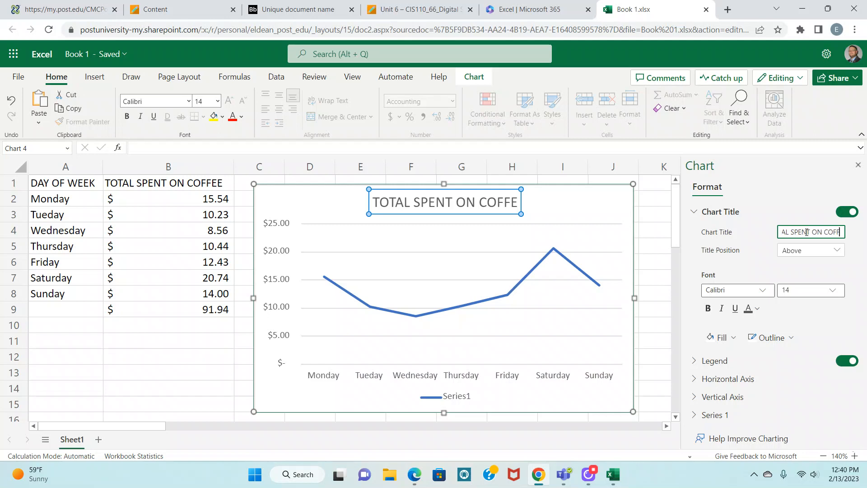
type("E")
left_click(658, 243)
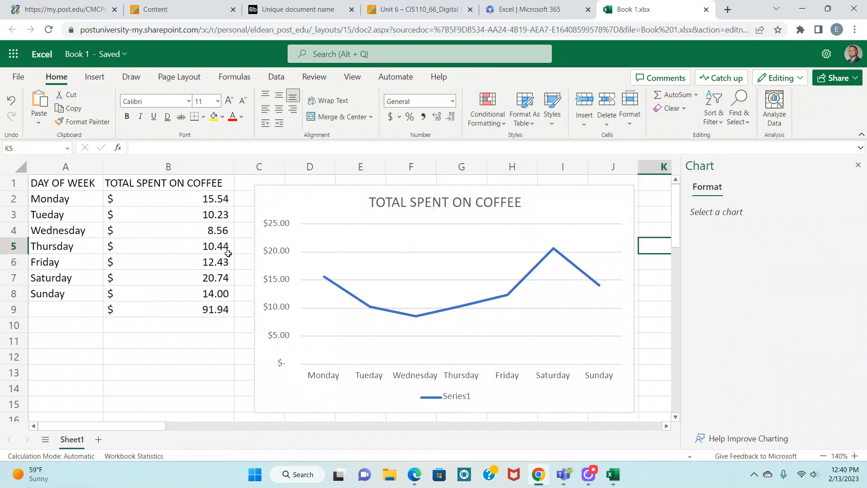
- Run the spelling check and change all occurrences of "Tueday" to the suggested "Tuesday"
left_click(54, 185)
left_click(51, 217)
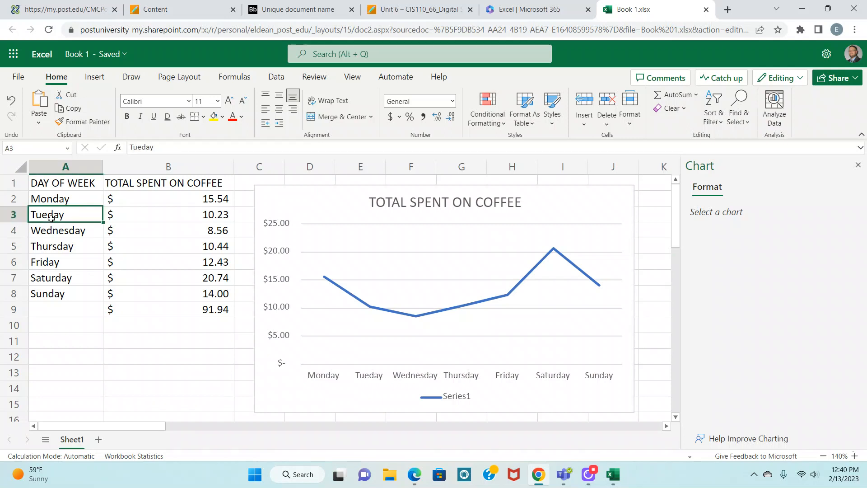
left_click(314, 77)
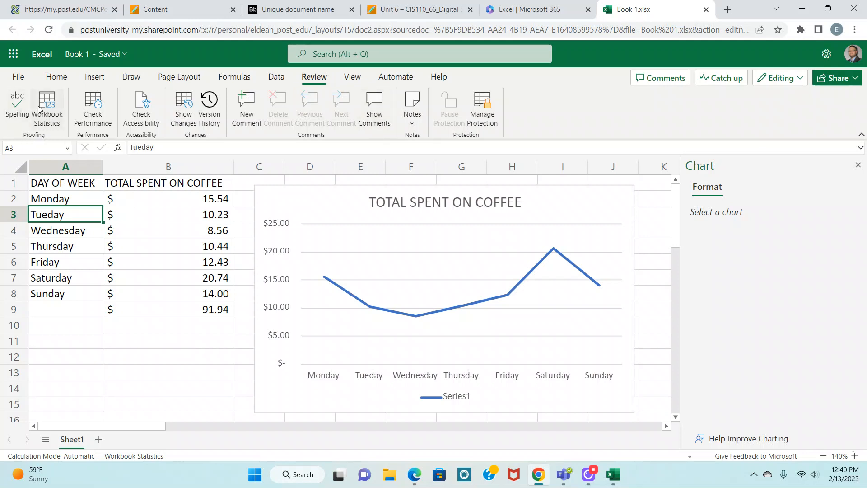
left_click(17, 105)
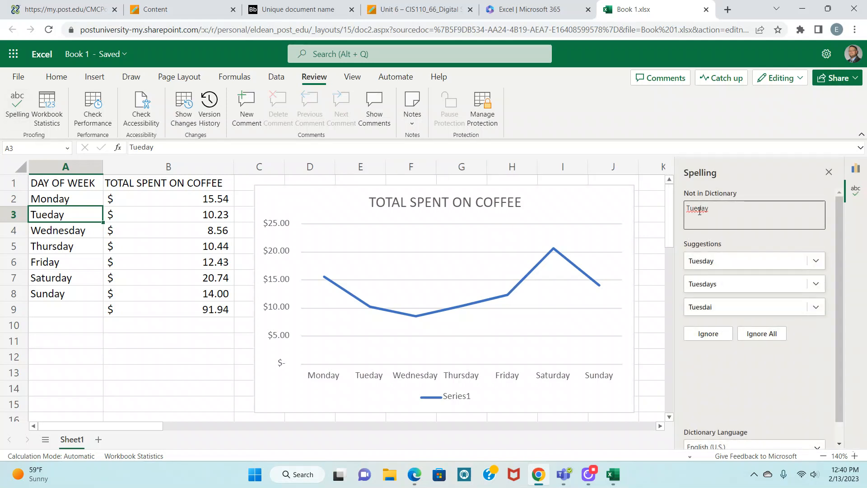
left_click(816, 262)
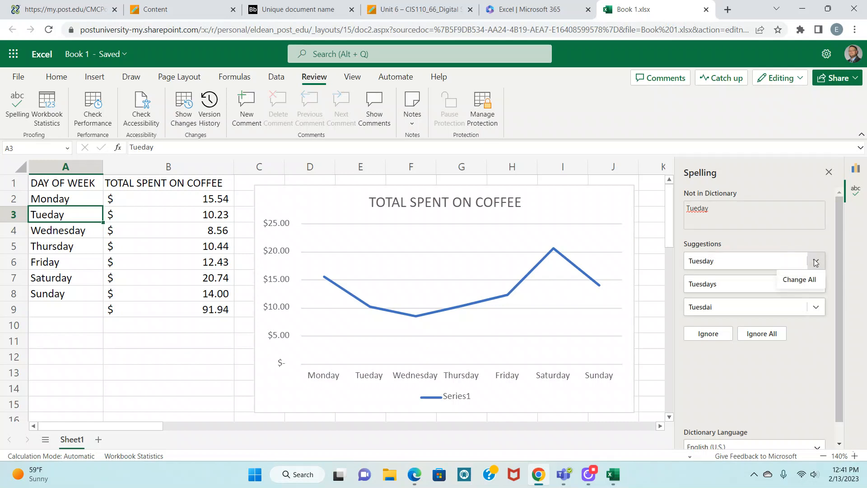
left_click(799, 280)
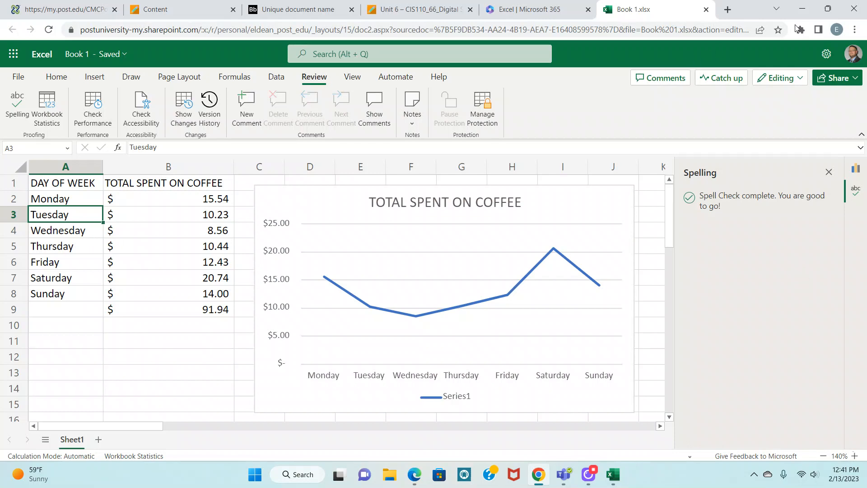
- Switch to Book1 in desktop Excel and enter the misspelled day names "Moday" in A2 and "Suday" in A8
left_click(802, 8)
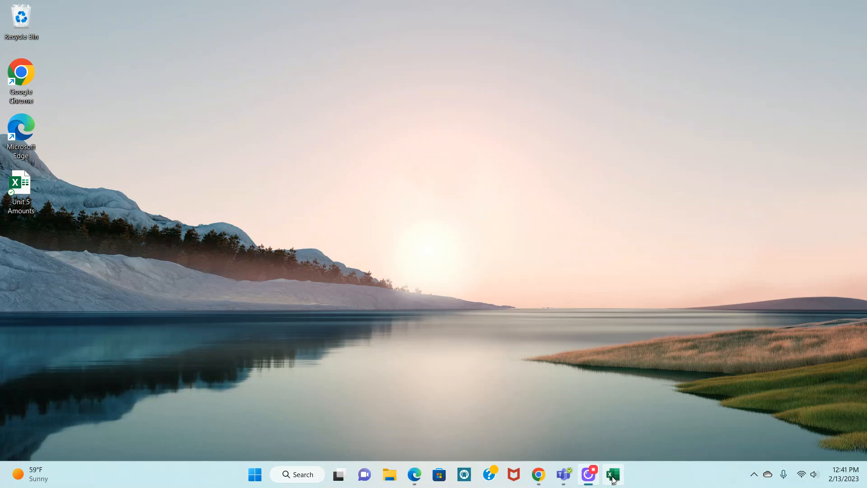
left_click(613, 475)
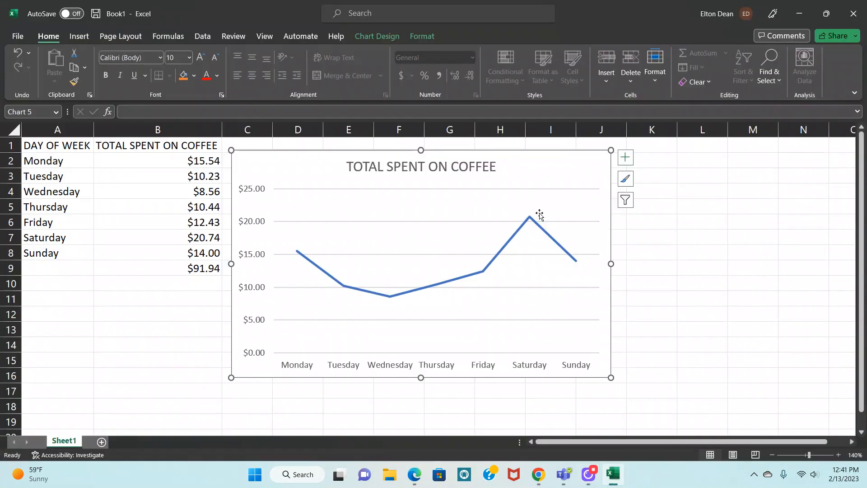
left_click(84, 175)
left_click(77, 162)
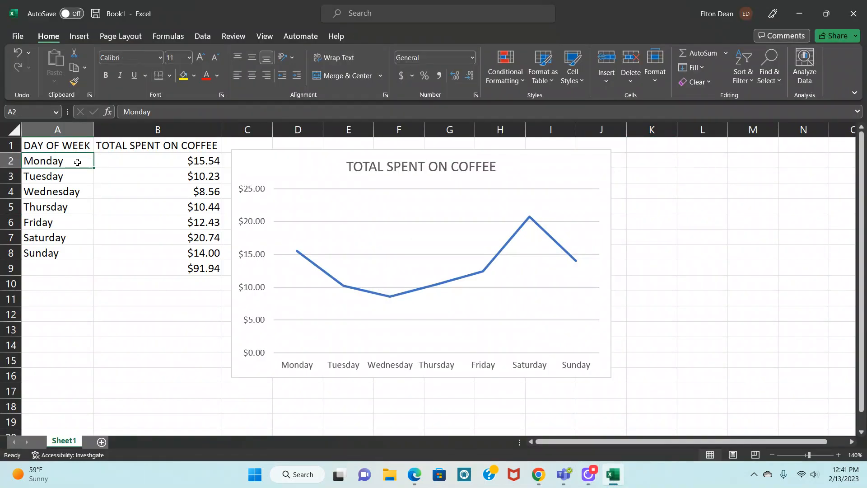
type("Mod")
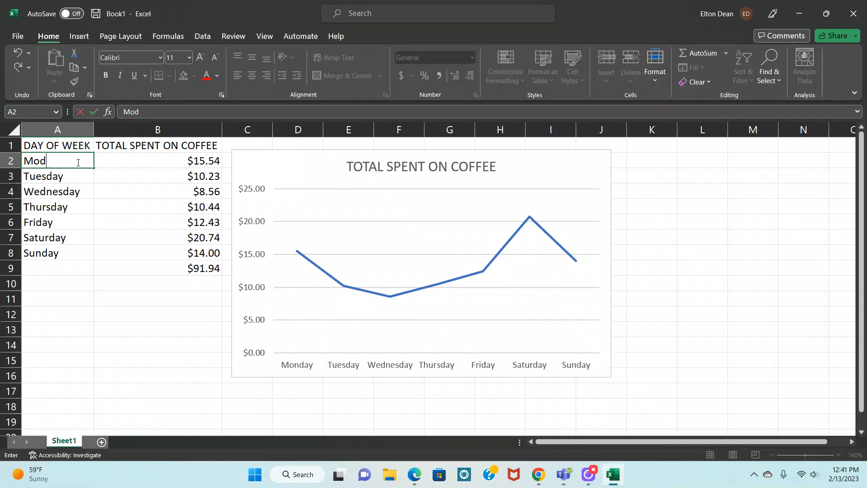
type("ay")
left_click(78, 248)
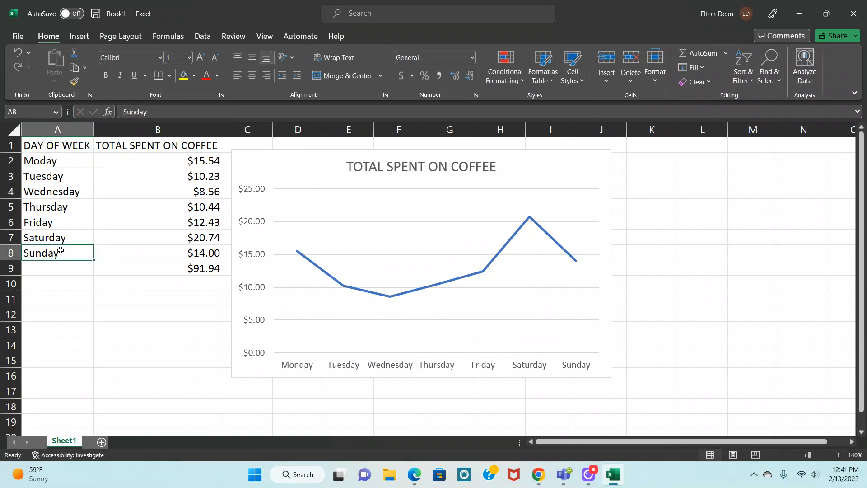
type("Su")
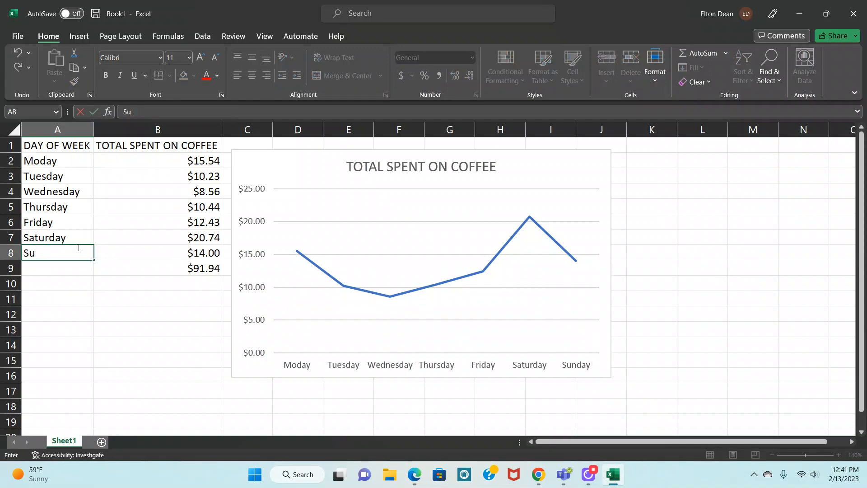
type("day")
left_click(53, 274)
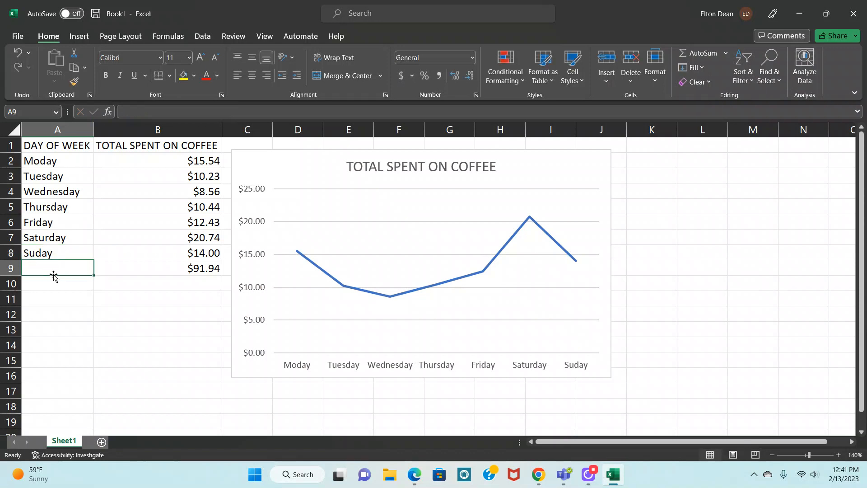
- Run the spelling check from A1, changing "Moday" to "Monday" and "Suday" to "Sunday"
left_click(44, 148)
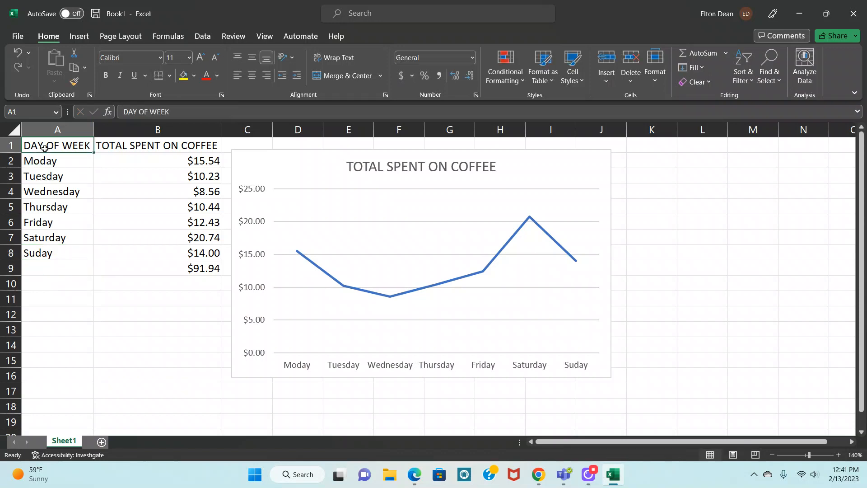
left_click(234, 37)
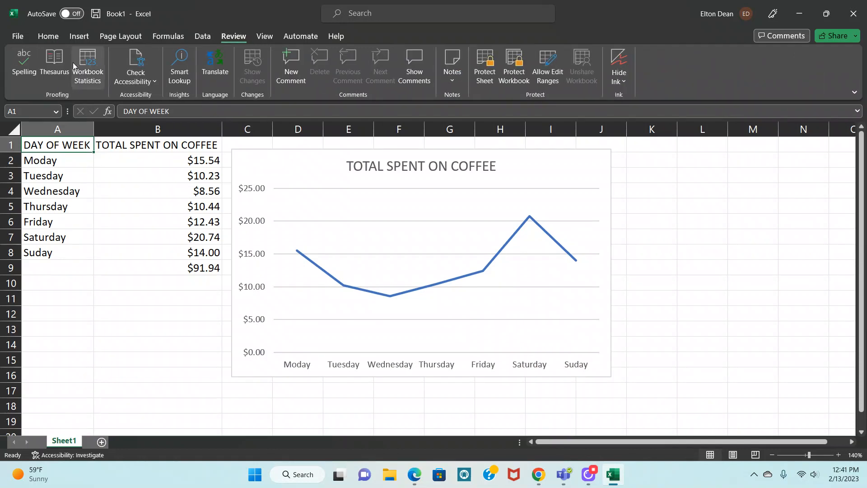
left_click(23, 61)
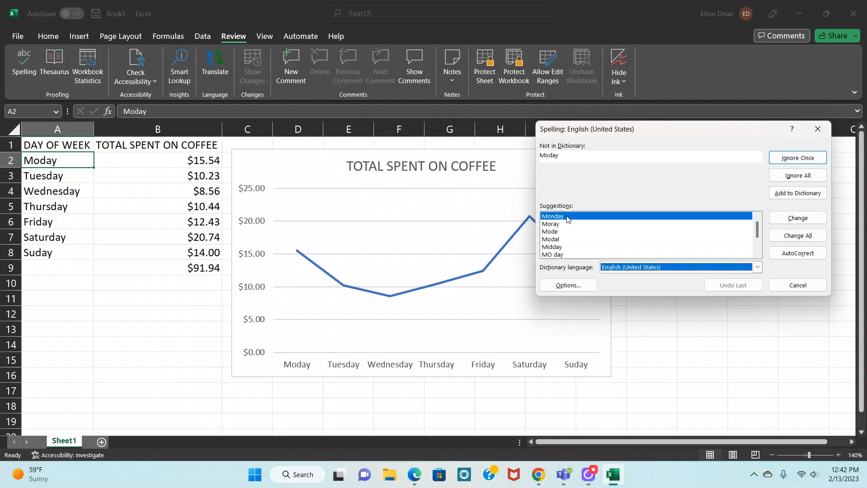
left_click(788, 220)
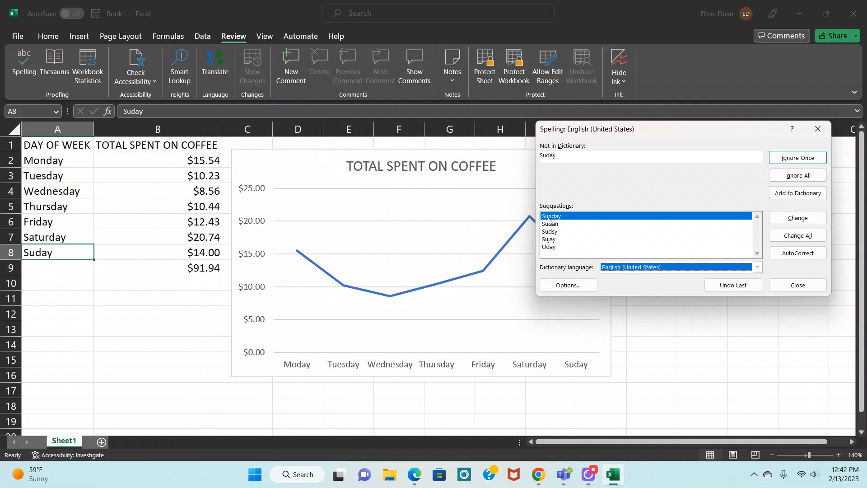
left_click(797, 219)
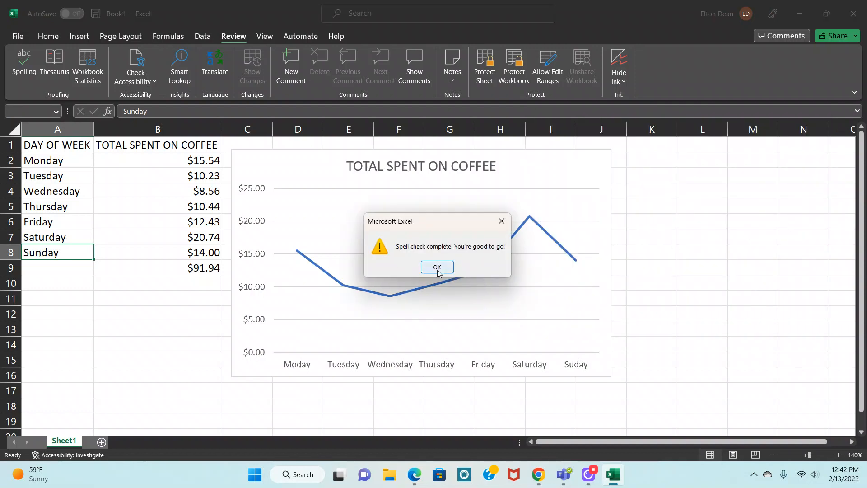
left_click(438, 268)
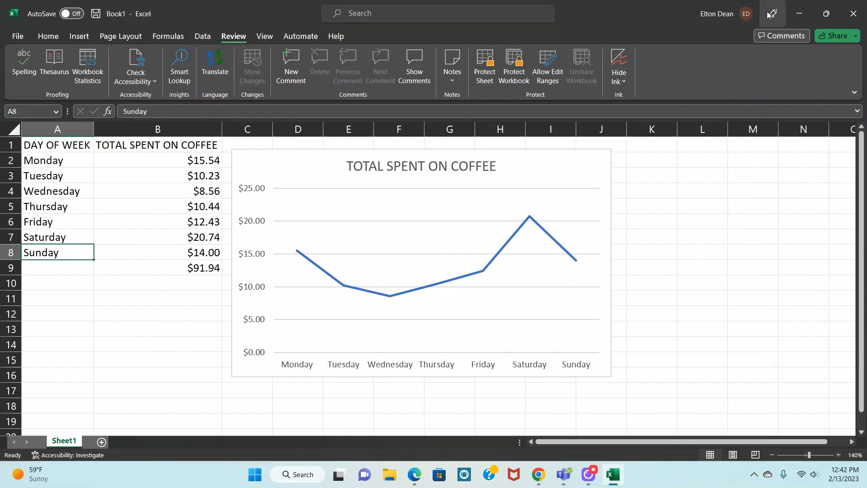
- Minimise Book1, move the Post University folder onto the main desktop, and return to Book1
left_click(800, 14)
left_click_drag(866, 135, 427, 55)
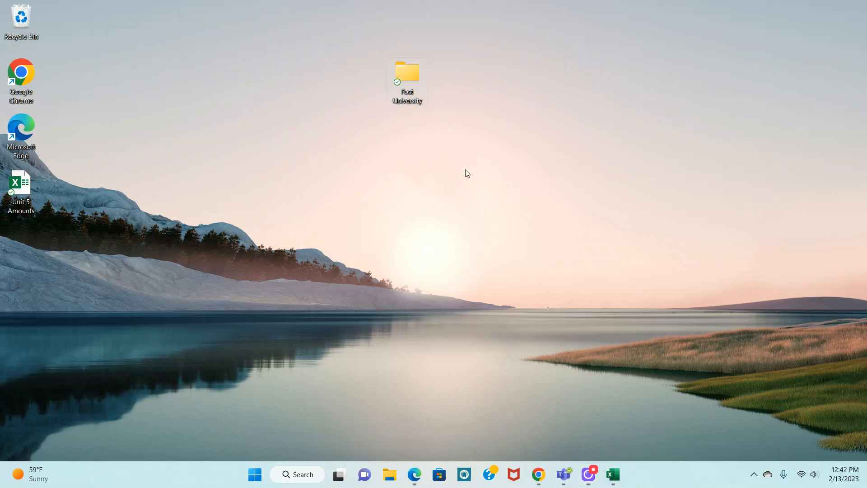
left_click(613, 475)
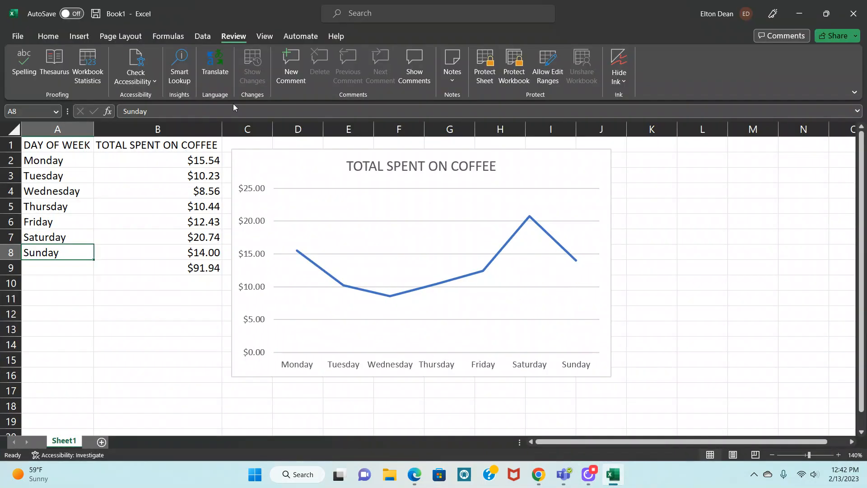
- Save the workbook as "CIS110 Unit 6 Assignment" in the CIS110 folder inside Post University on the Desktop, and close it
left_click(19, 36)
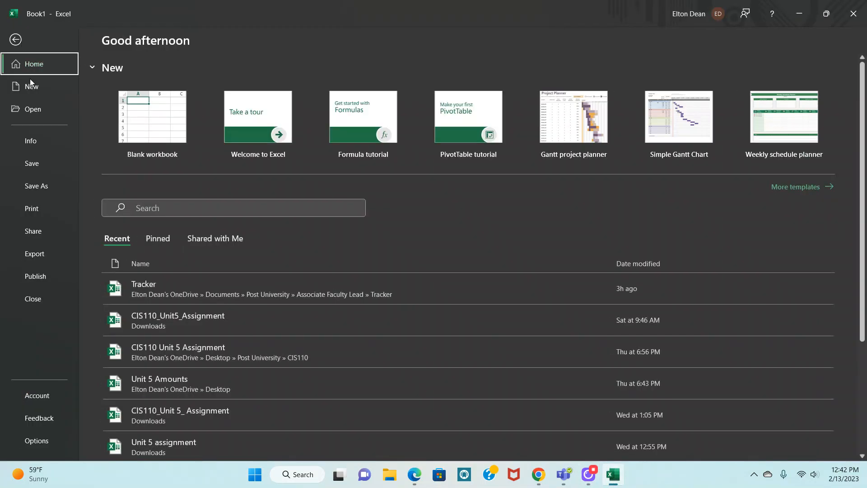
left_click(36, 188)
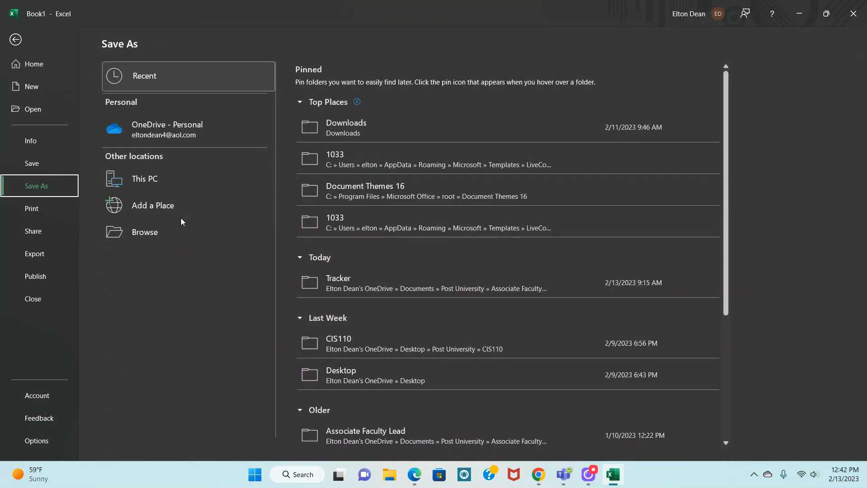
left_click(162, 236)
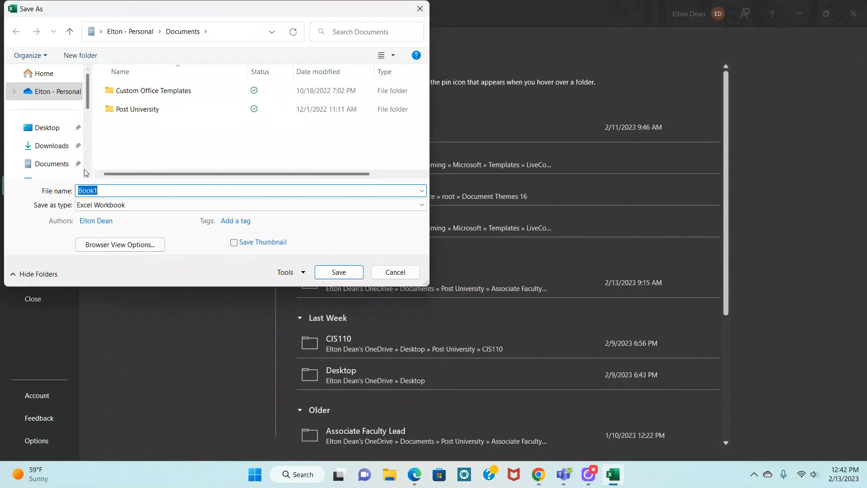
left_click(51, 131)
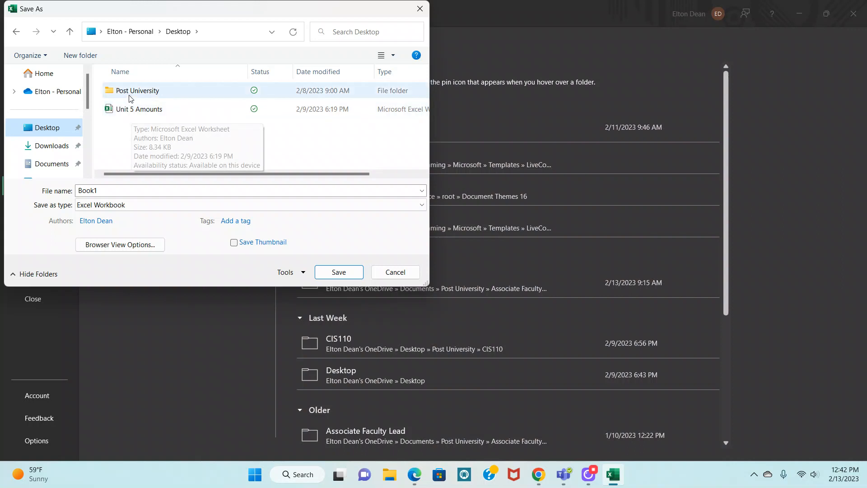
double_click(134, 94)
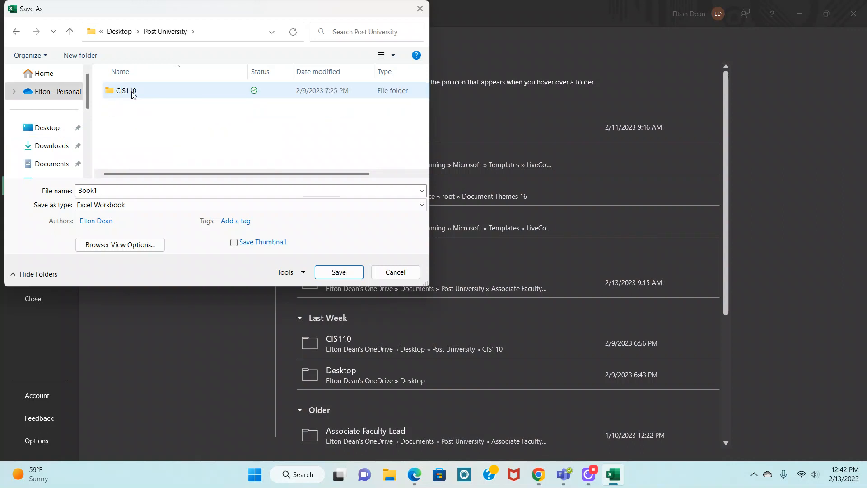
double_click(133, 94)
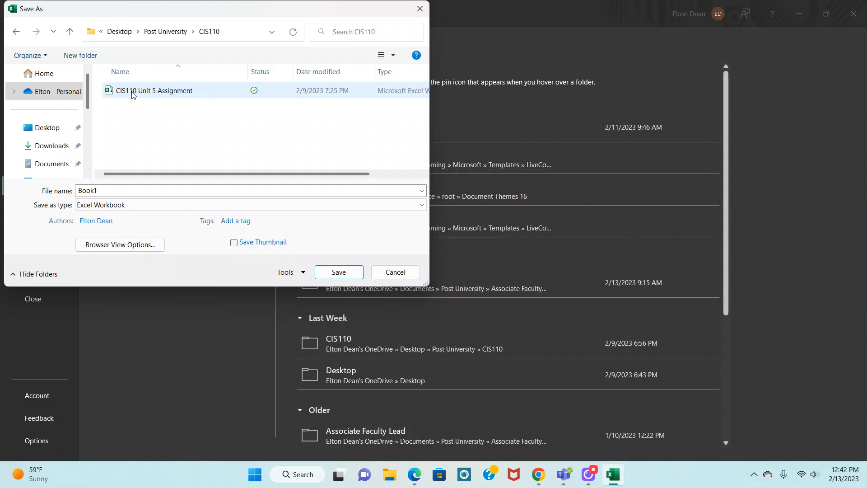
left_click(107, 189)
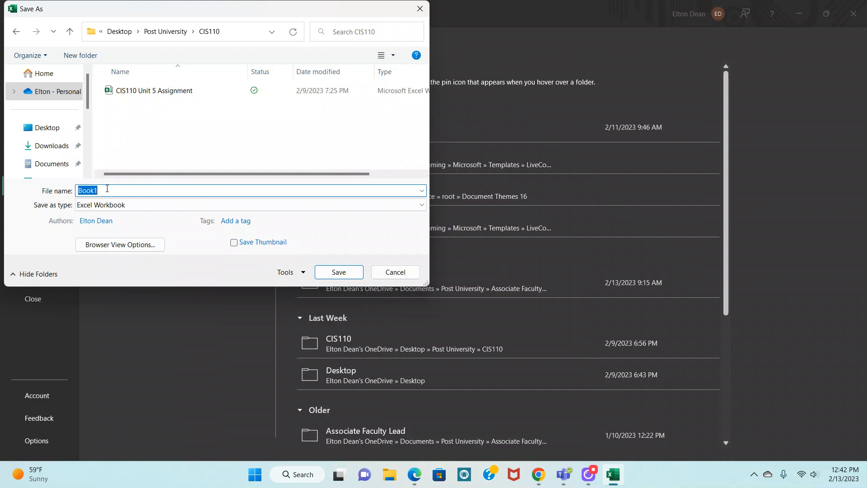
type("C")
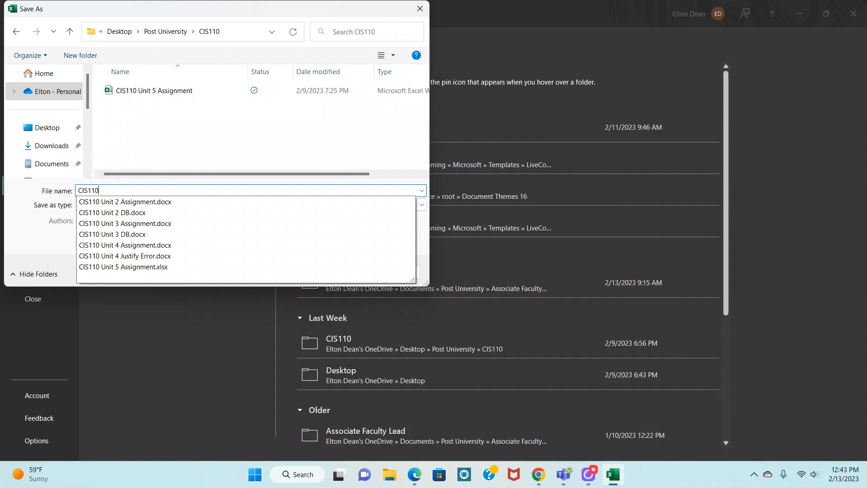
type("IS110 Unit 6 Assignment")
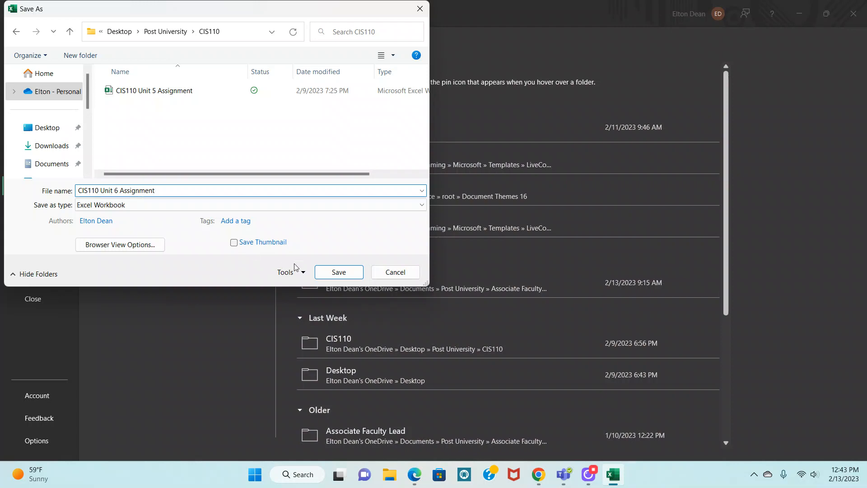
left_click(339, 272)
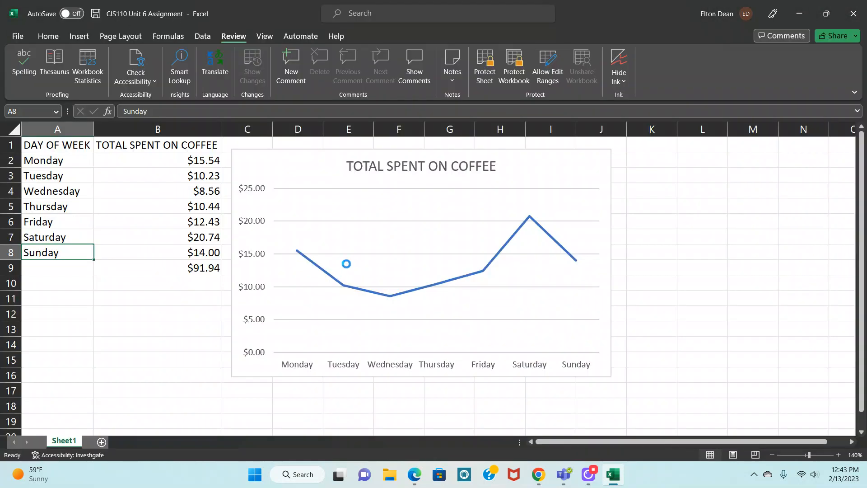
left_click(856, 13)
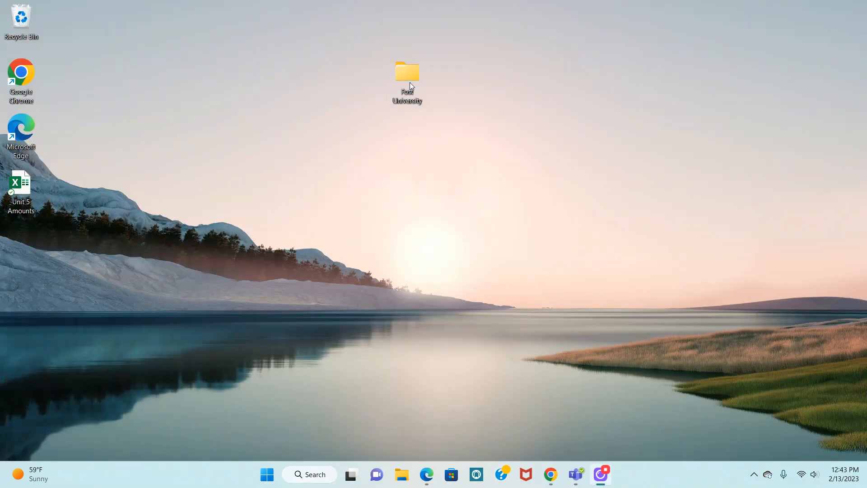
- Look at the saved files in the CIS110 folder inside Post University, and close the folder window
double_click(413, 82)
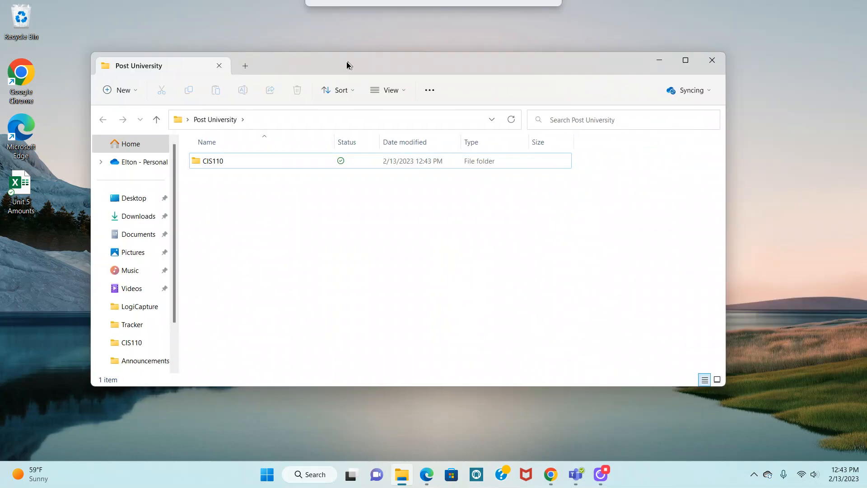
left_click_drag(346, 64, 416, 64)
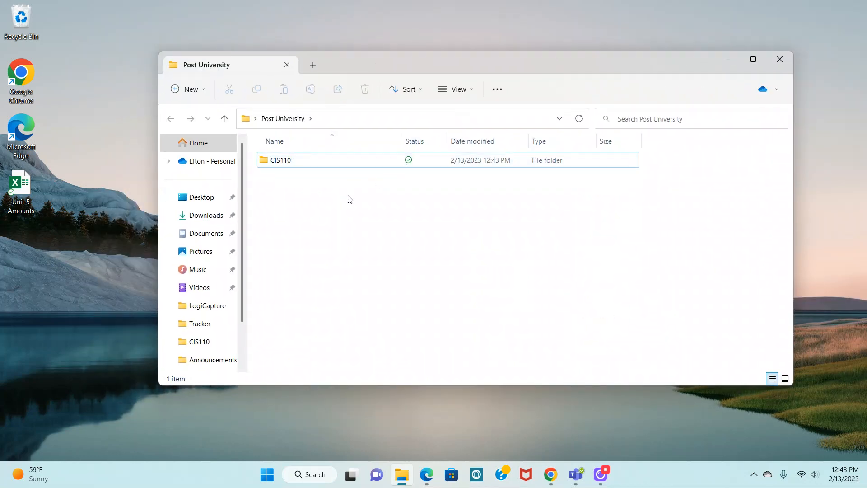
left_click(297, 165)
double_click(296, 163)
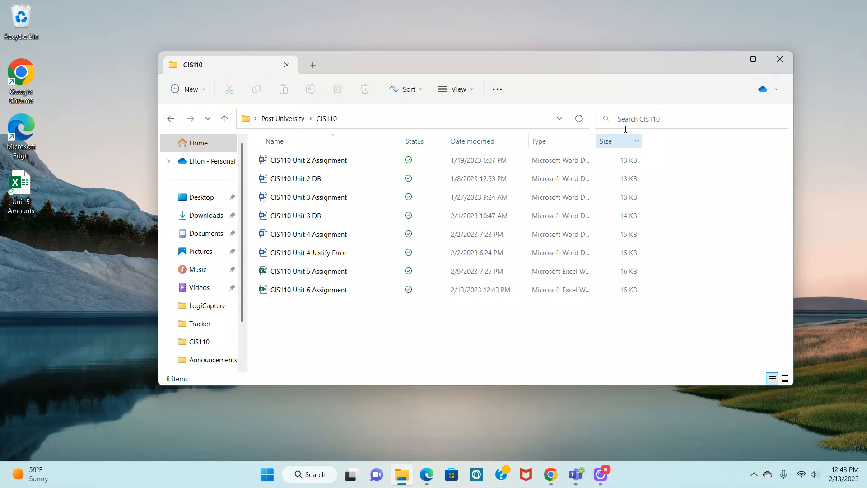
left_click(784, 61)
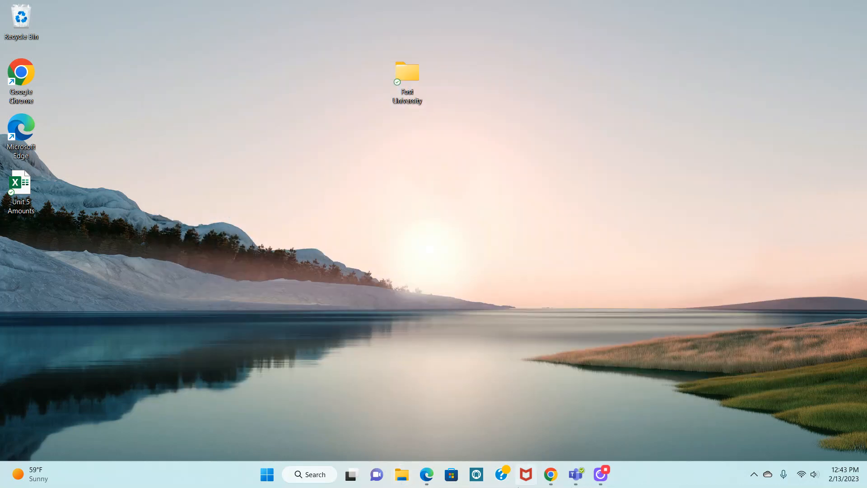
- Switch to Chrome, close the two Excel for the web pages, and open "Unit 6 Assignment: Excel Part II" in Blackboard
left_click(551, 475)
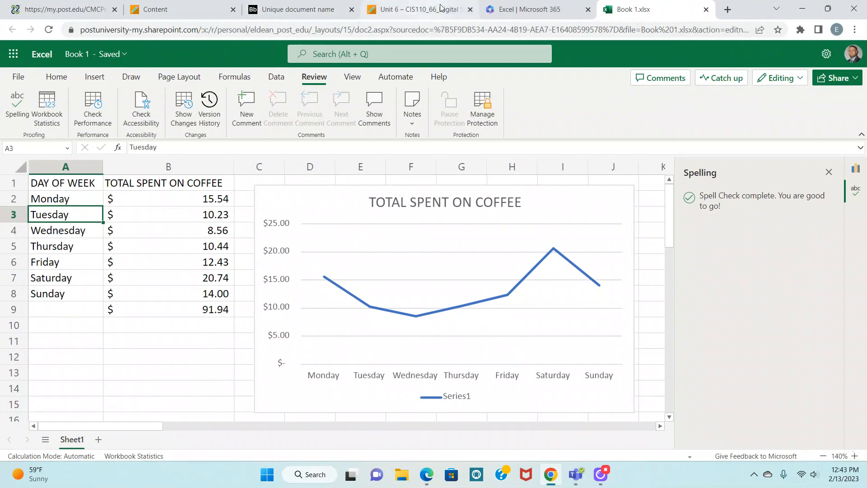
left_click(706, 9)
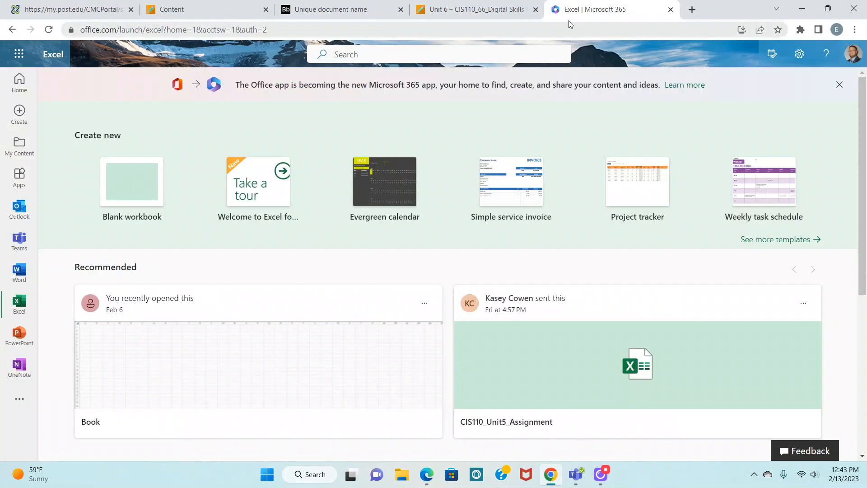
left_click(671, 9)
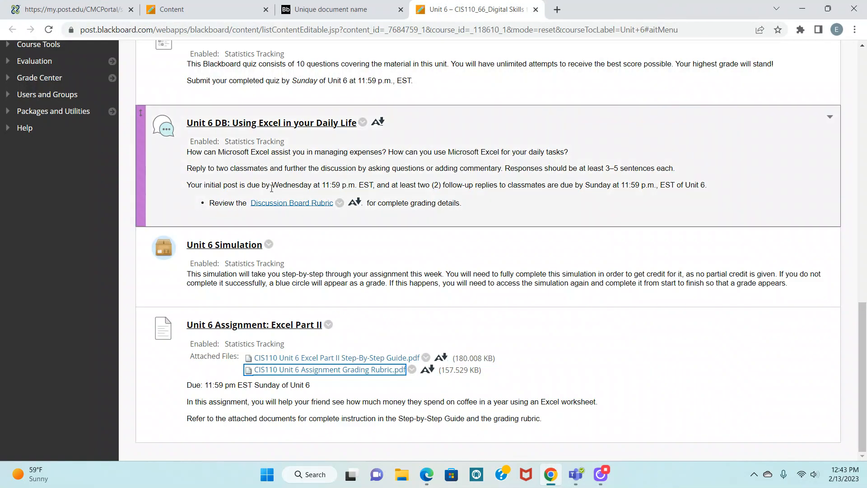
left_click(223, 326)
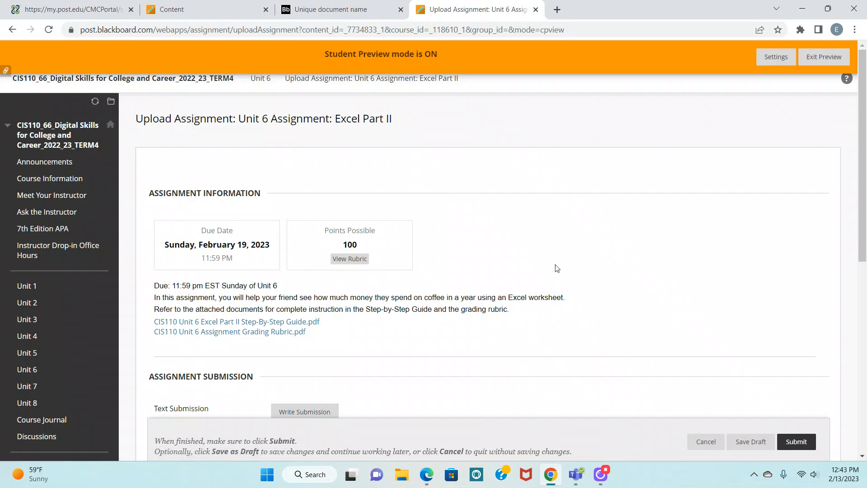
- Attach the local file "CIS110 Unit 6 Assignment" from Desktop > Post University > CIS110 to the assignment submission
scroll(557, 268, "down", 3)
scroll(556, 269, "down", 4)
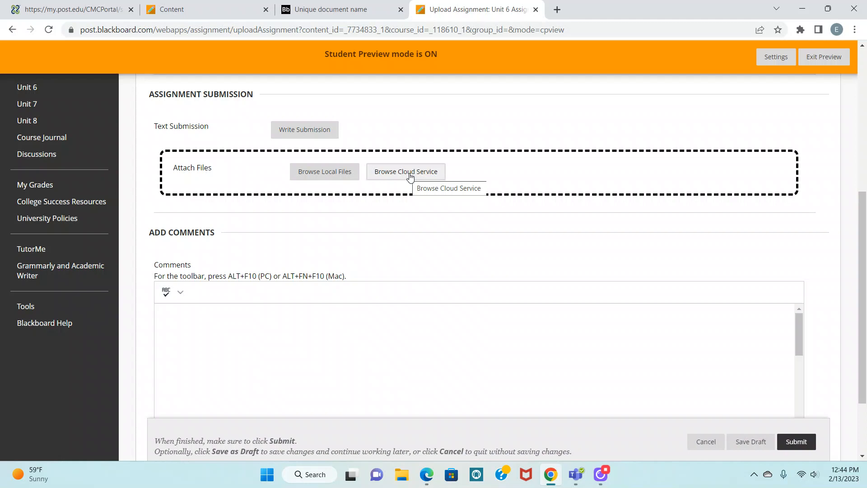
left_click(320, 176)
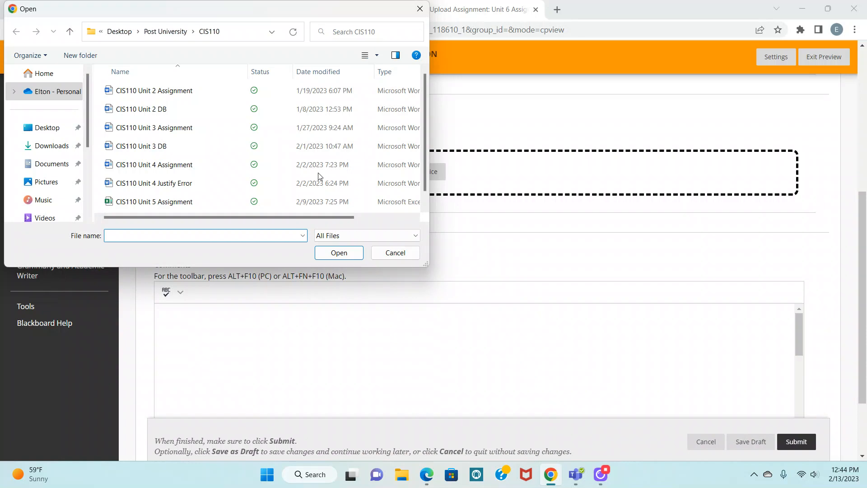
left_click(45, 129)
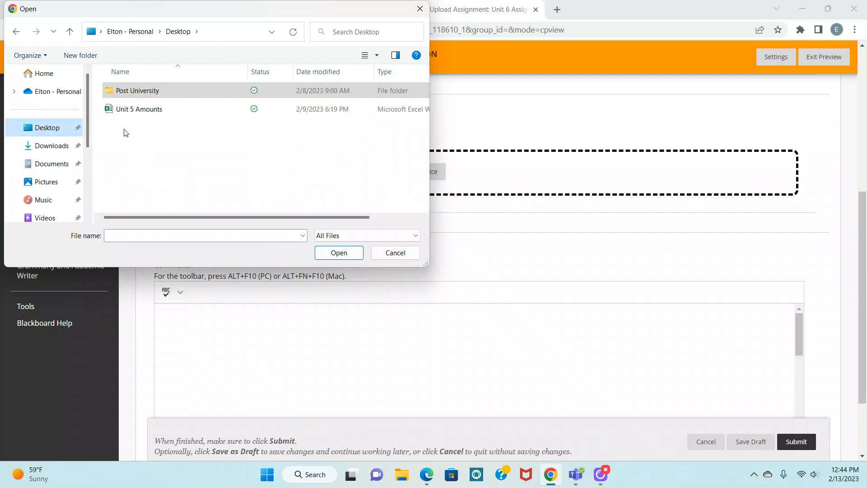
double_click(141, 93)
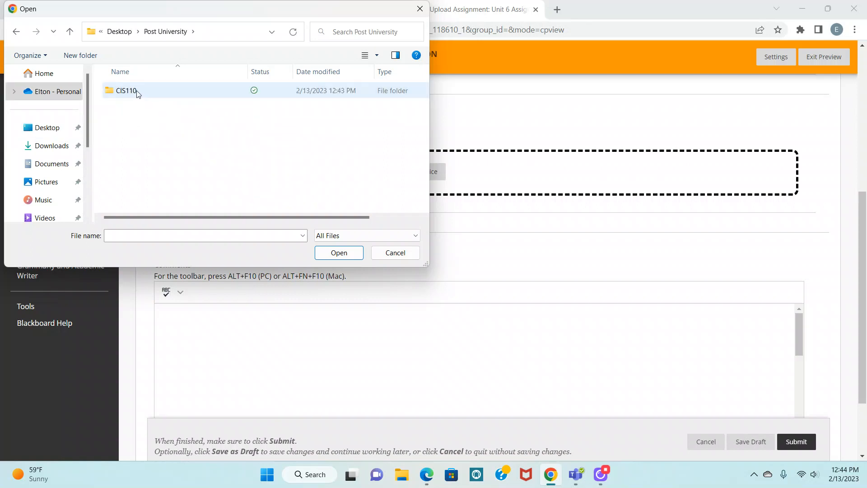
double_click(143, 93)
scroll(189, 156, "down", 1)
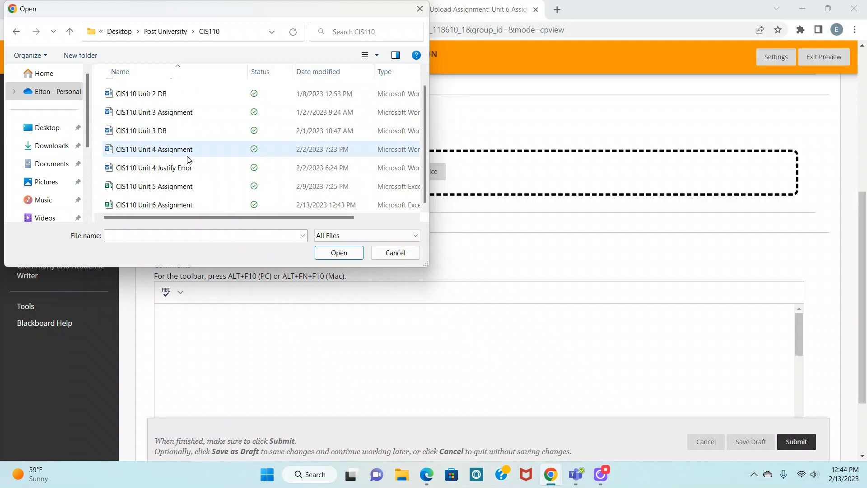
left_click(152, 206)
left_click(357, 249)
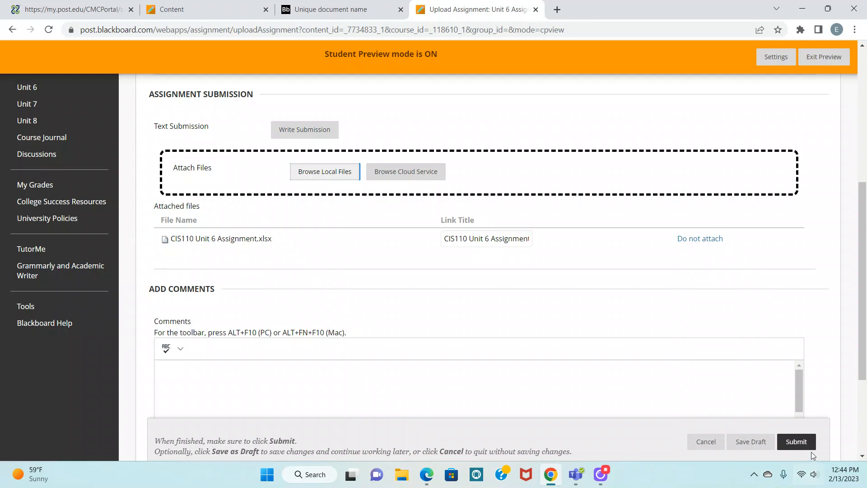
- Submit the assignment and look through the preview of the submitted workbook
left_click(796, 447)
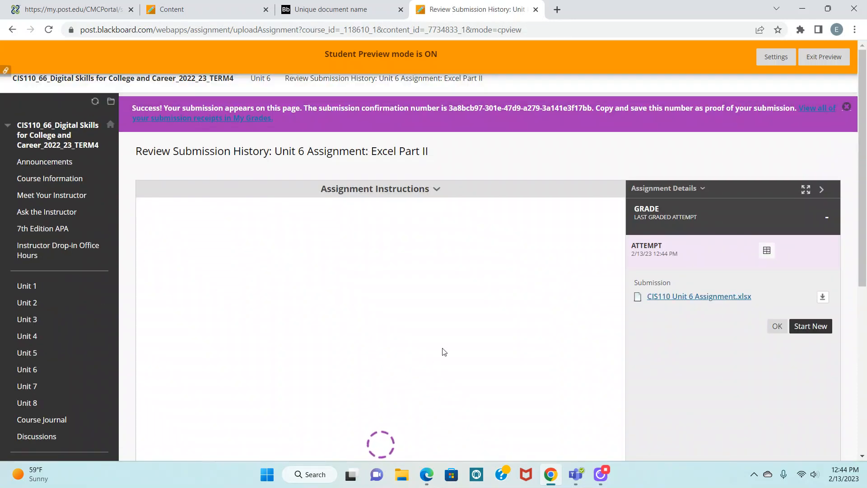
scroll(451, 344, "down", 3)
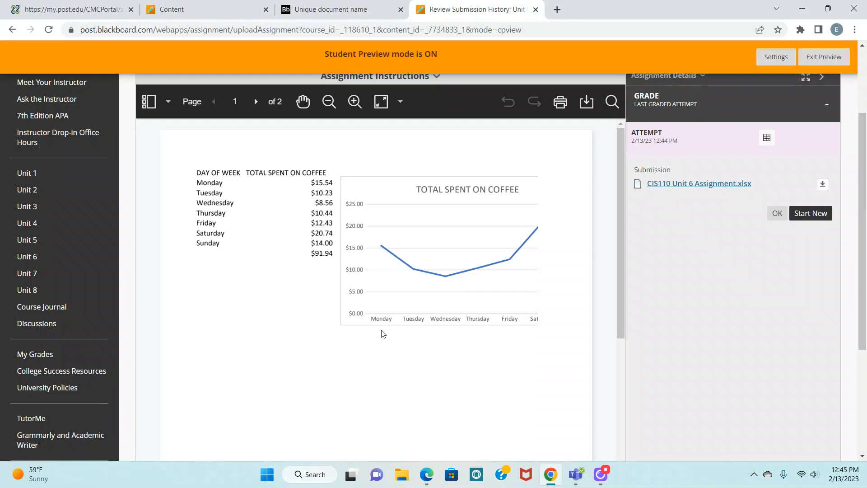
scroll(381, 335, "down", 3)
- Check the submission status of "Unit 6 Assignment: Excel Part II" in the course's My Grades
left_click(34, 355)
scroll(340, 345, "down", 20)
scroll(342, 346, "down", 1)
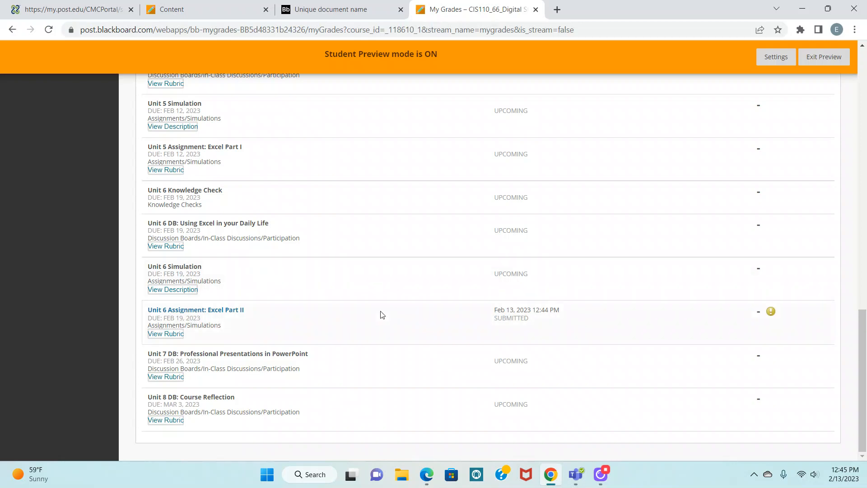
scroll(360, 294, "up", 20)
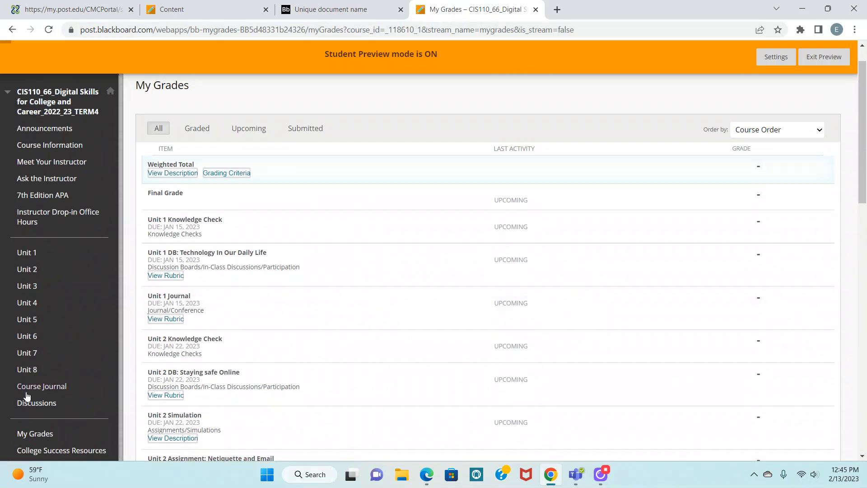
- Return to the Unit 6 content and reopen "Unit 6 Assignment: Excel Part II"
left_click(110, 339)
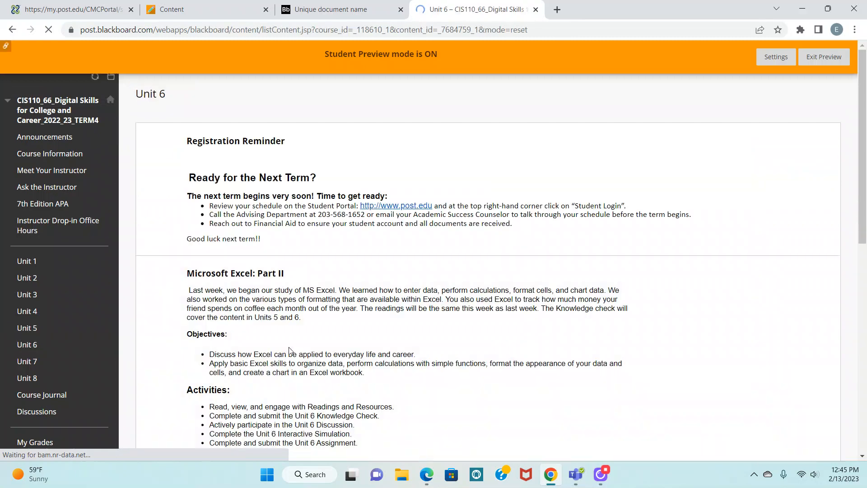
scroll(289, 347, "down", 15)
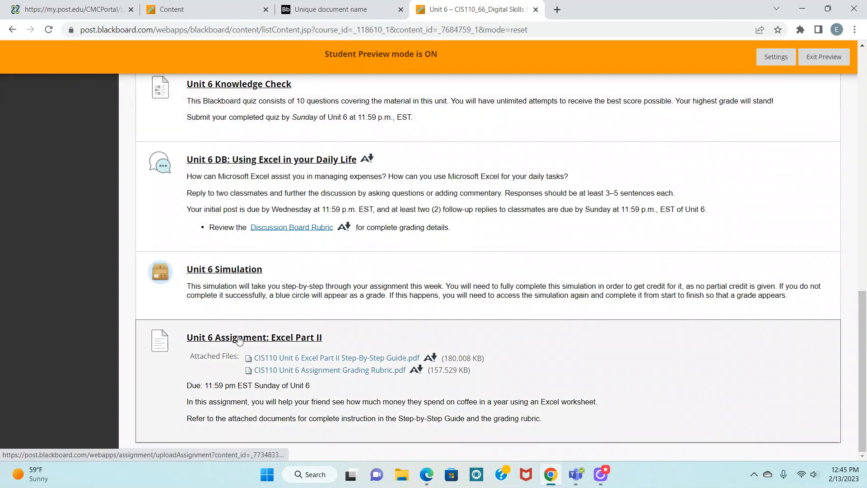
left_click(239, 339)
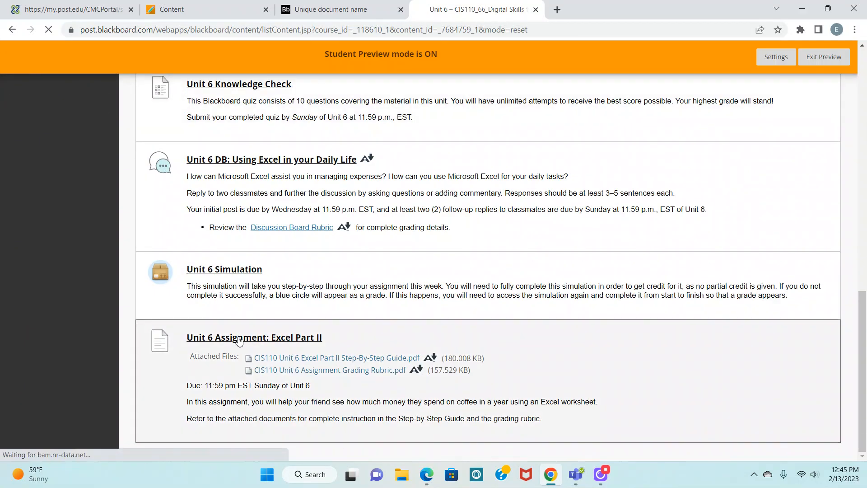